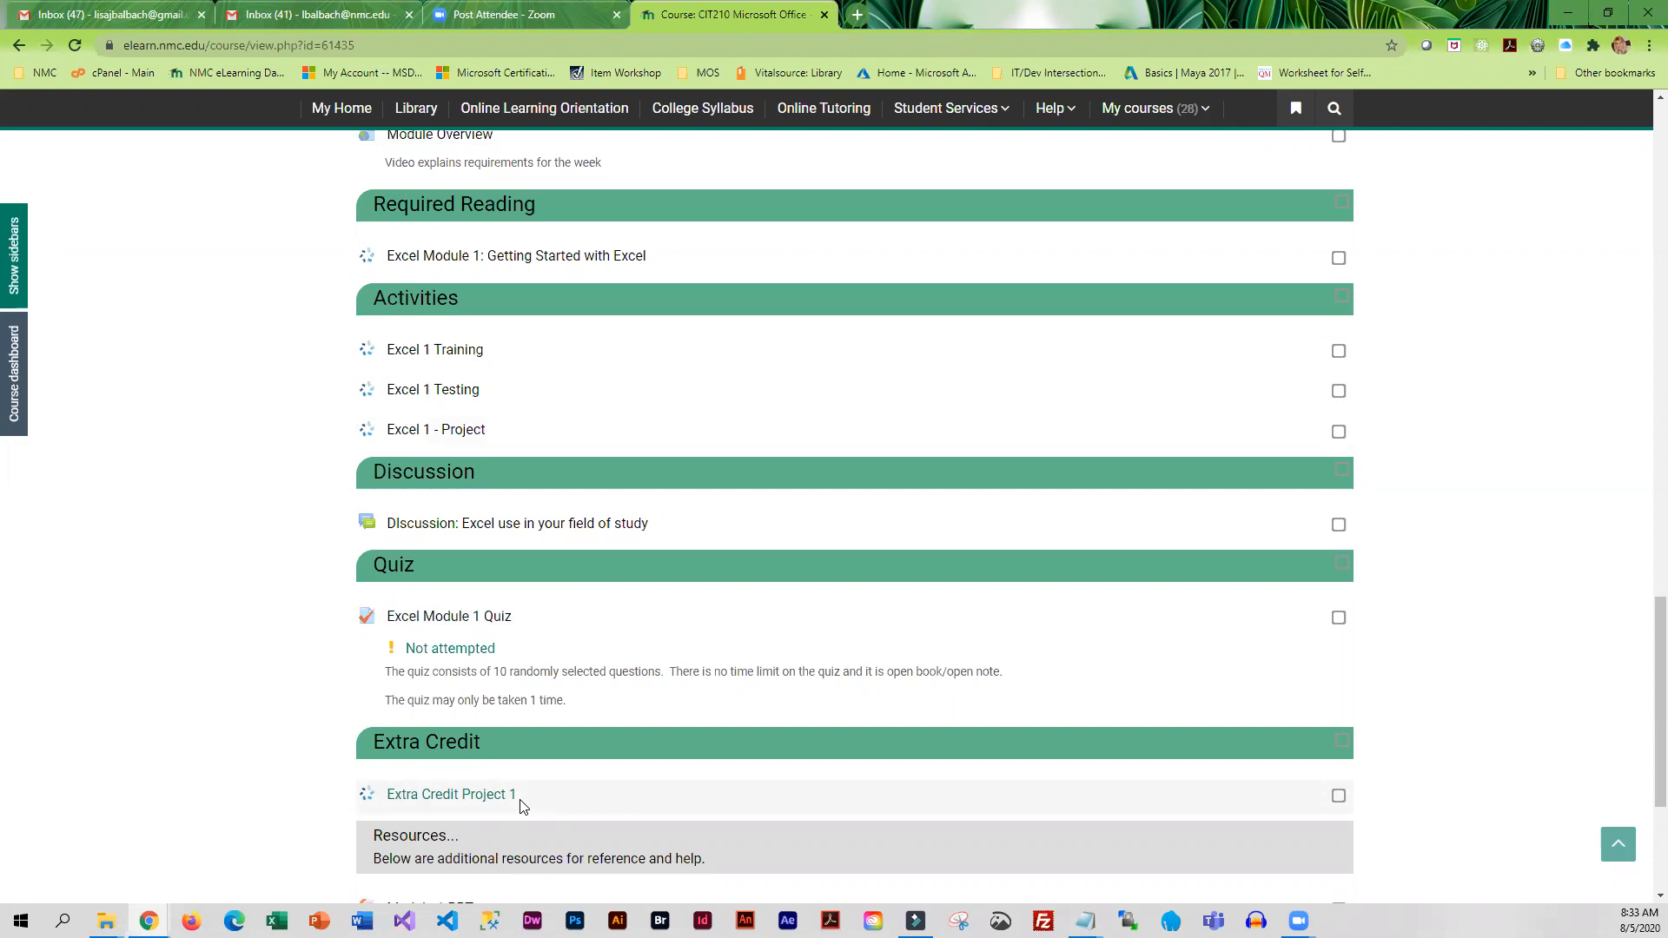
Open the Excel 1 - Project assignment from the course page, review its submission details and start it
left_click(471, 435)
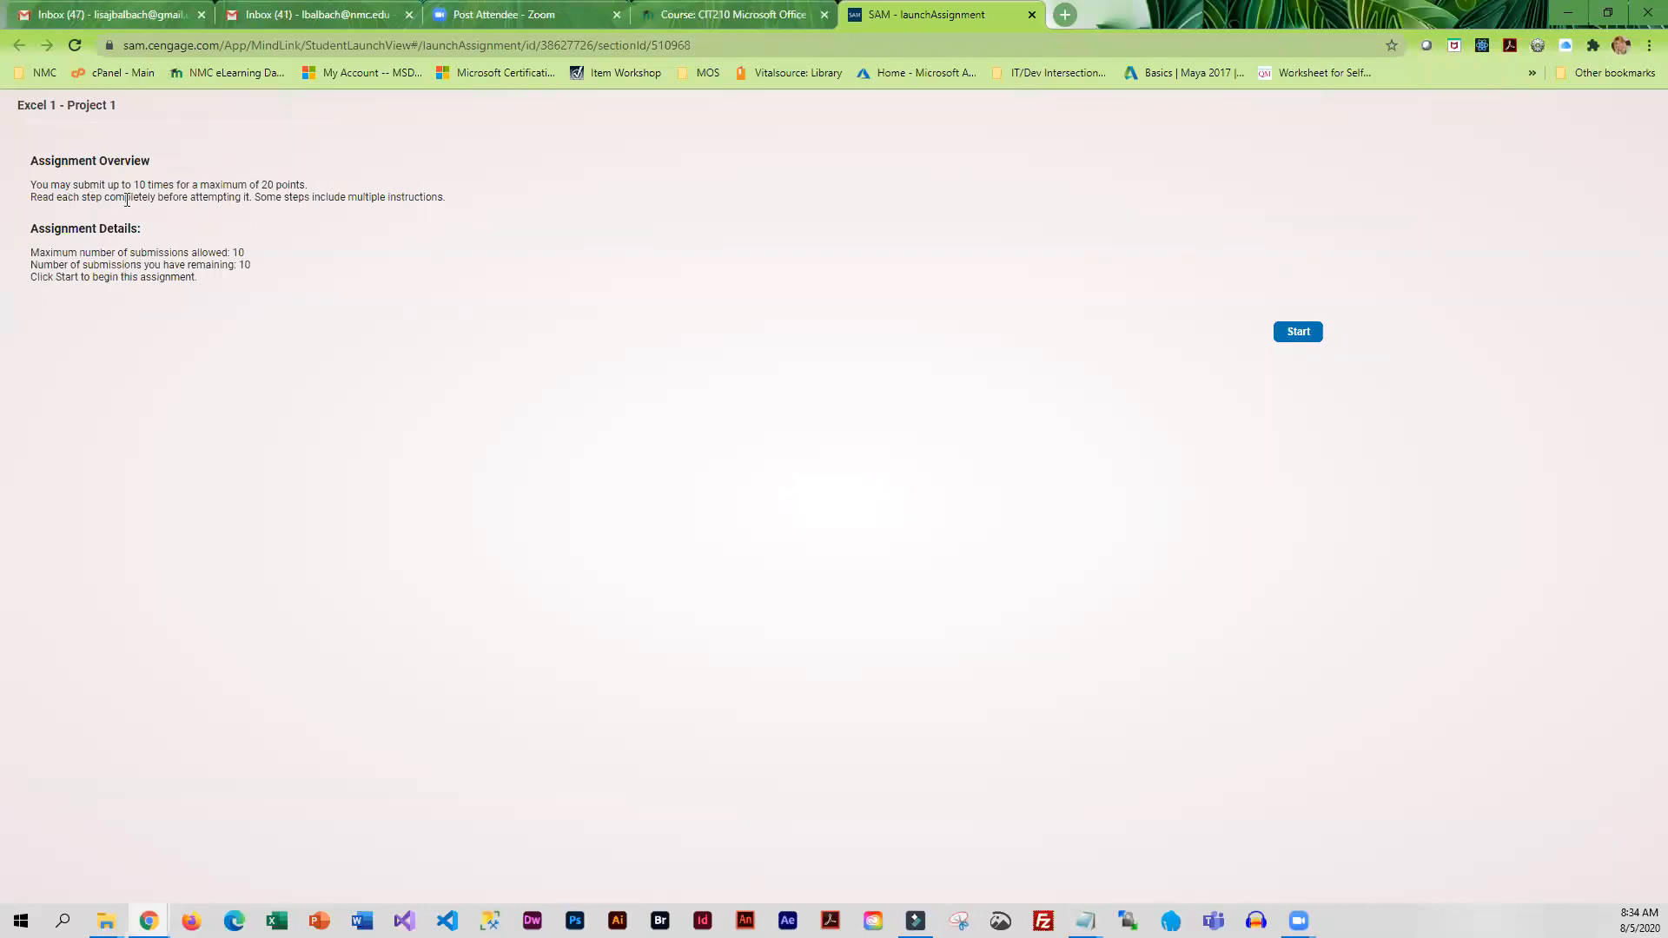
left_click_drag(132, 185, 161, 185)
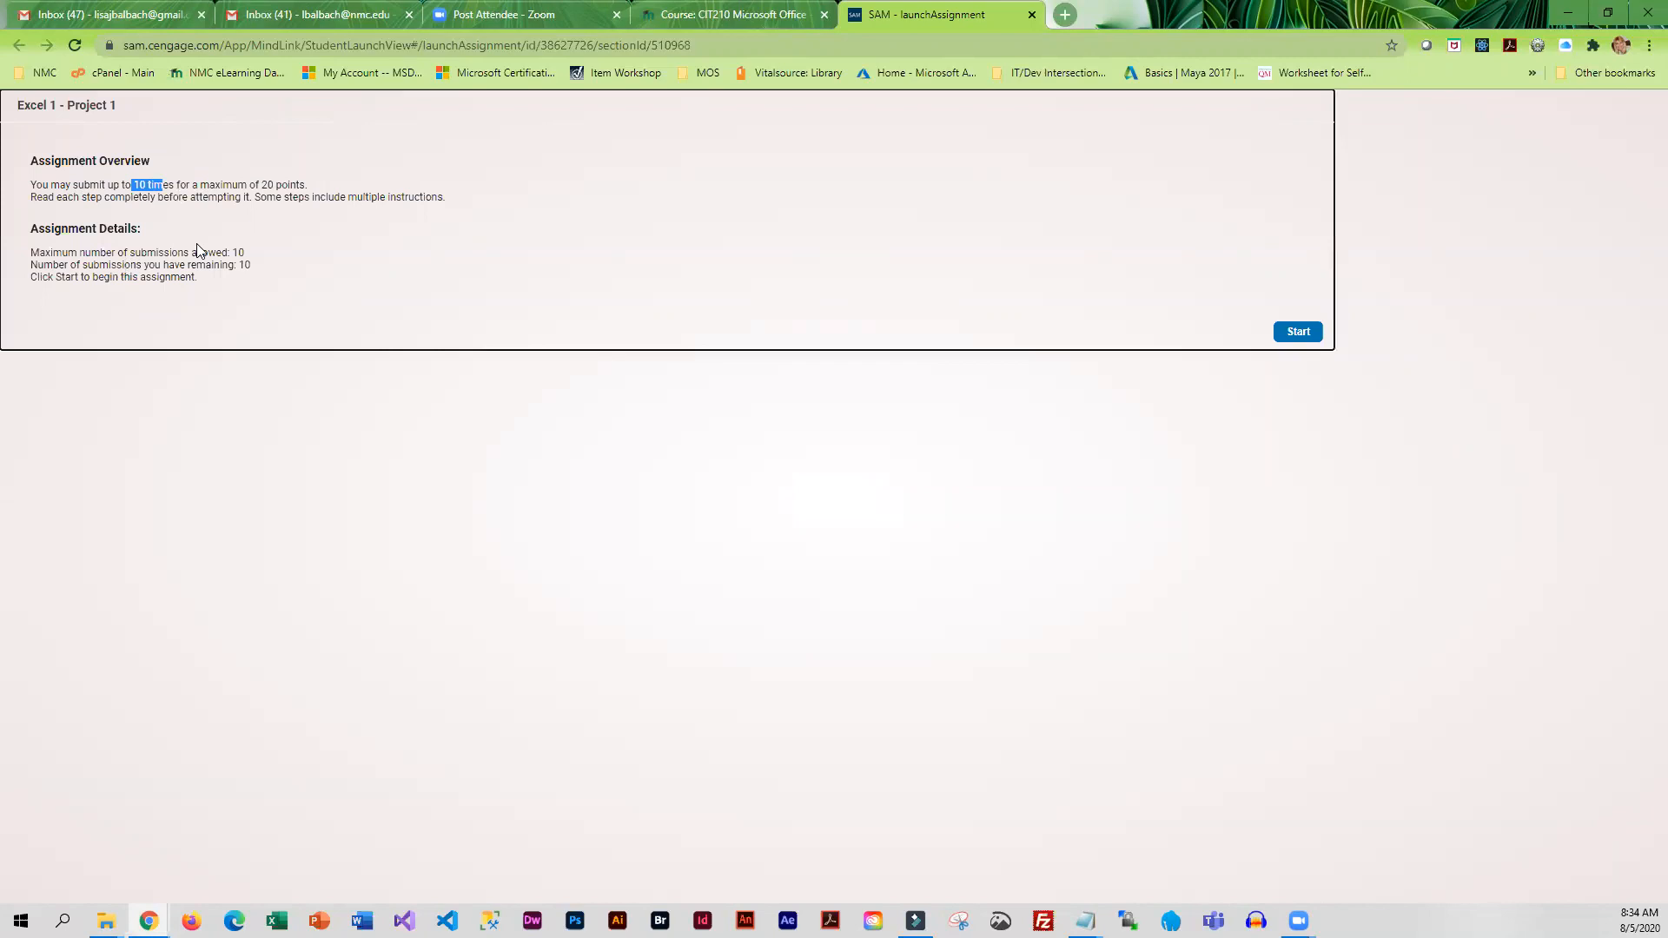
left_click(155, 235)
left_click(1298, 332)
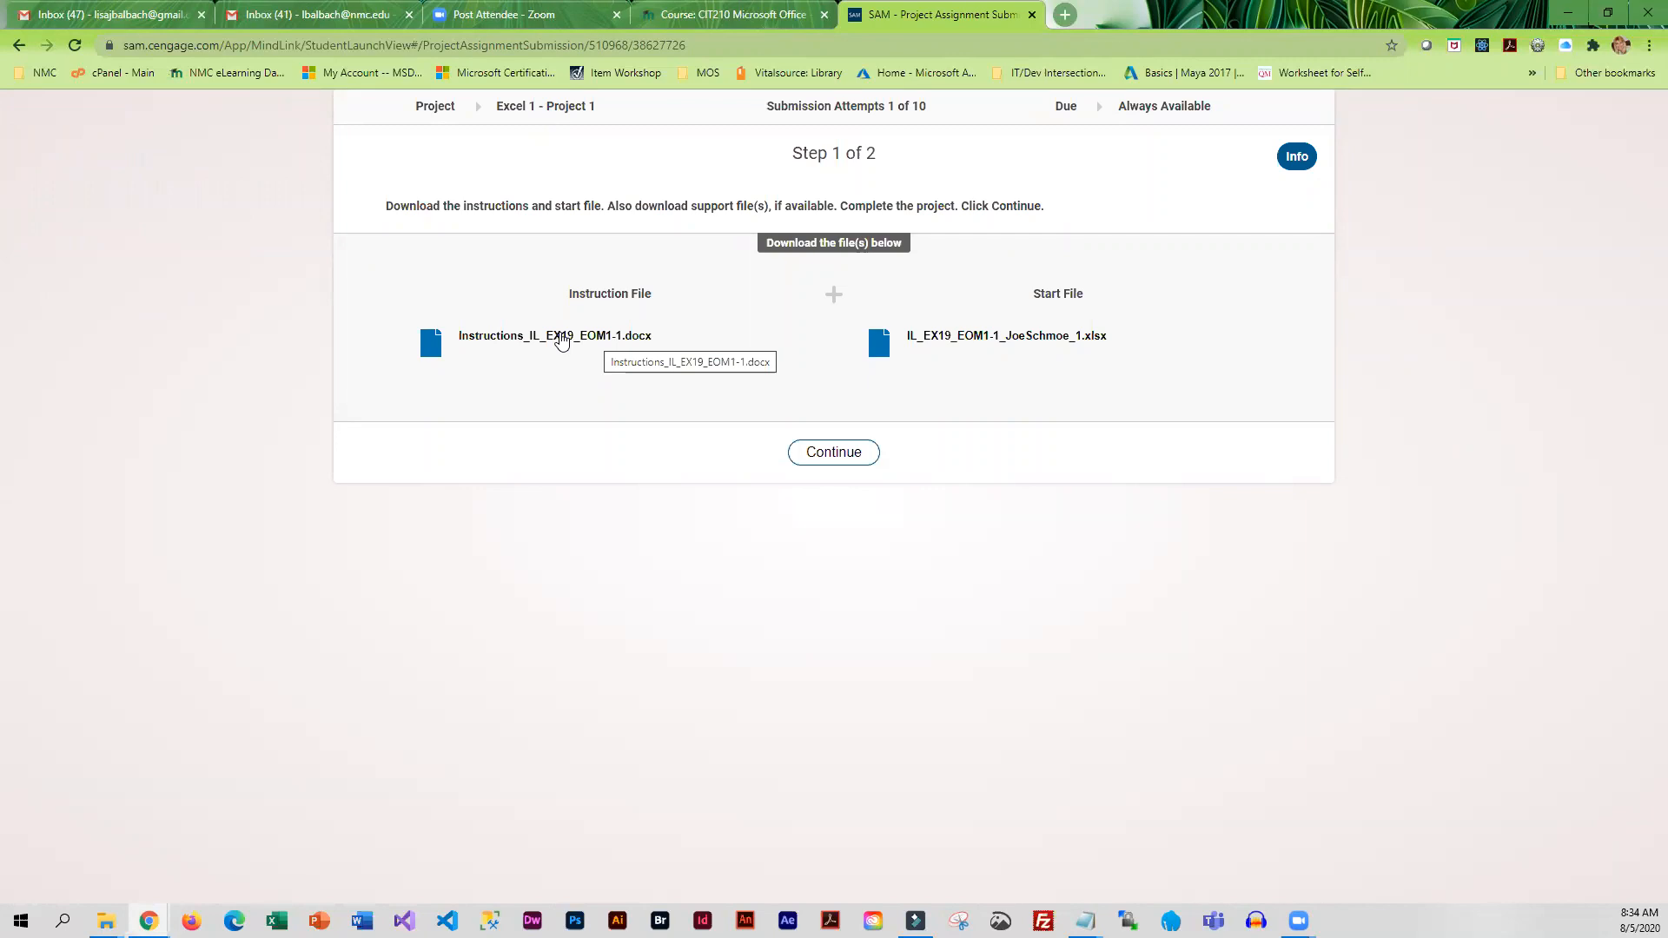
Download the instruction document and the start workbook into the Documents > CIT 210 > Module 1 folder
left_click(561, 341)
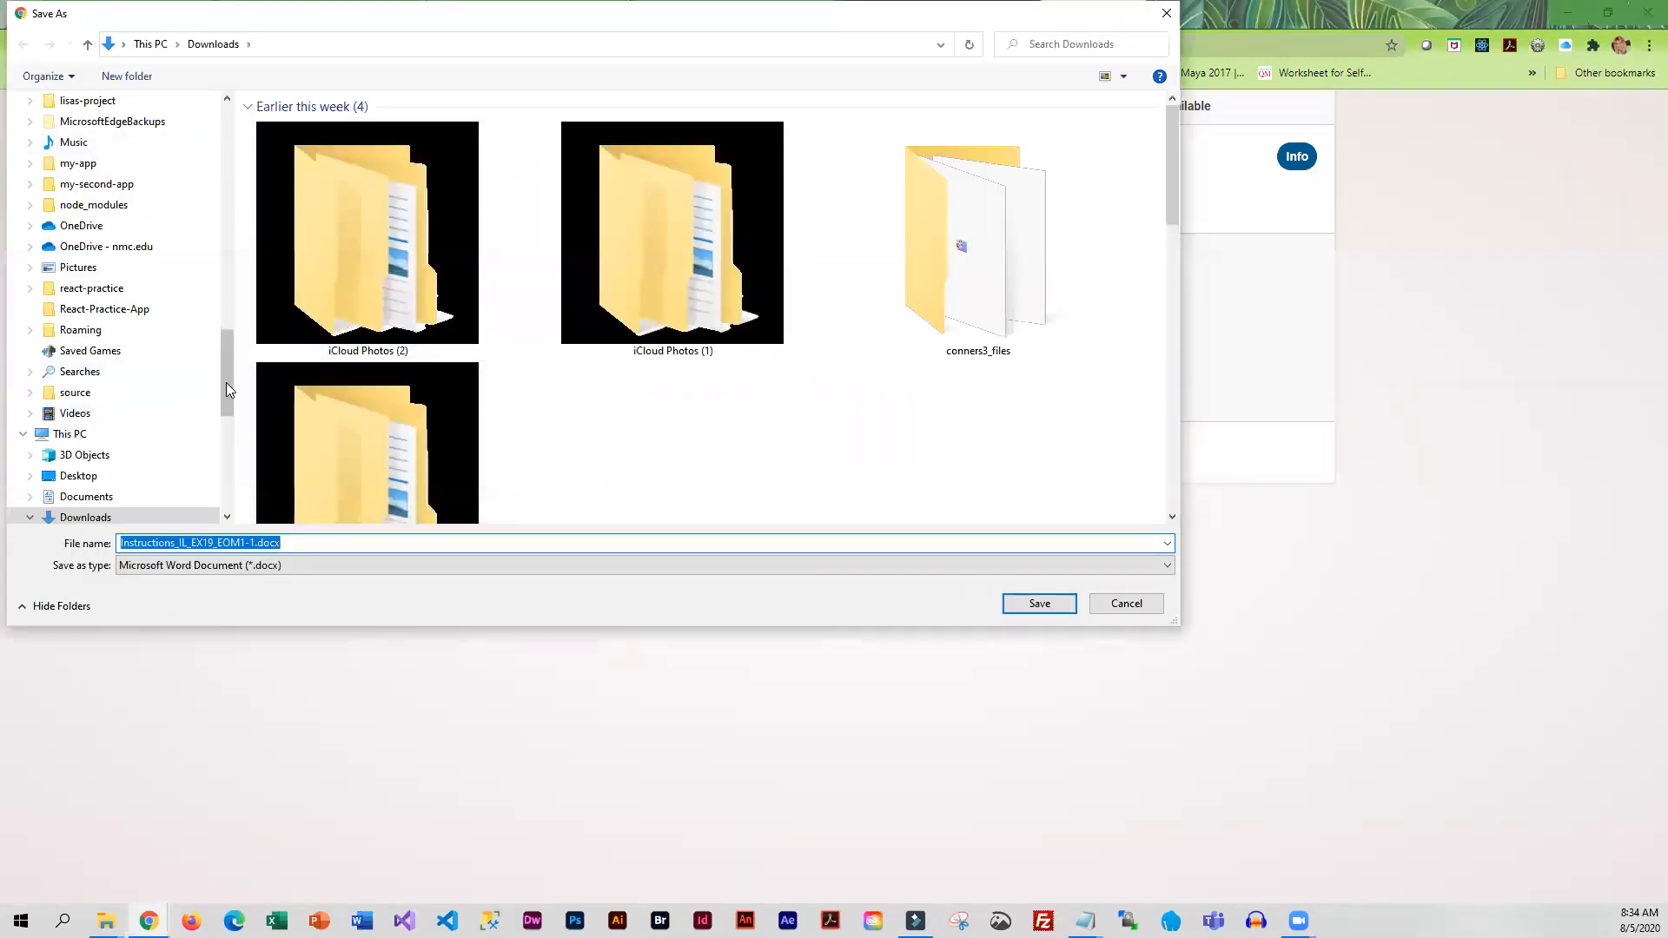
left_click_drag(226, 383, 241, 154)
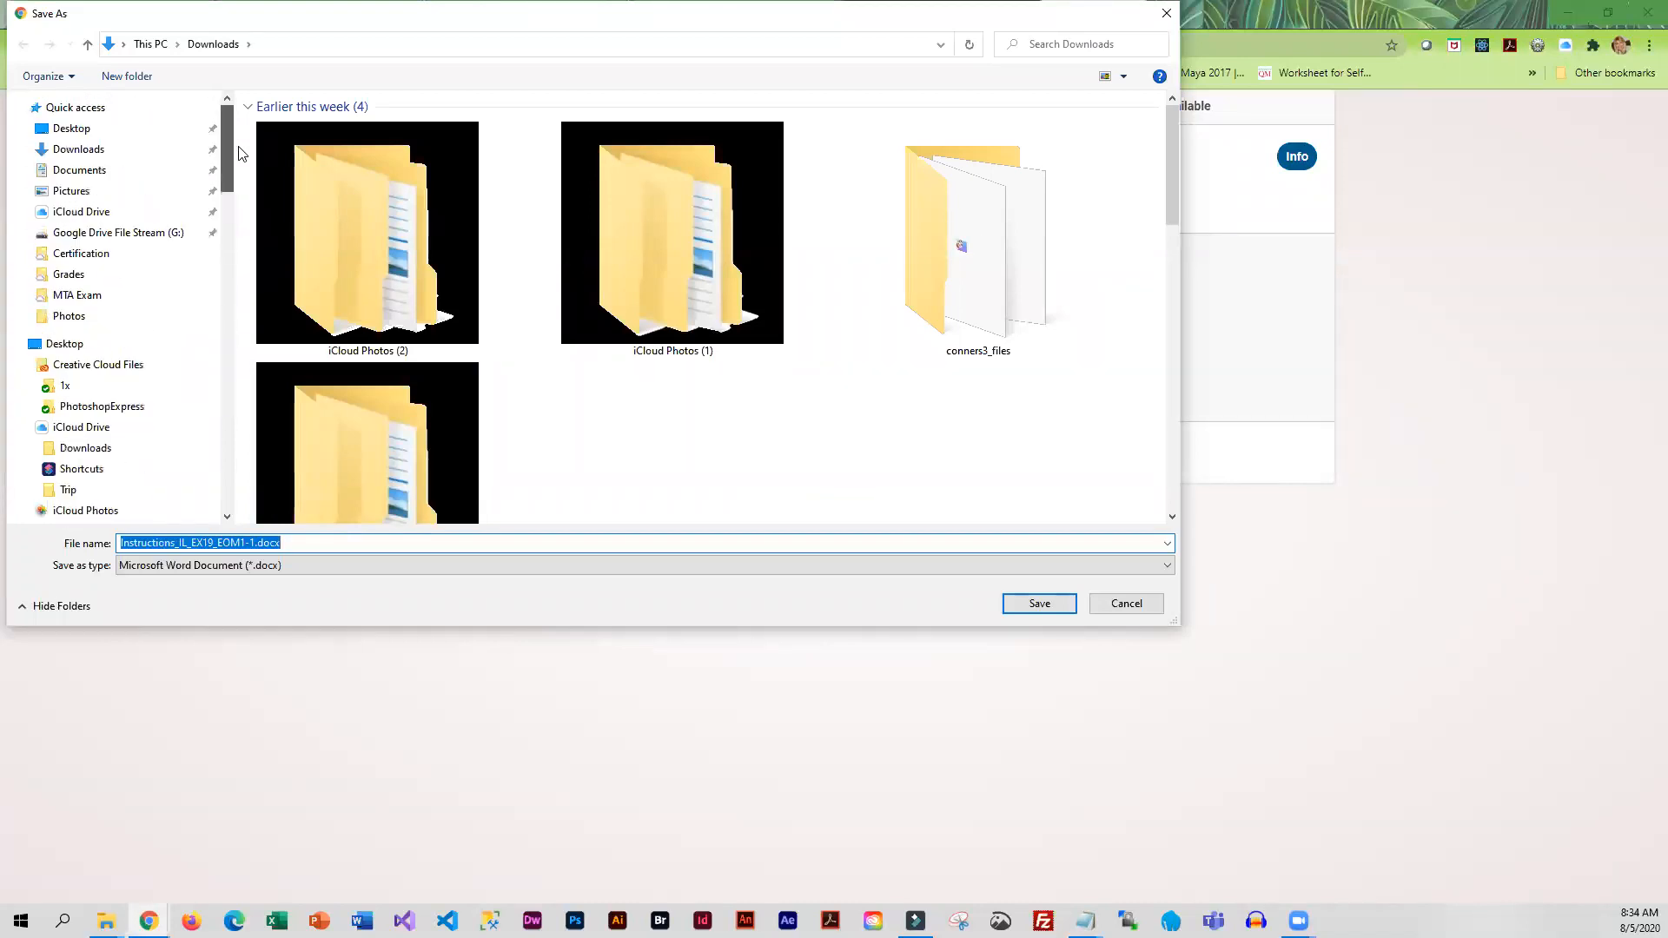
left_click(96, 169)
double_click(299, 202)
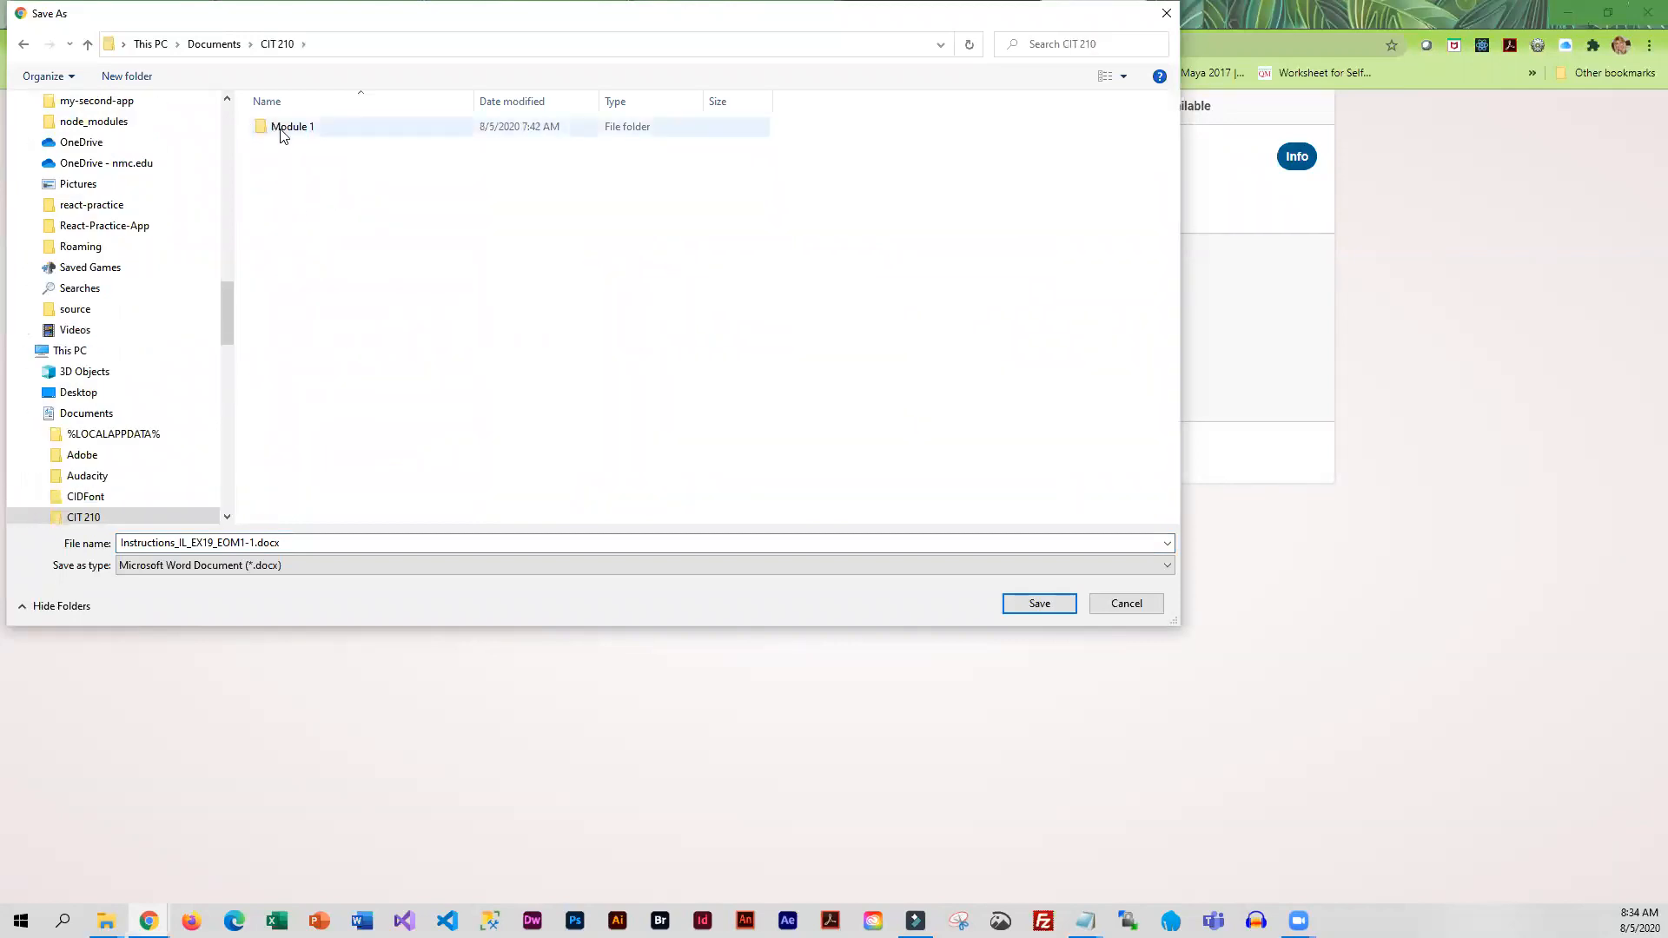
double_click(266, 130)
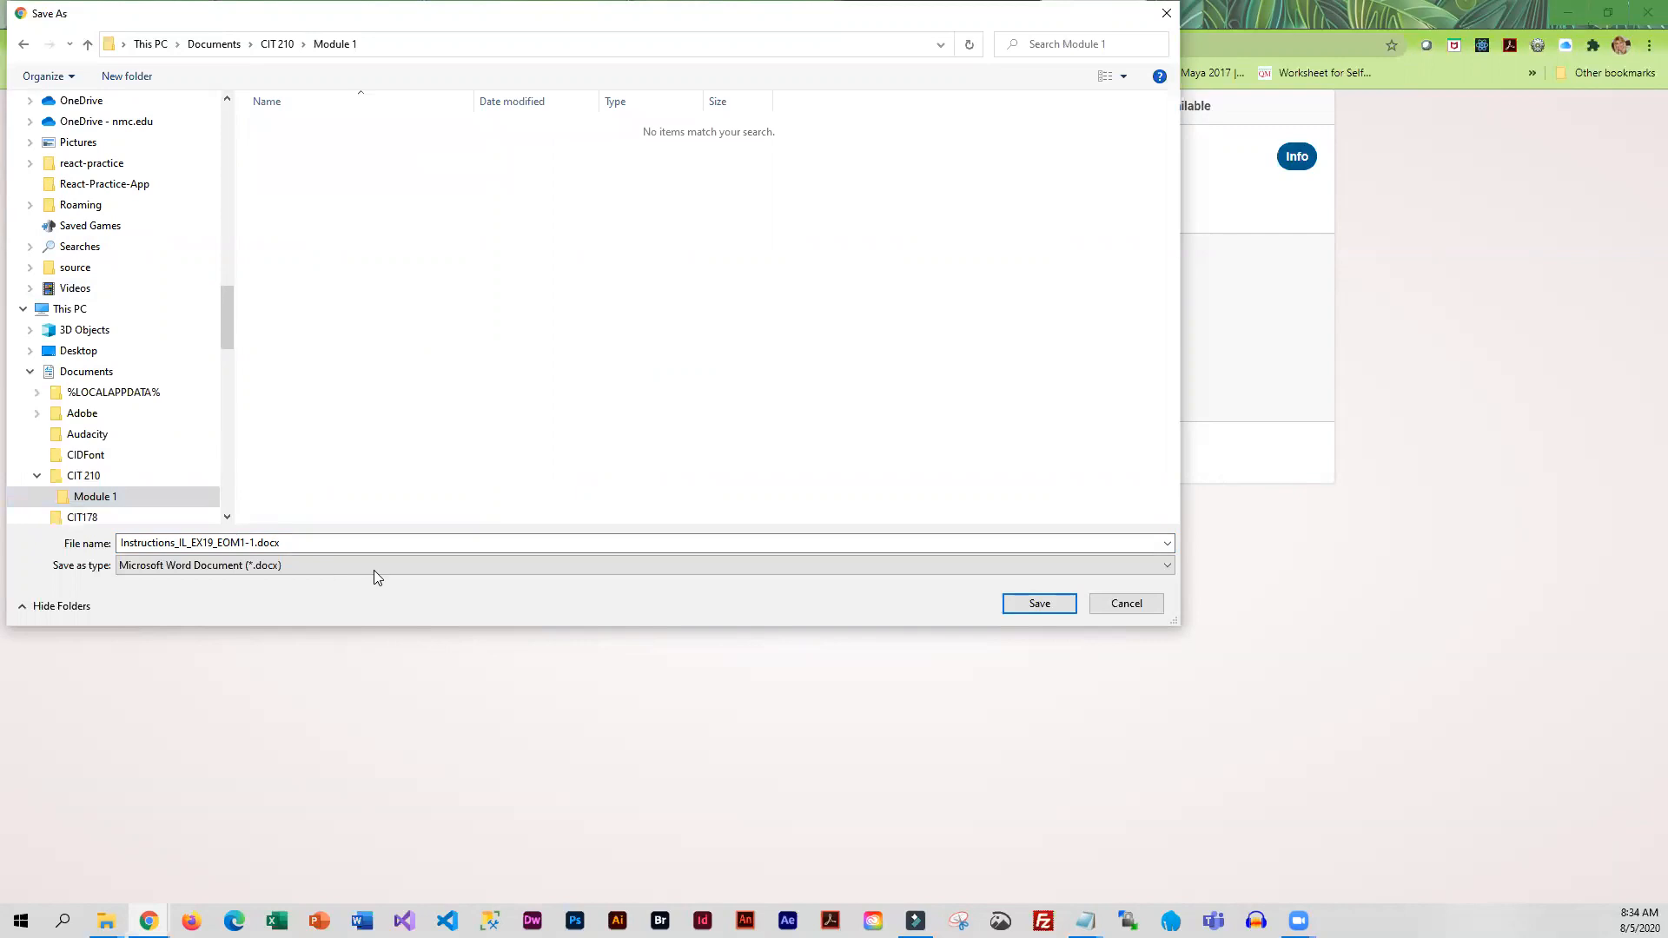
left_click(1040, 603)
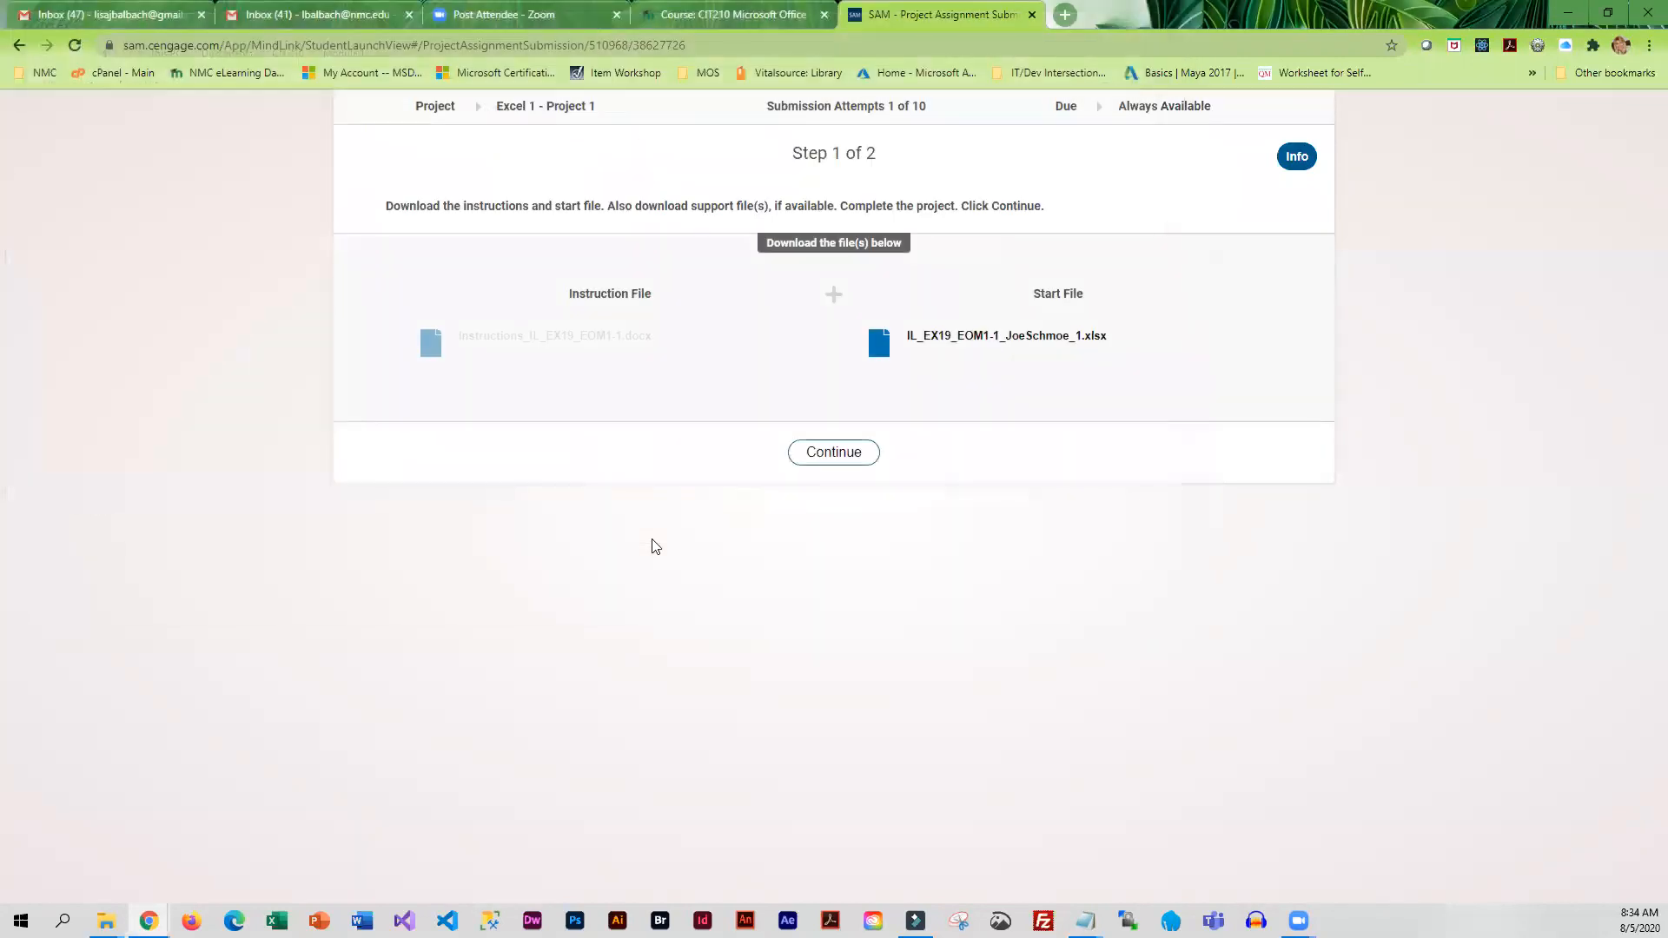
left_click(993, 339)
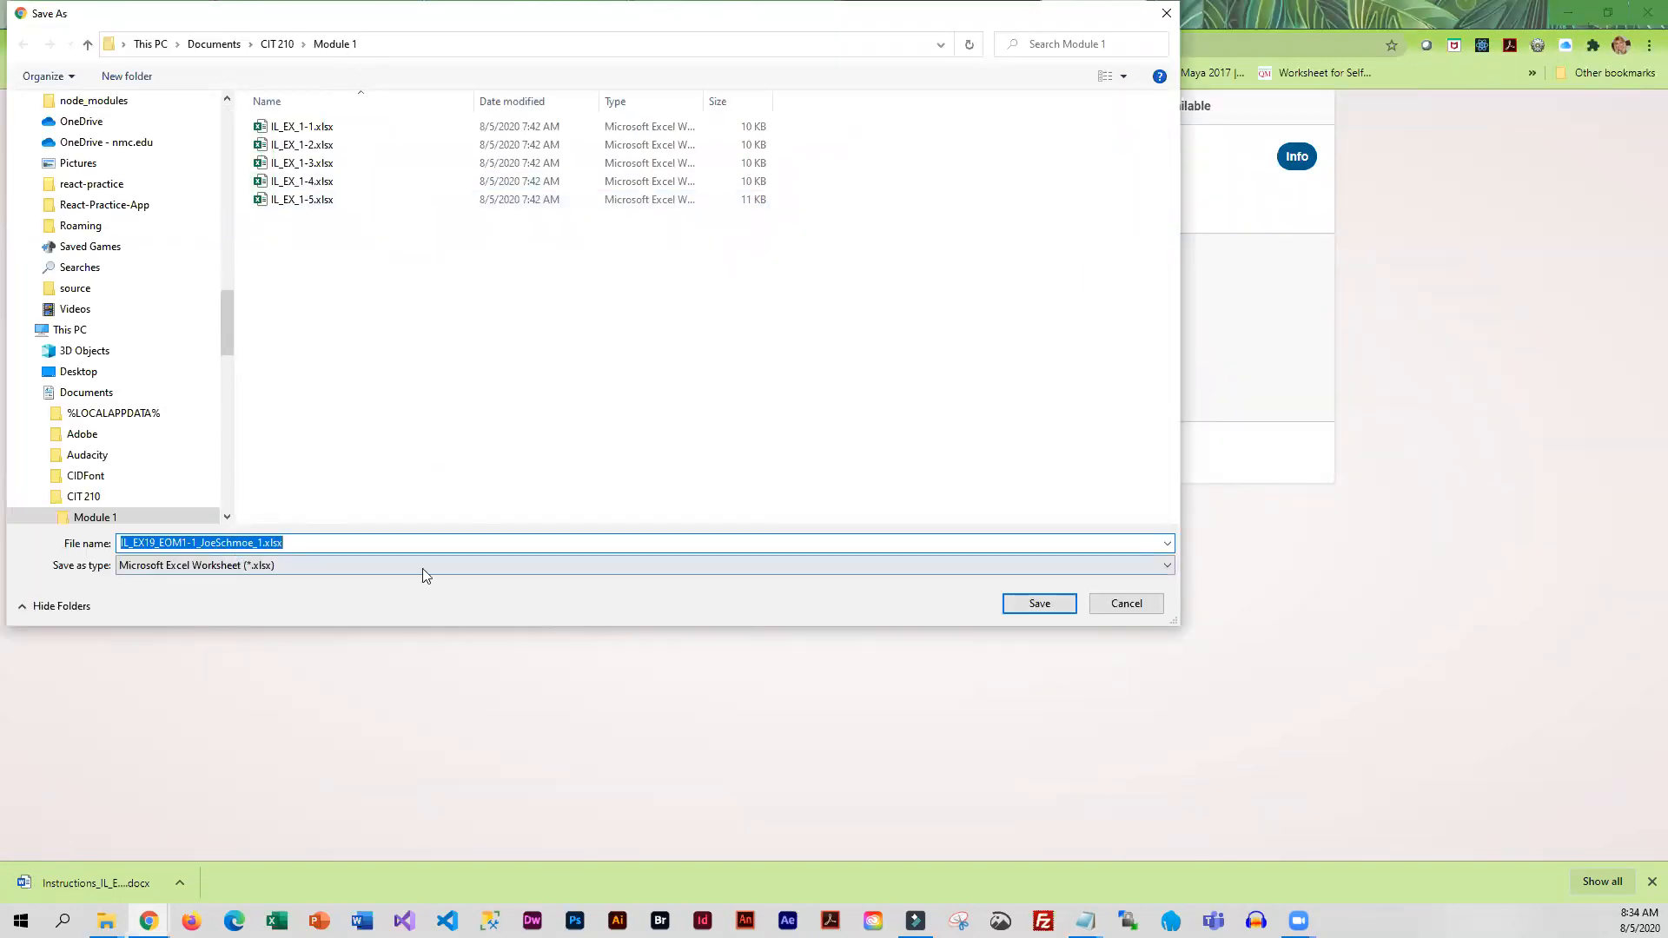
left_click(1041, 608)
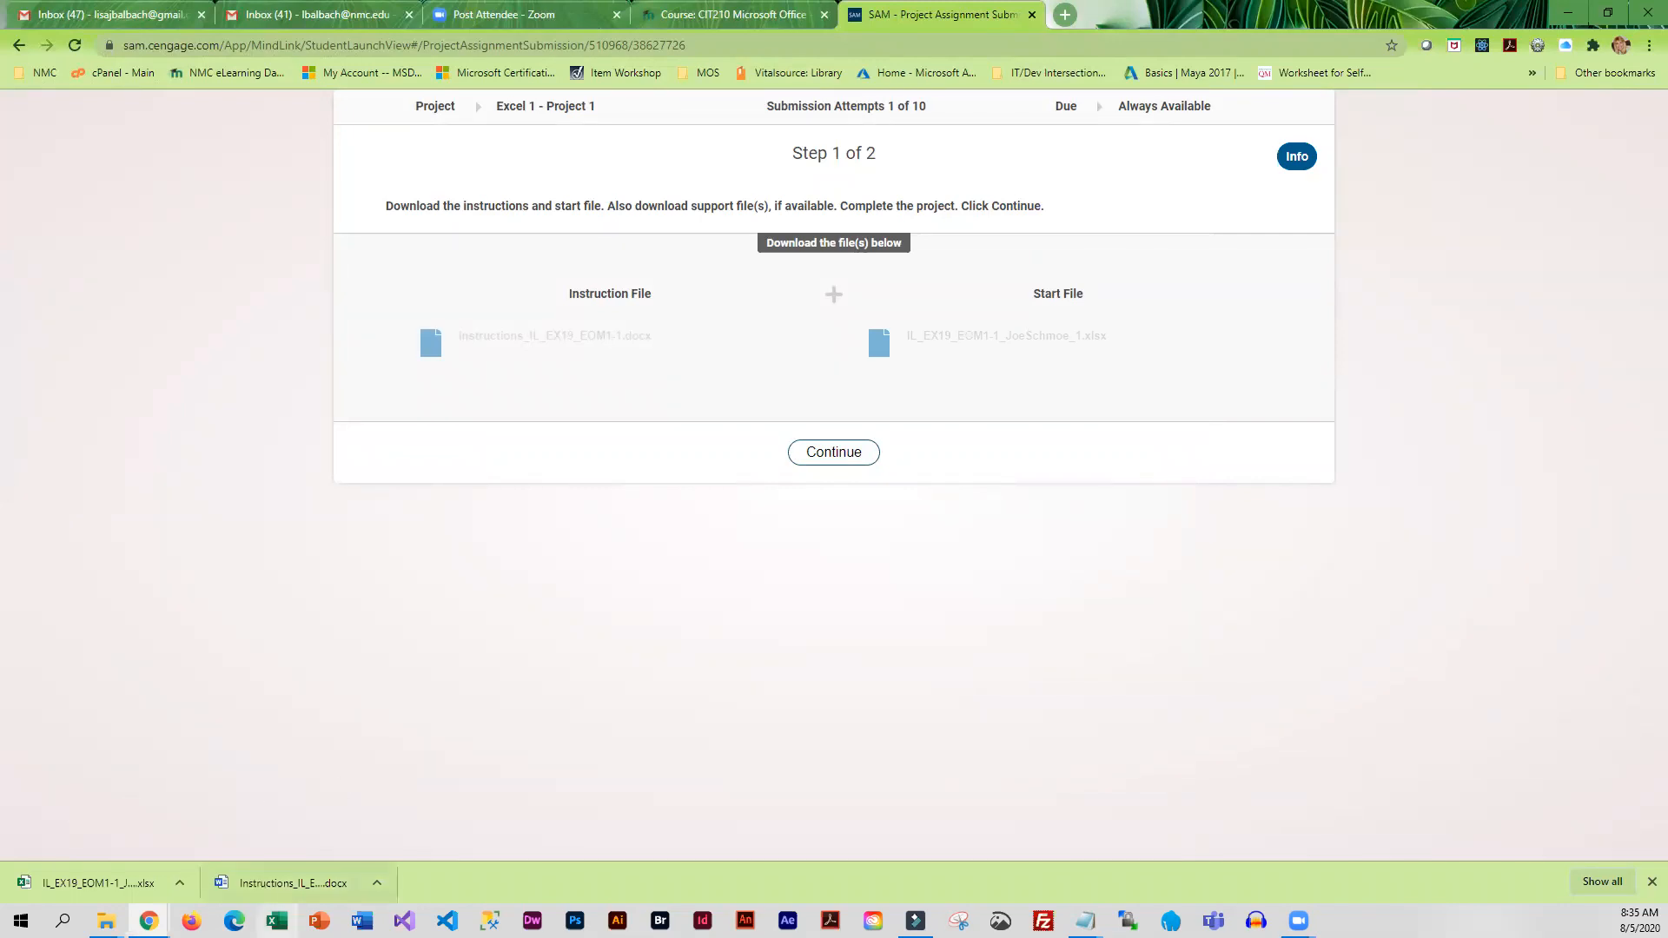
Open the downloaded instructions document in Word and review its project steps and the Final Figure 1: Invoice Worksheet section
left_click(258, 885)
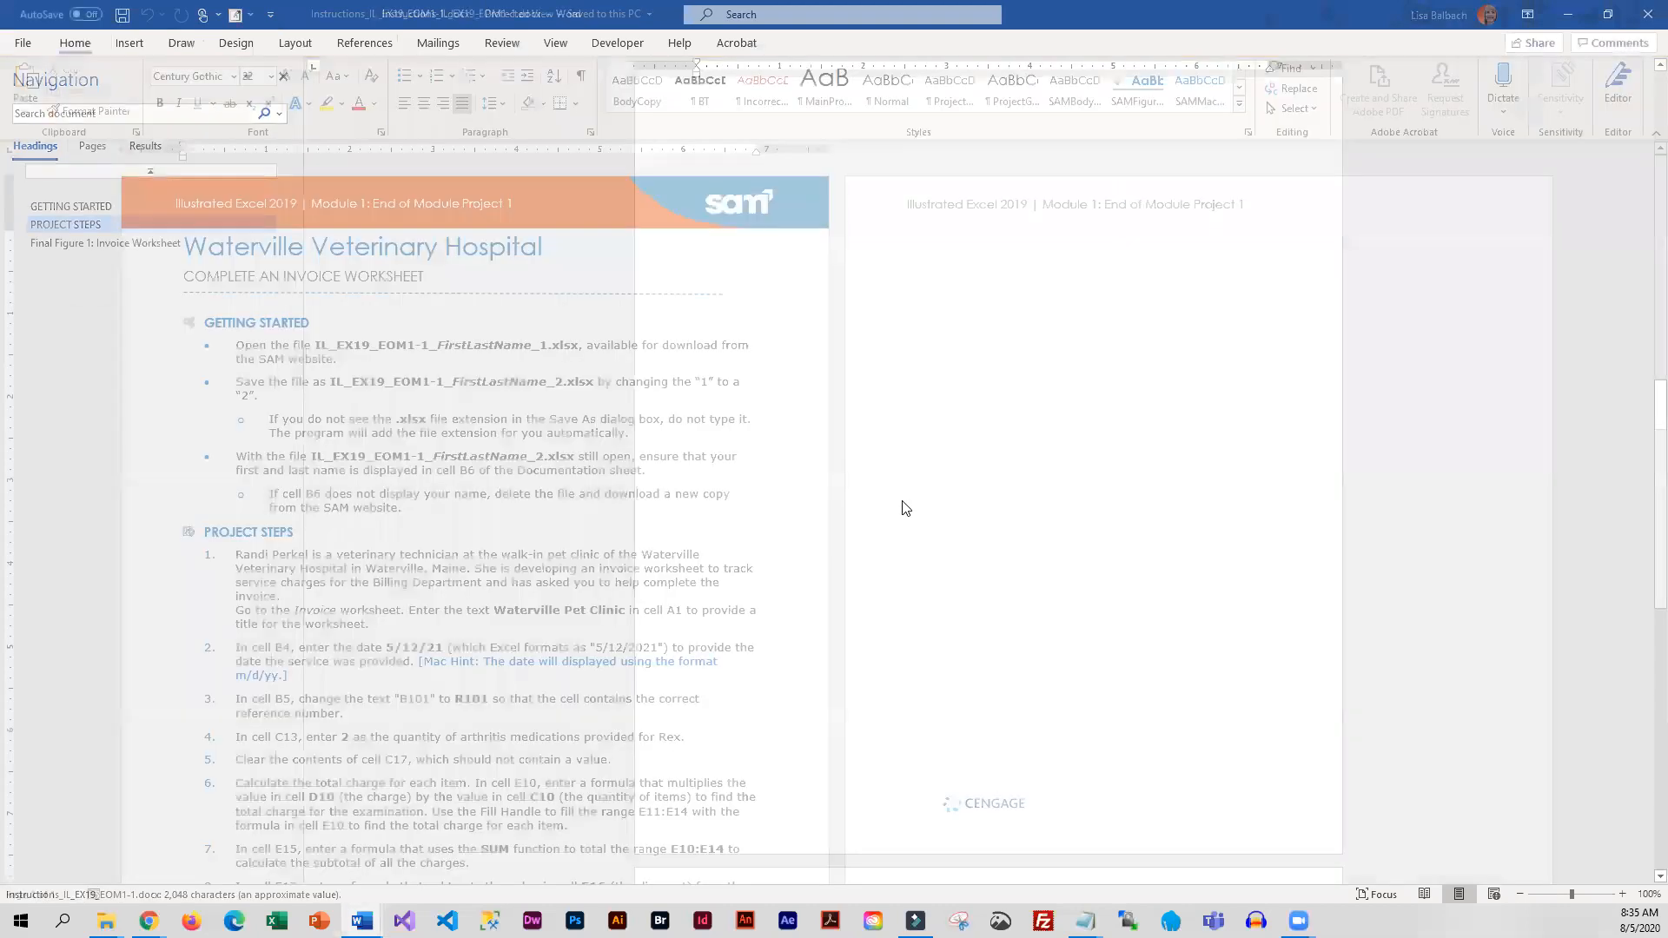
scroll(836, 565, "down", 3)
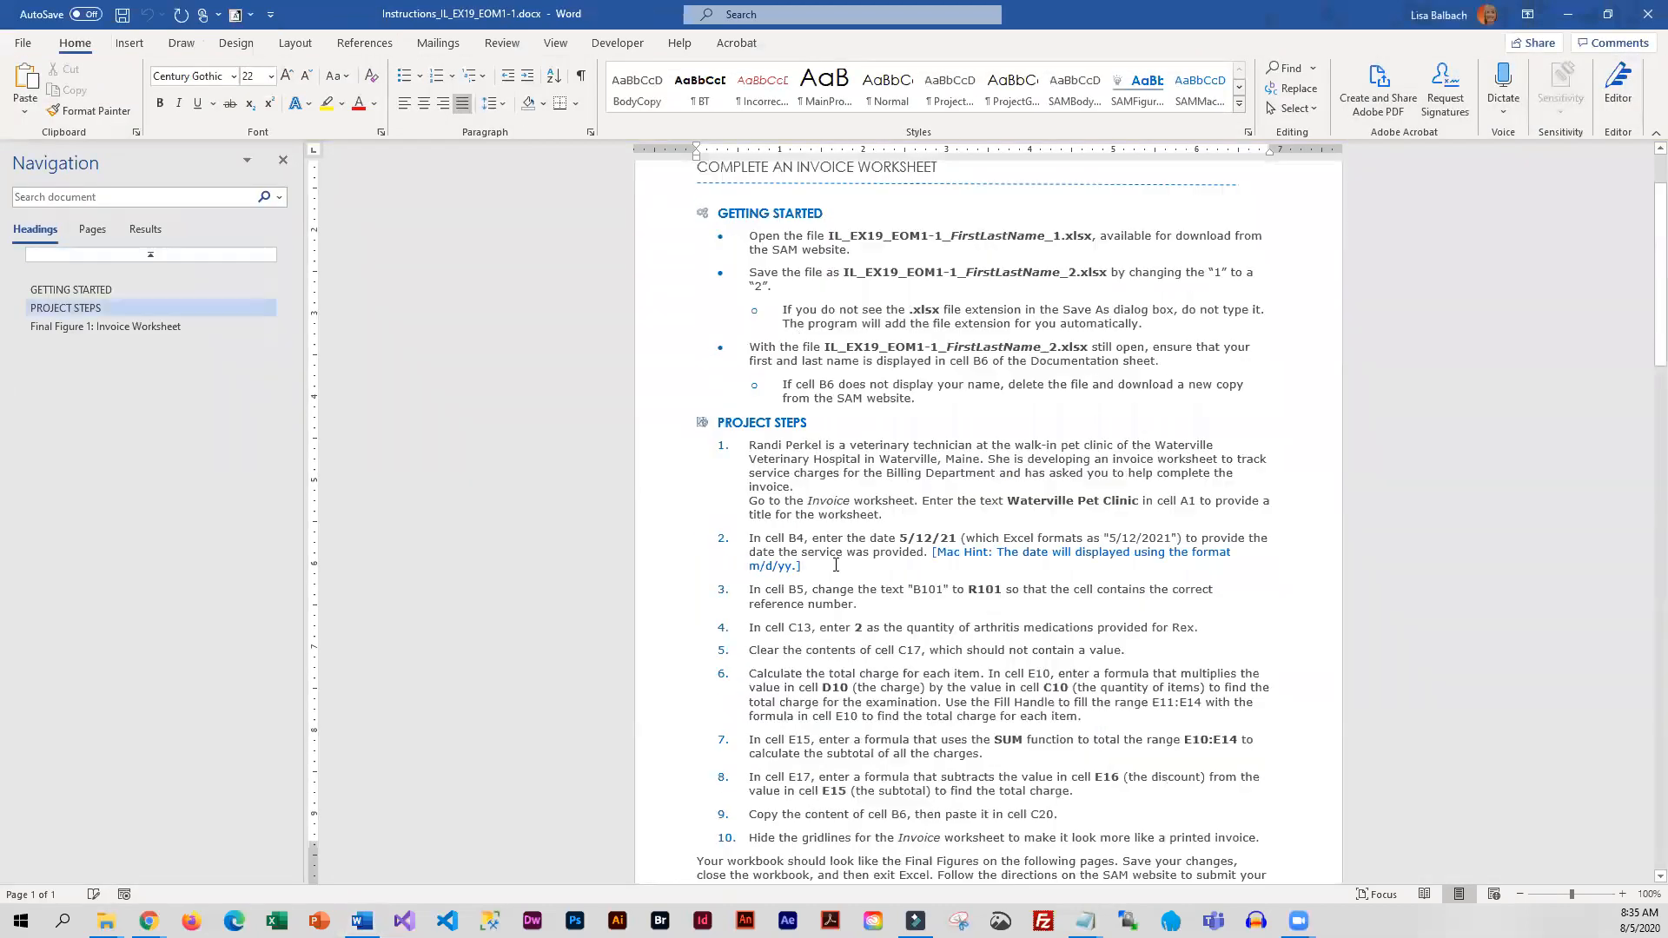
scroll(836, 565, "down", 2)
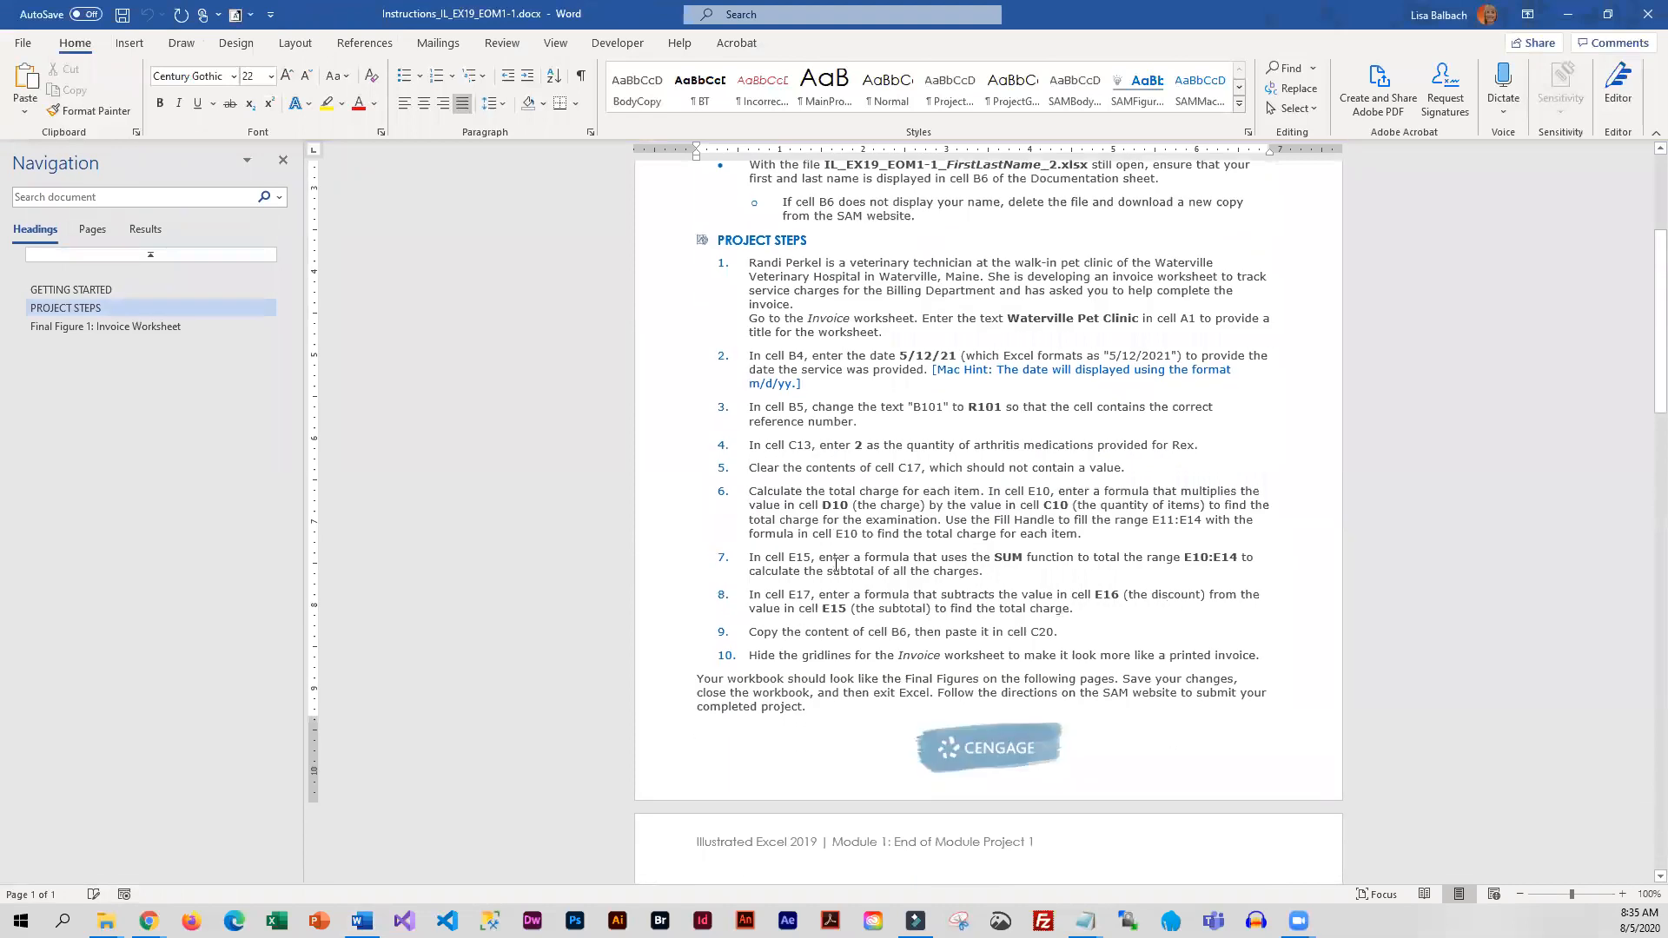
left_click(123, 326)
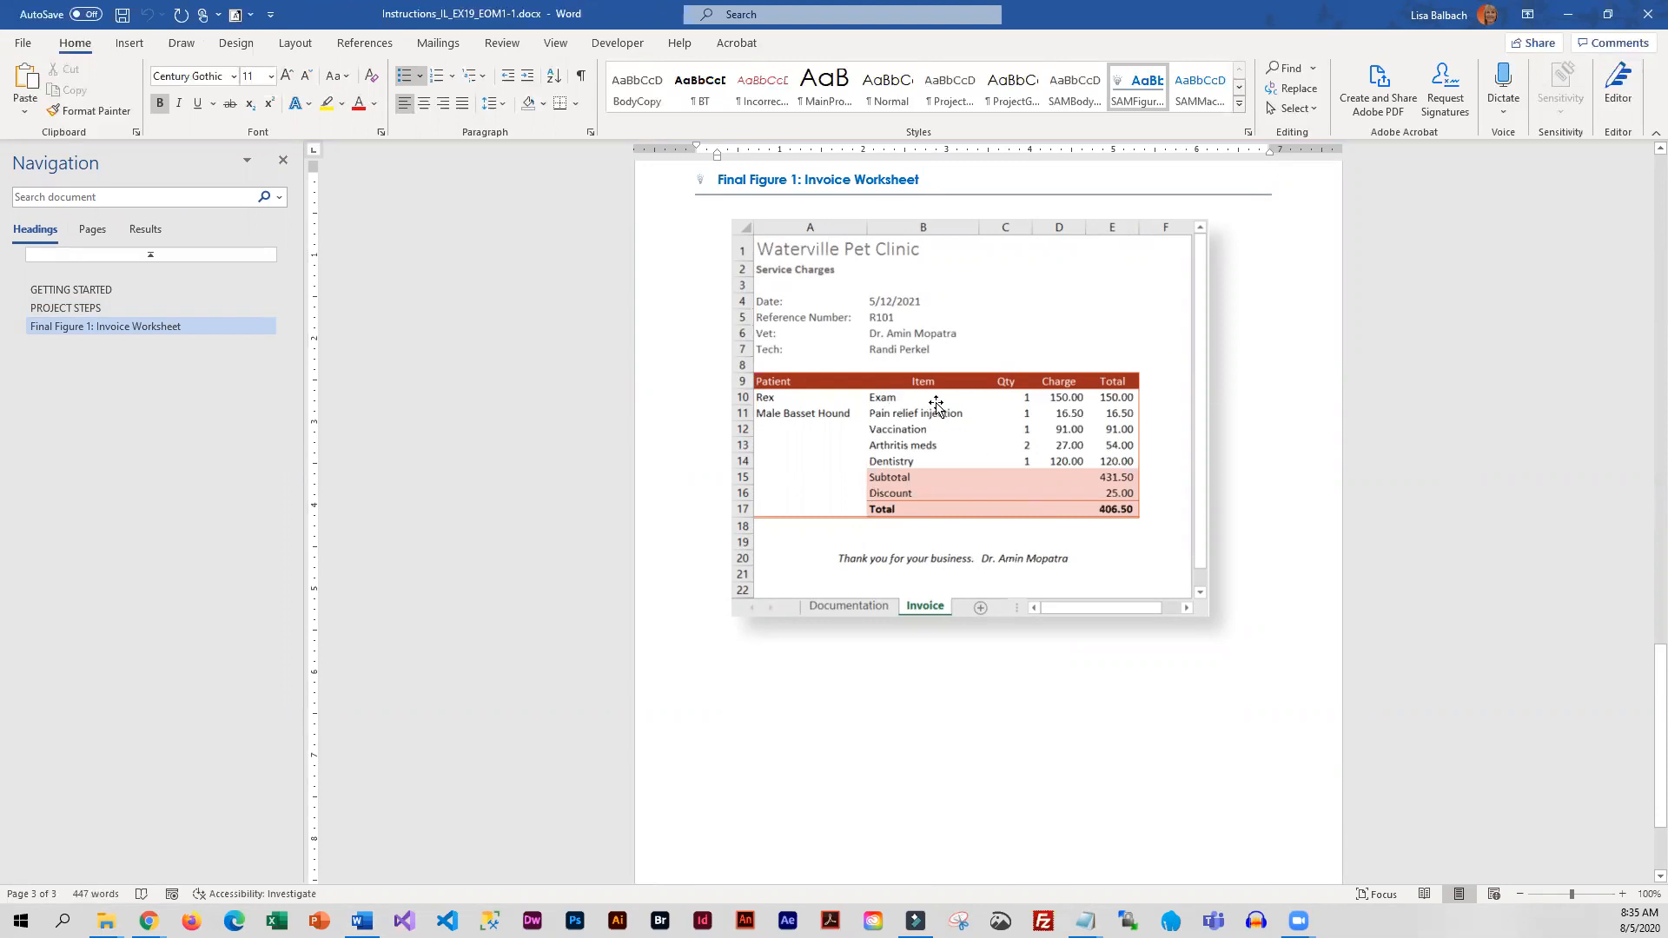
left_click(51, 311)
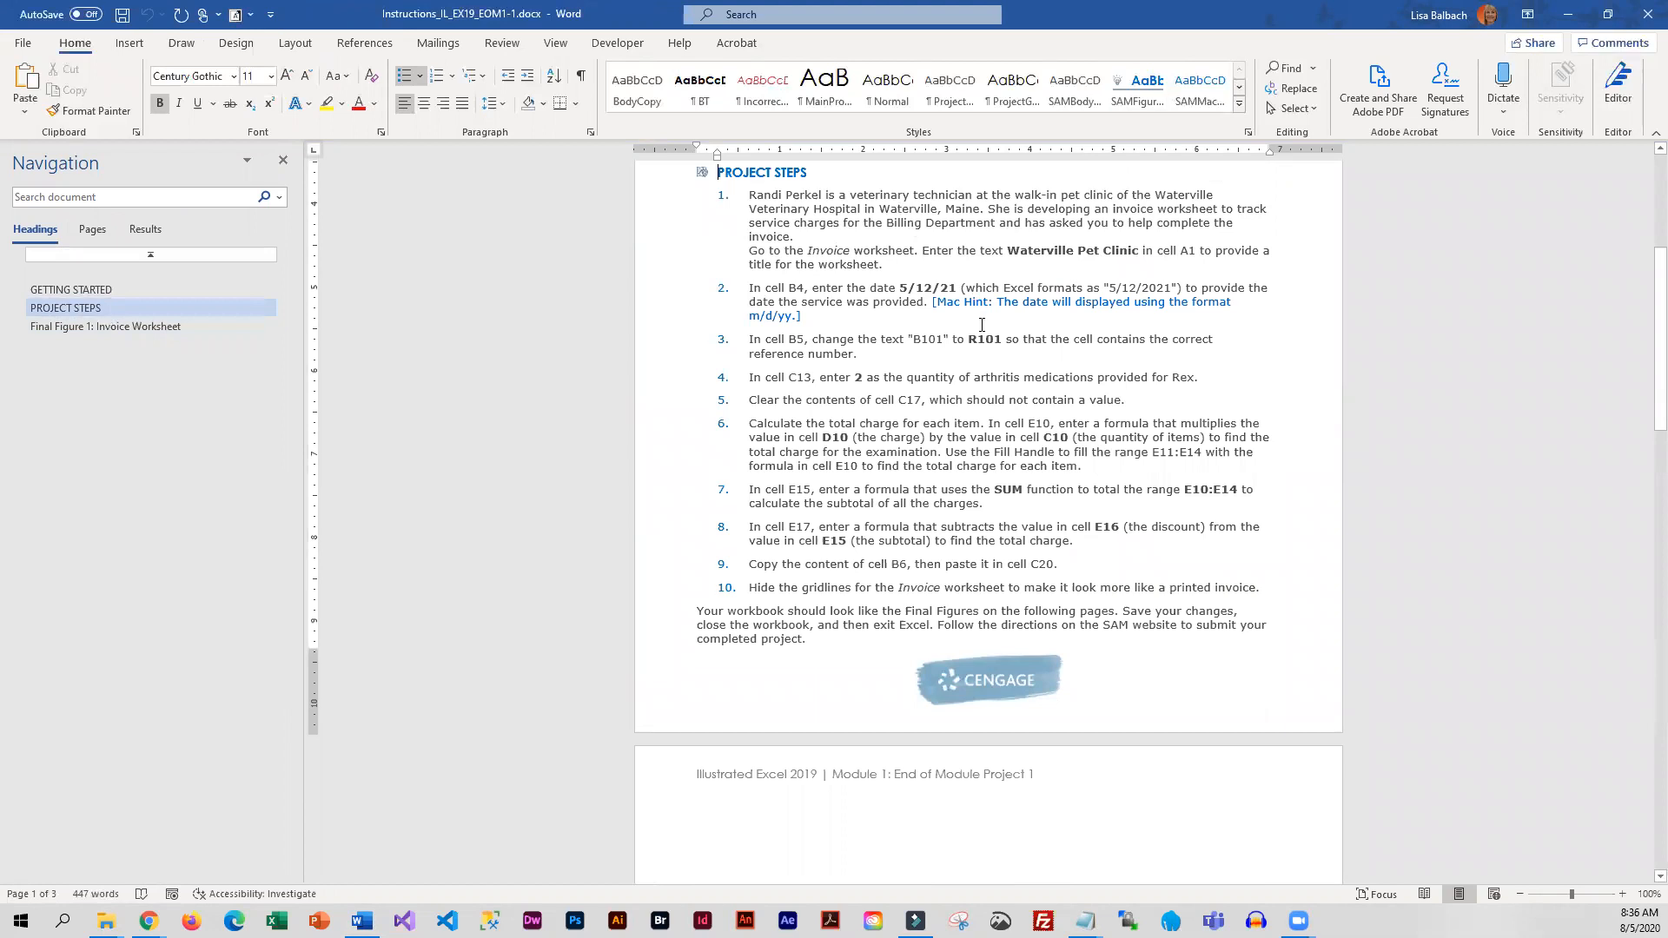
scroll(985, 322, "up", 2)
scroll(985, 321, "up", 3)
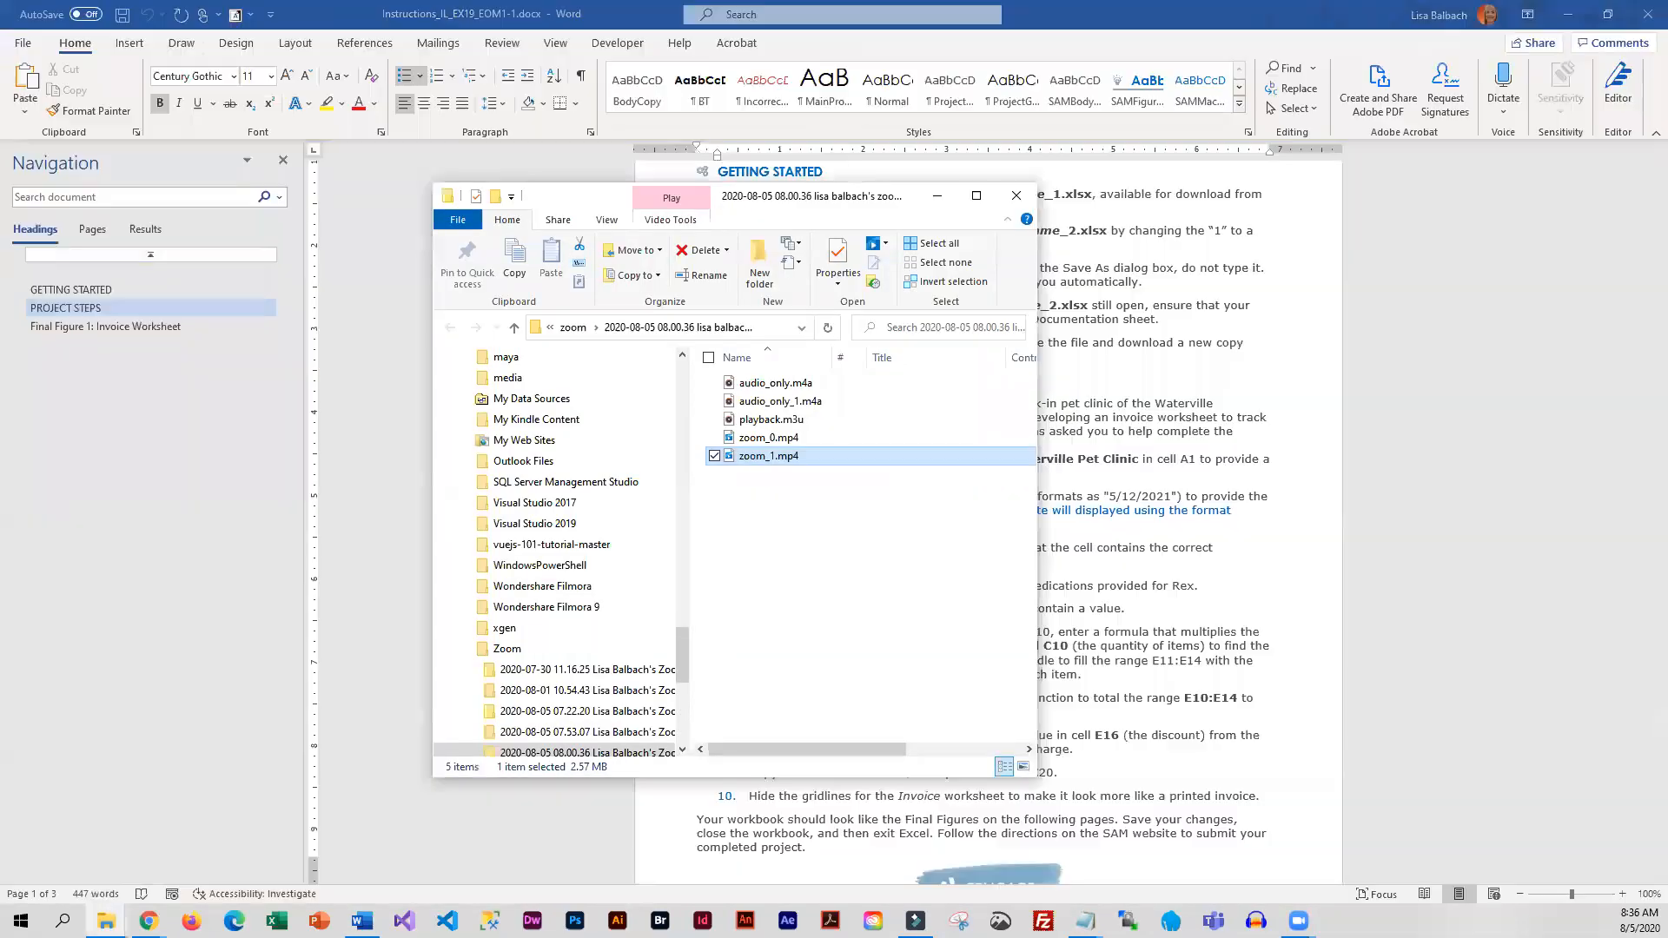
Open the EOM1-1 start workbook from the Module 1 folder in Excel and enlarge its window to nearly full screen height
left_click(937, 195)
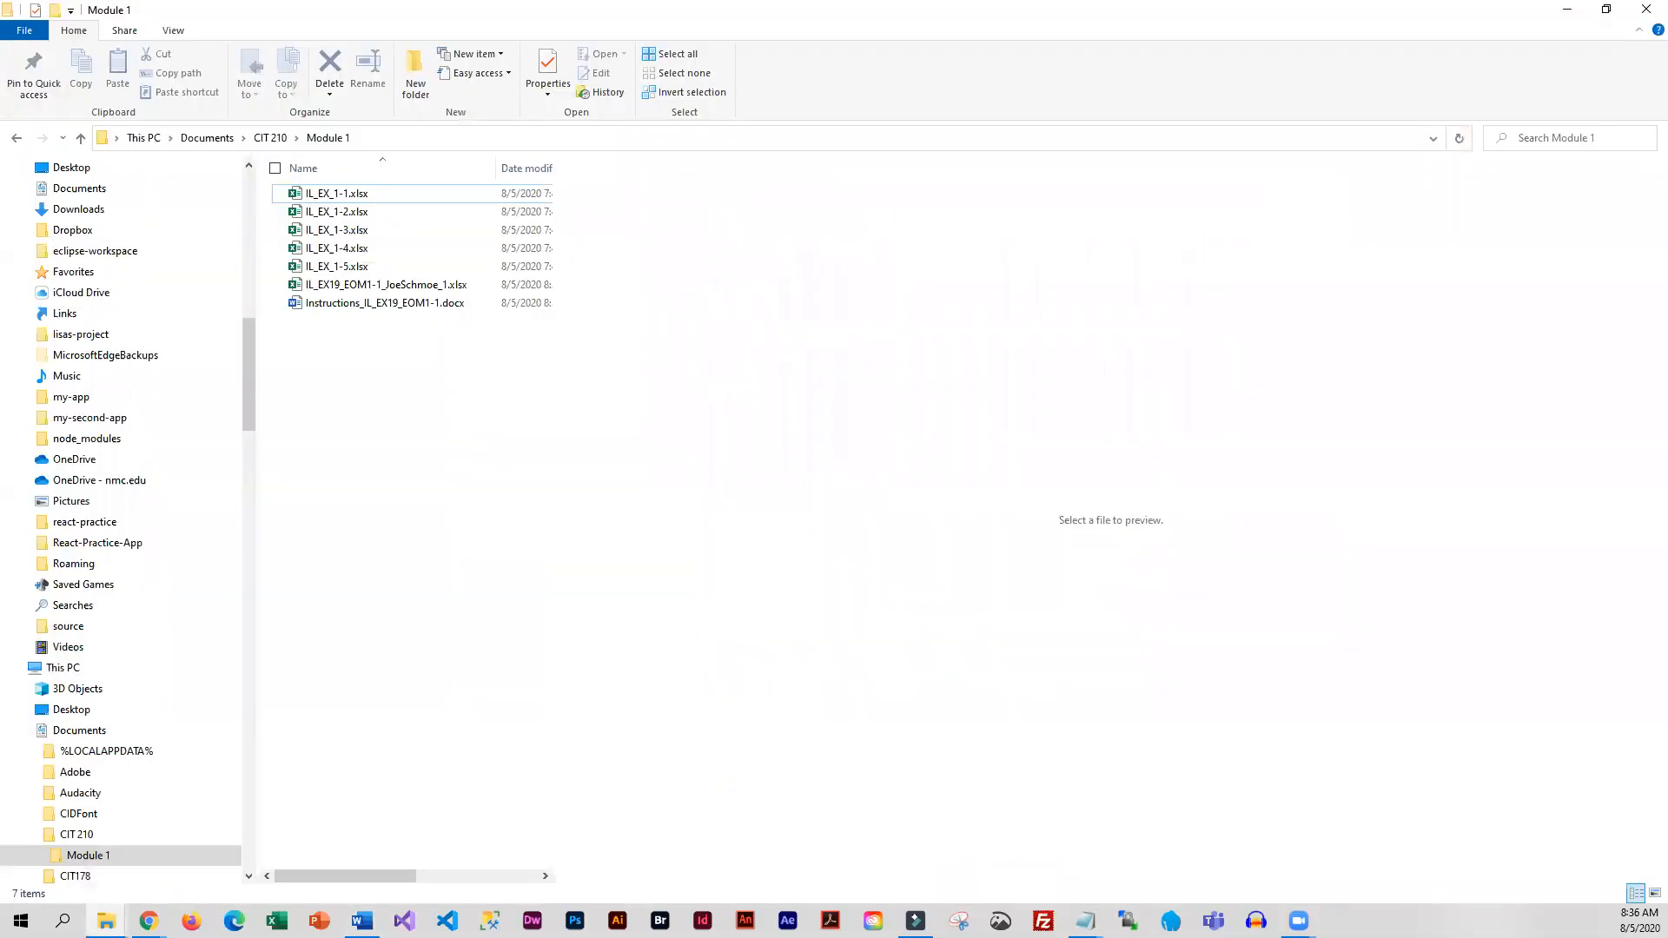
left_click(298, 288)
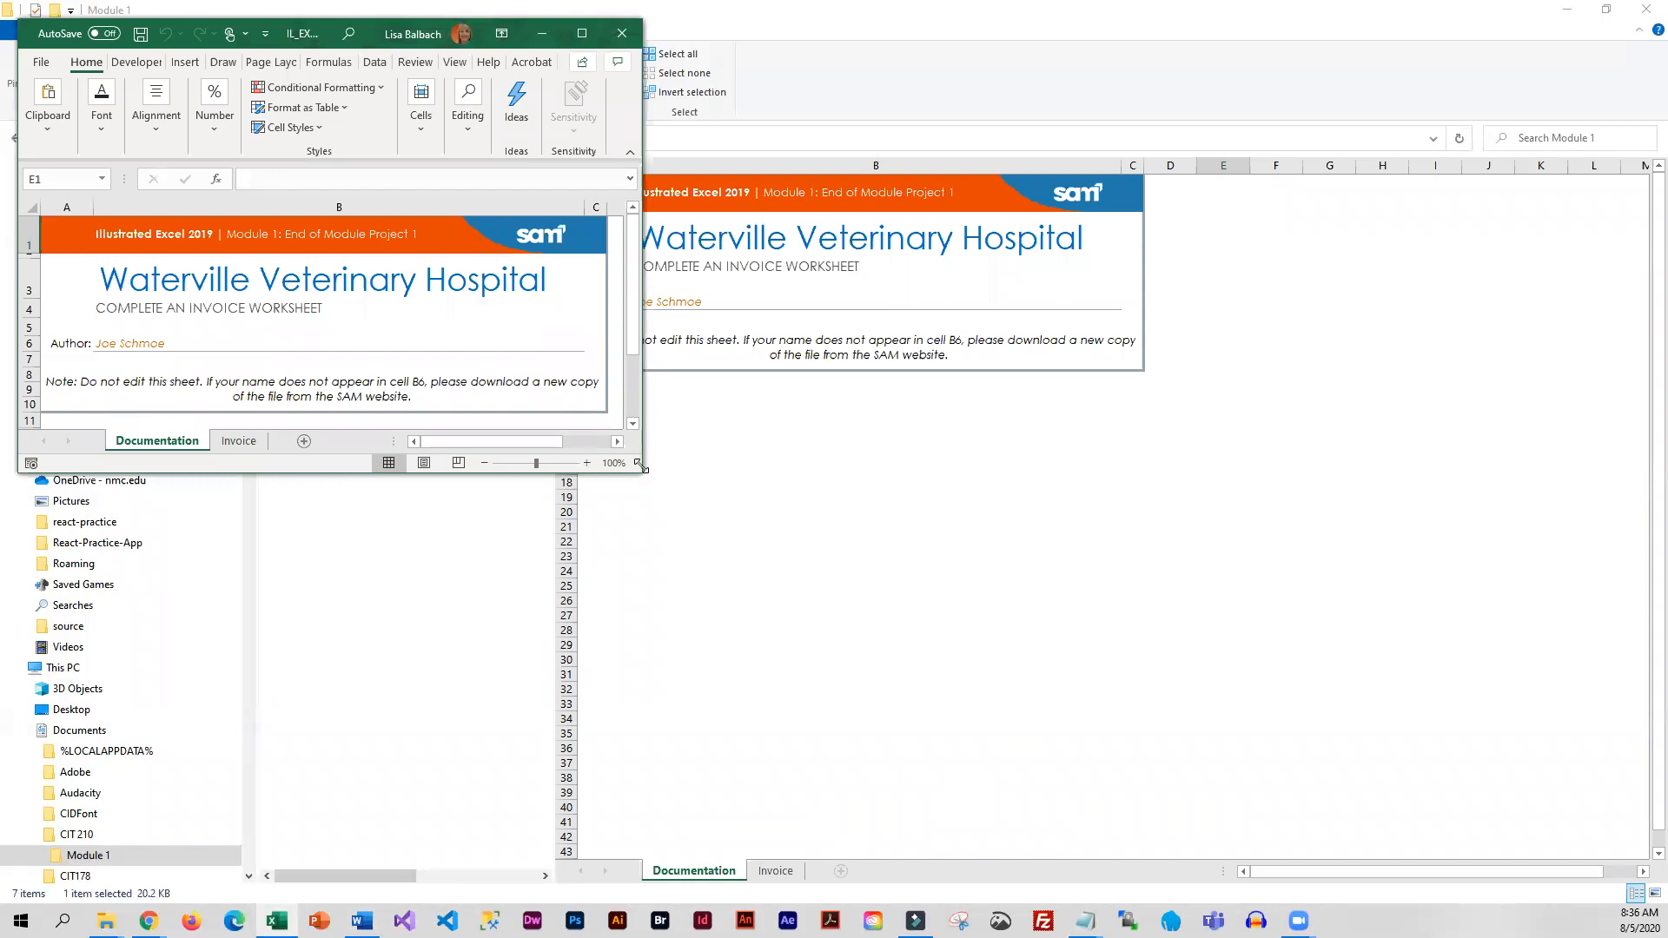
left_click_drag(641, 467, 691, 846)
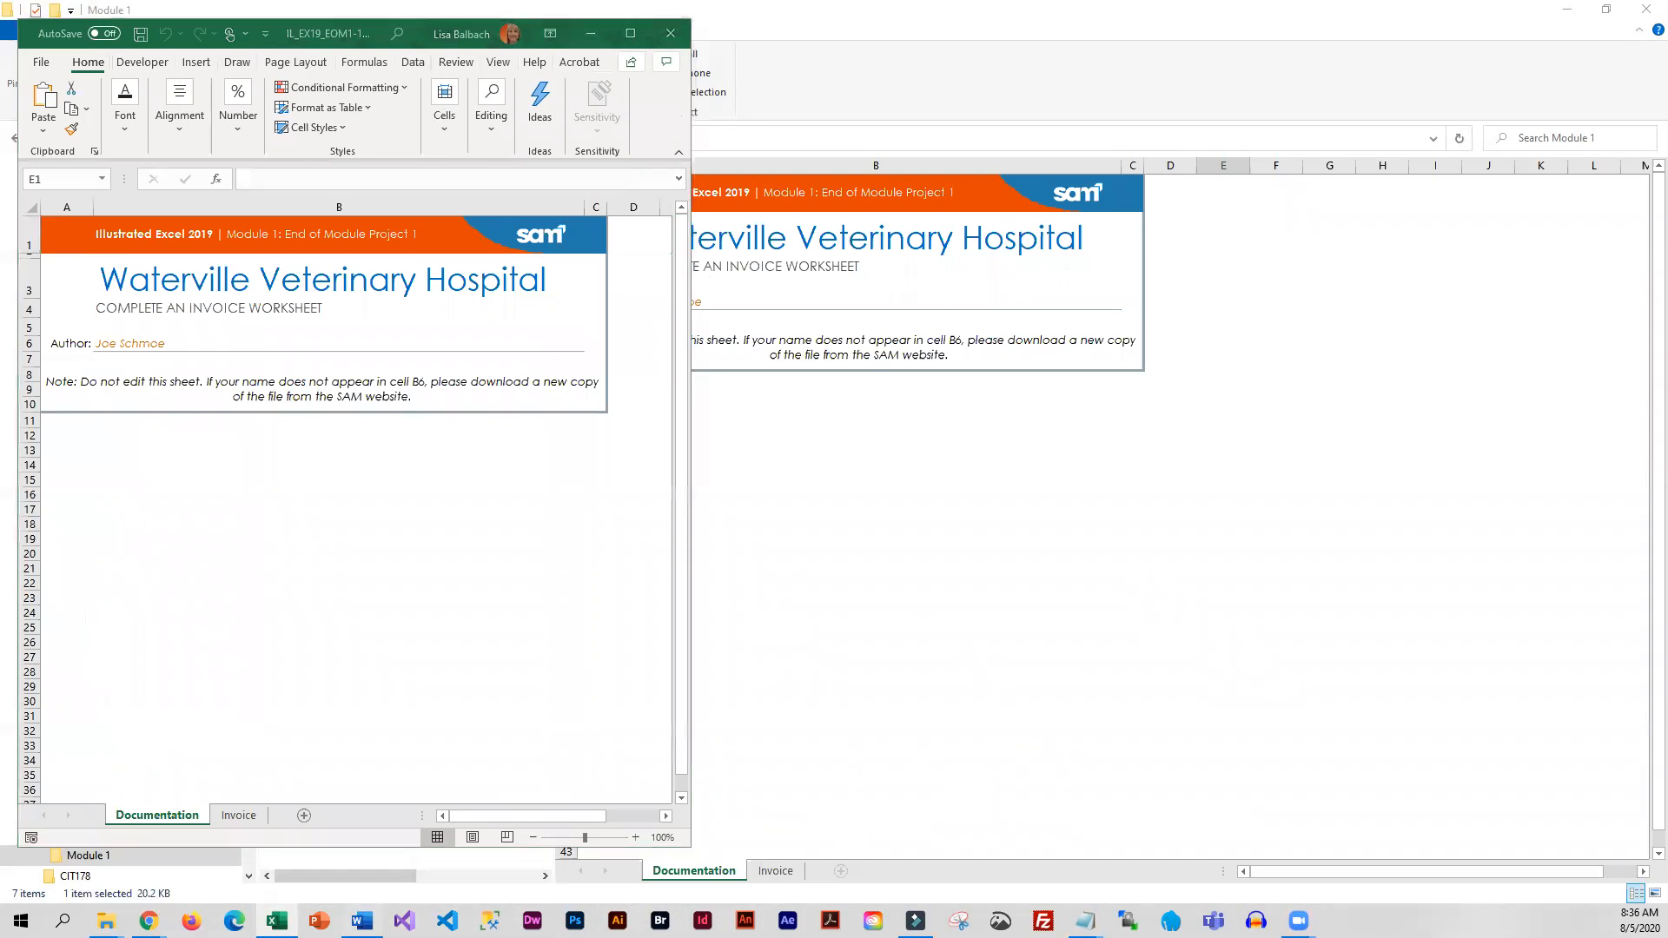
Arrange the Word instructions and the Excel workbook side by side, narrowing the instructions' navigation area so the page text fits
left_click(362, 921)
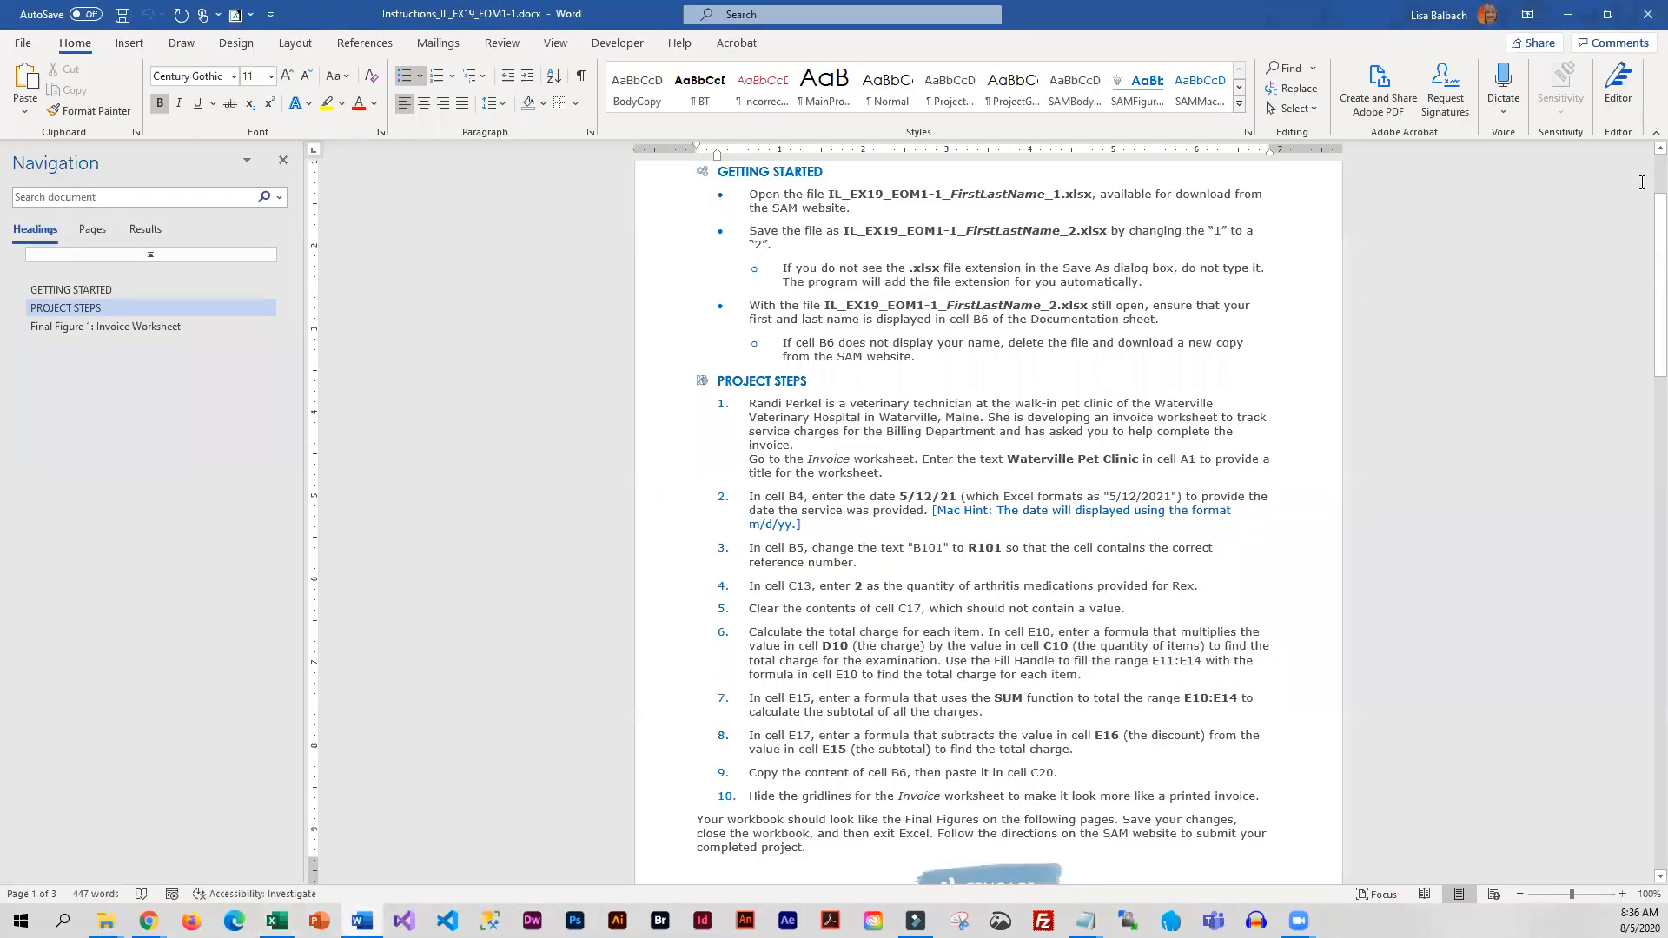
left_click(1607, 14)
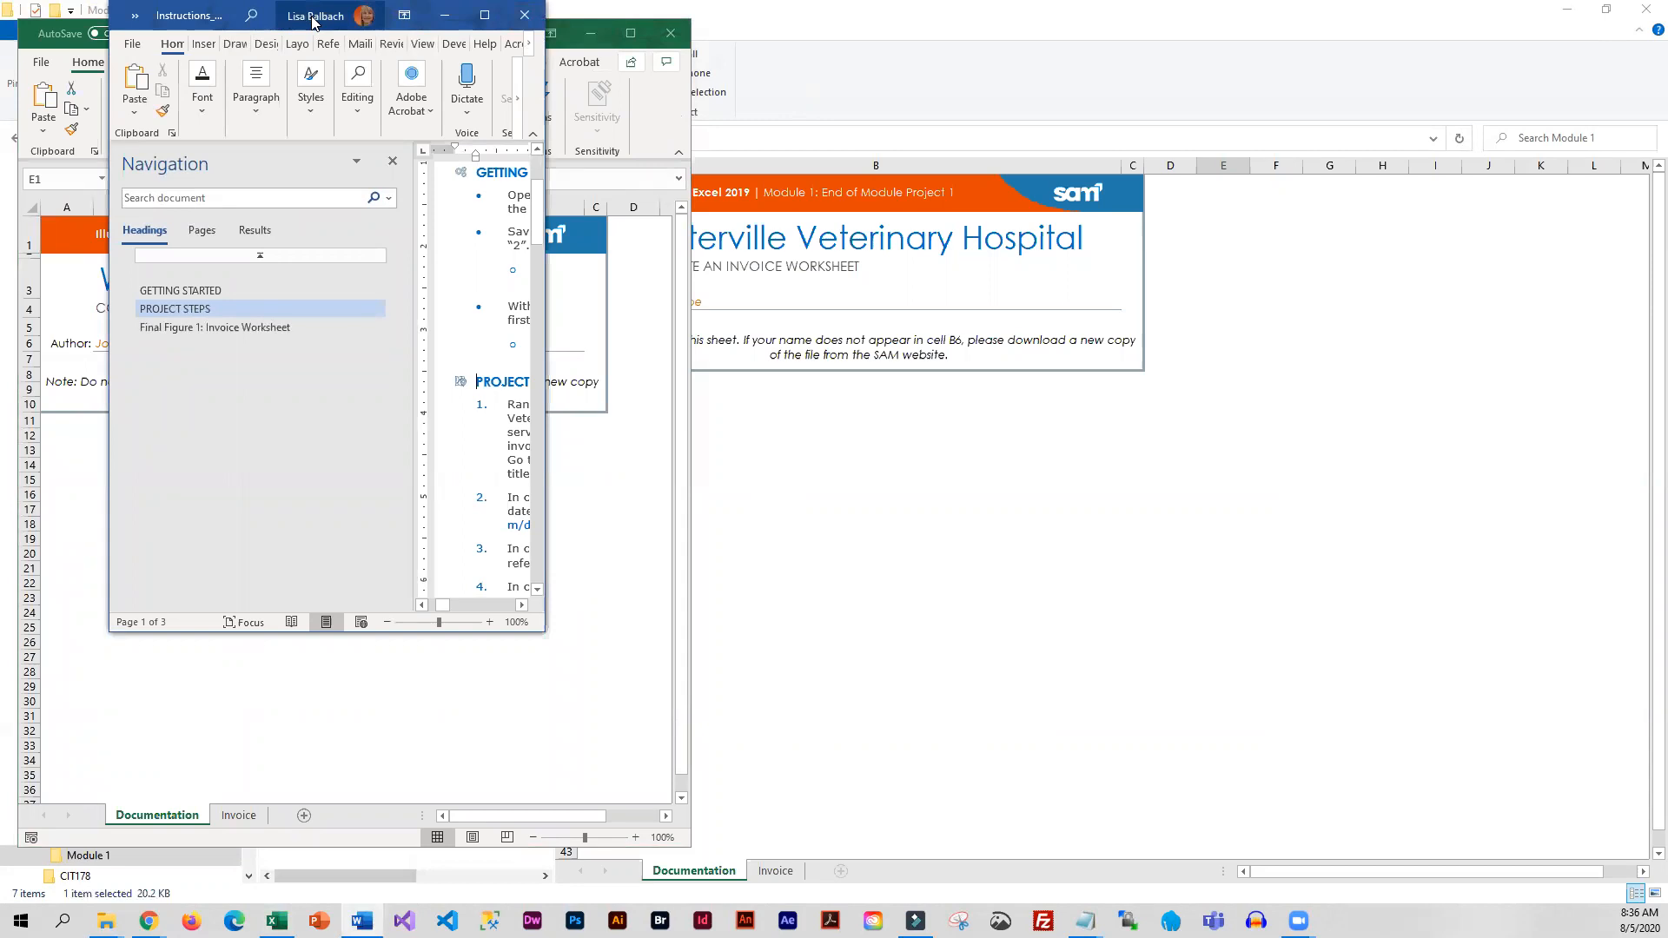
left_click_drag(313, 23, 952, 35)
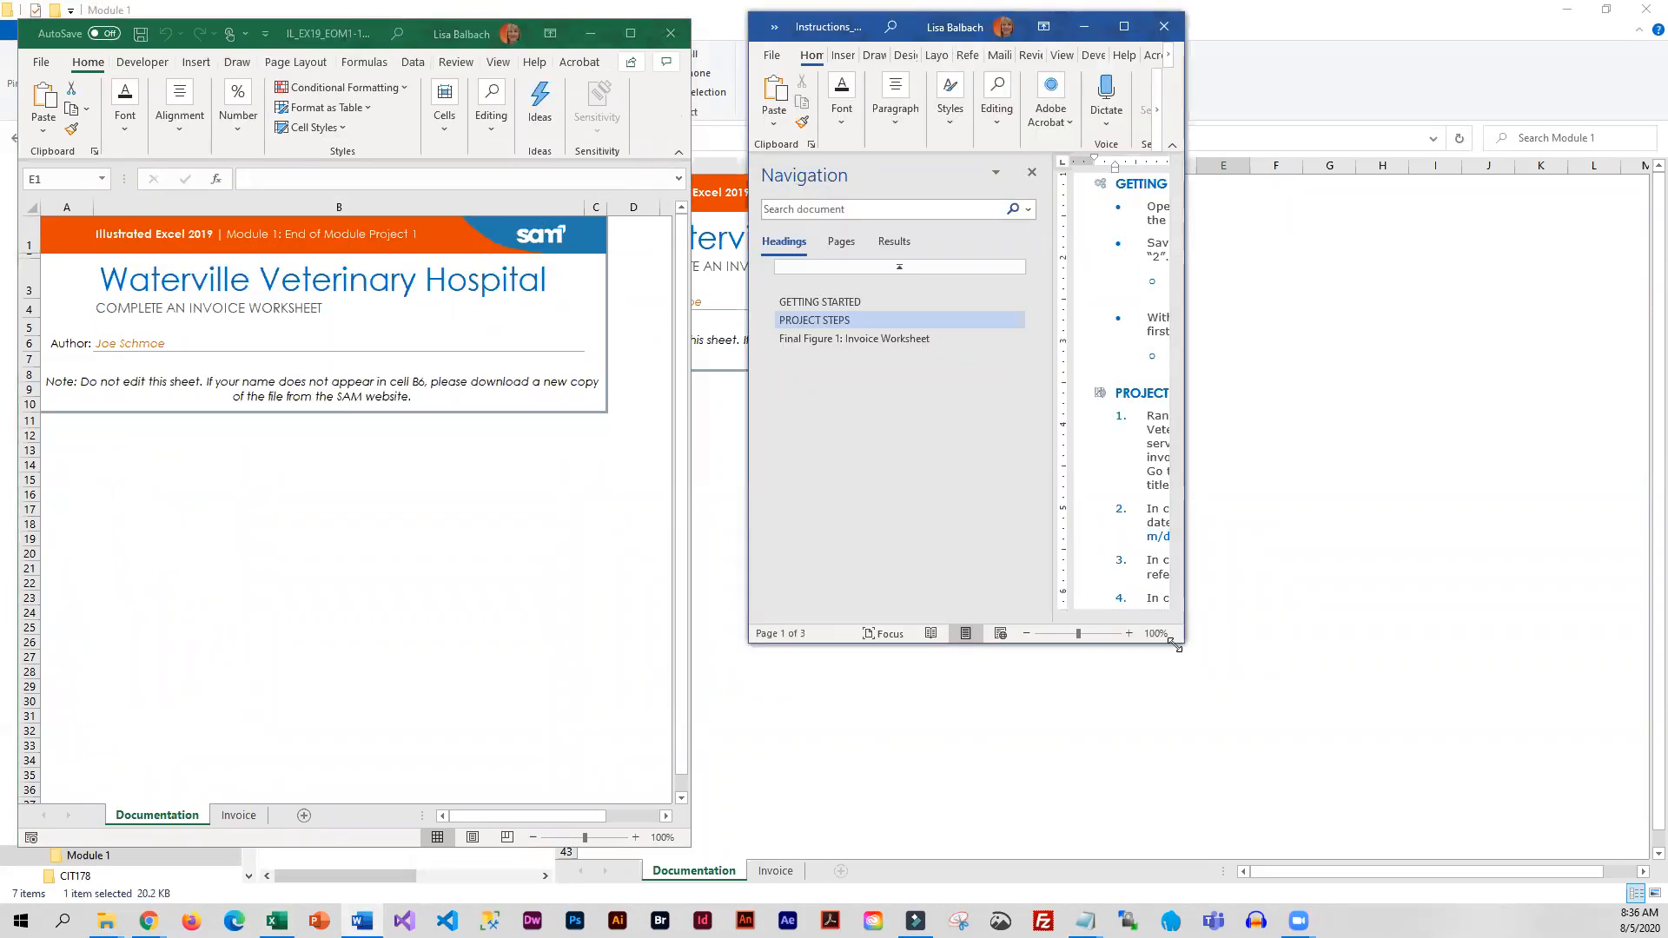
left_click_drag(1176, 645, 1648, 858)
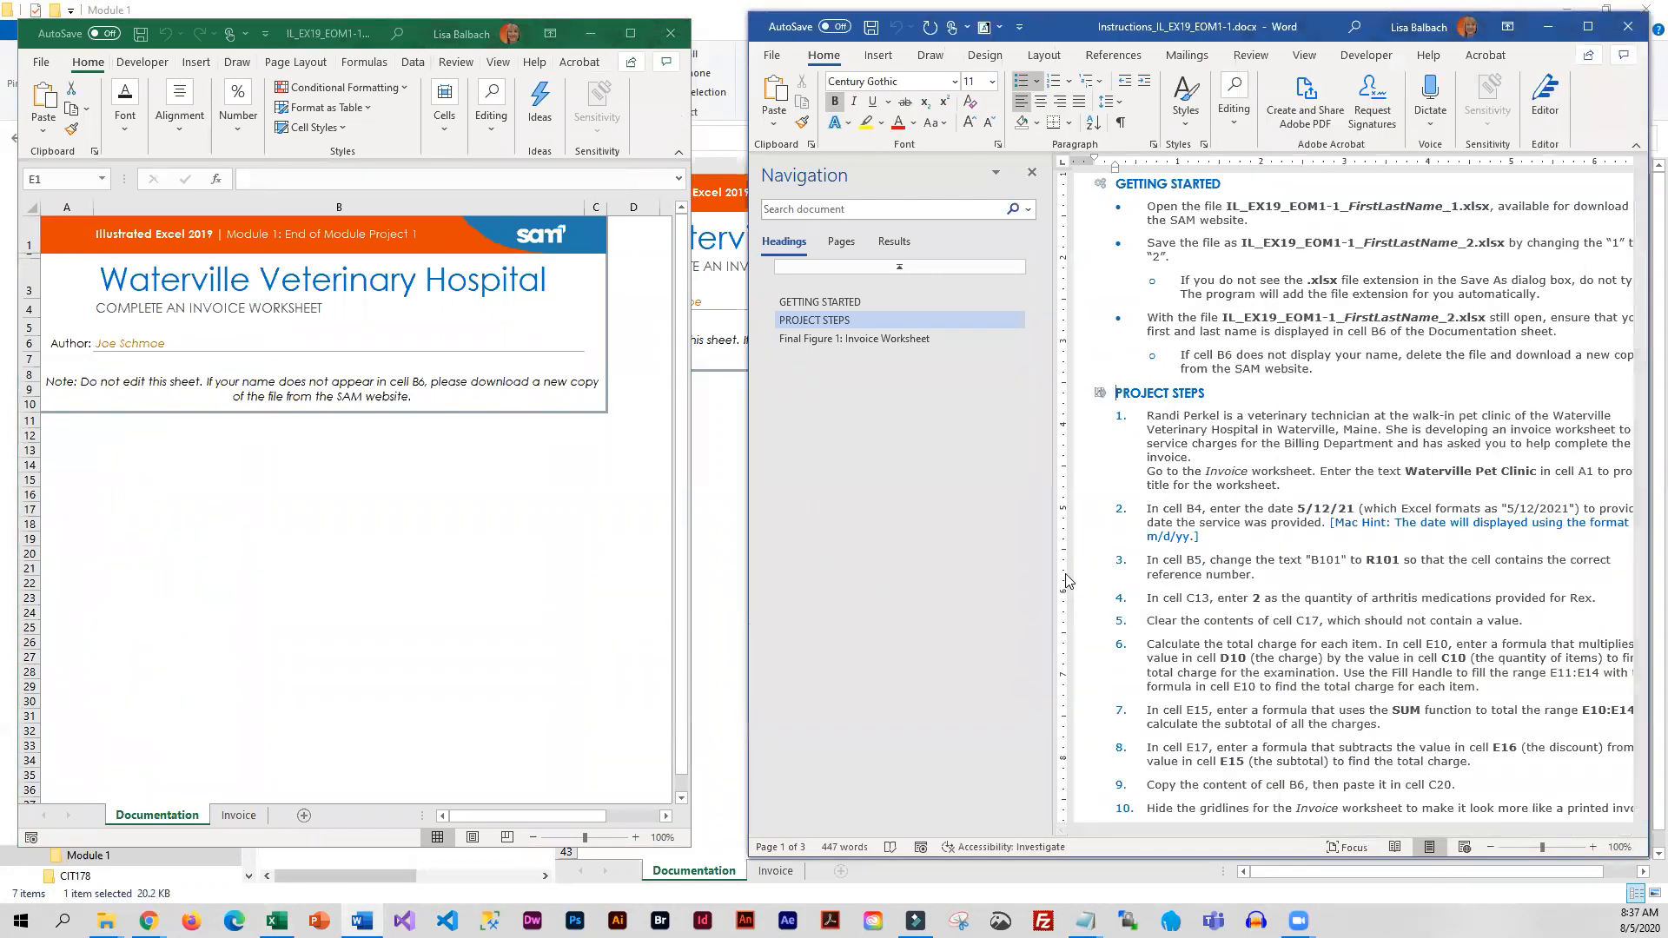
left_click_drag(1043, 576, 878, 573)
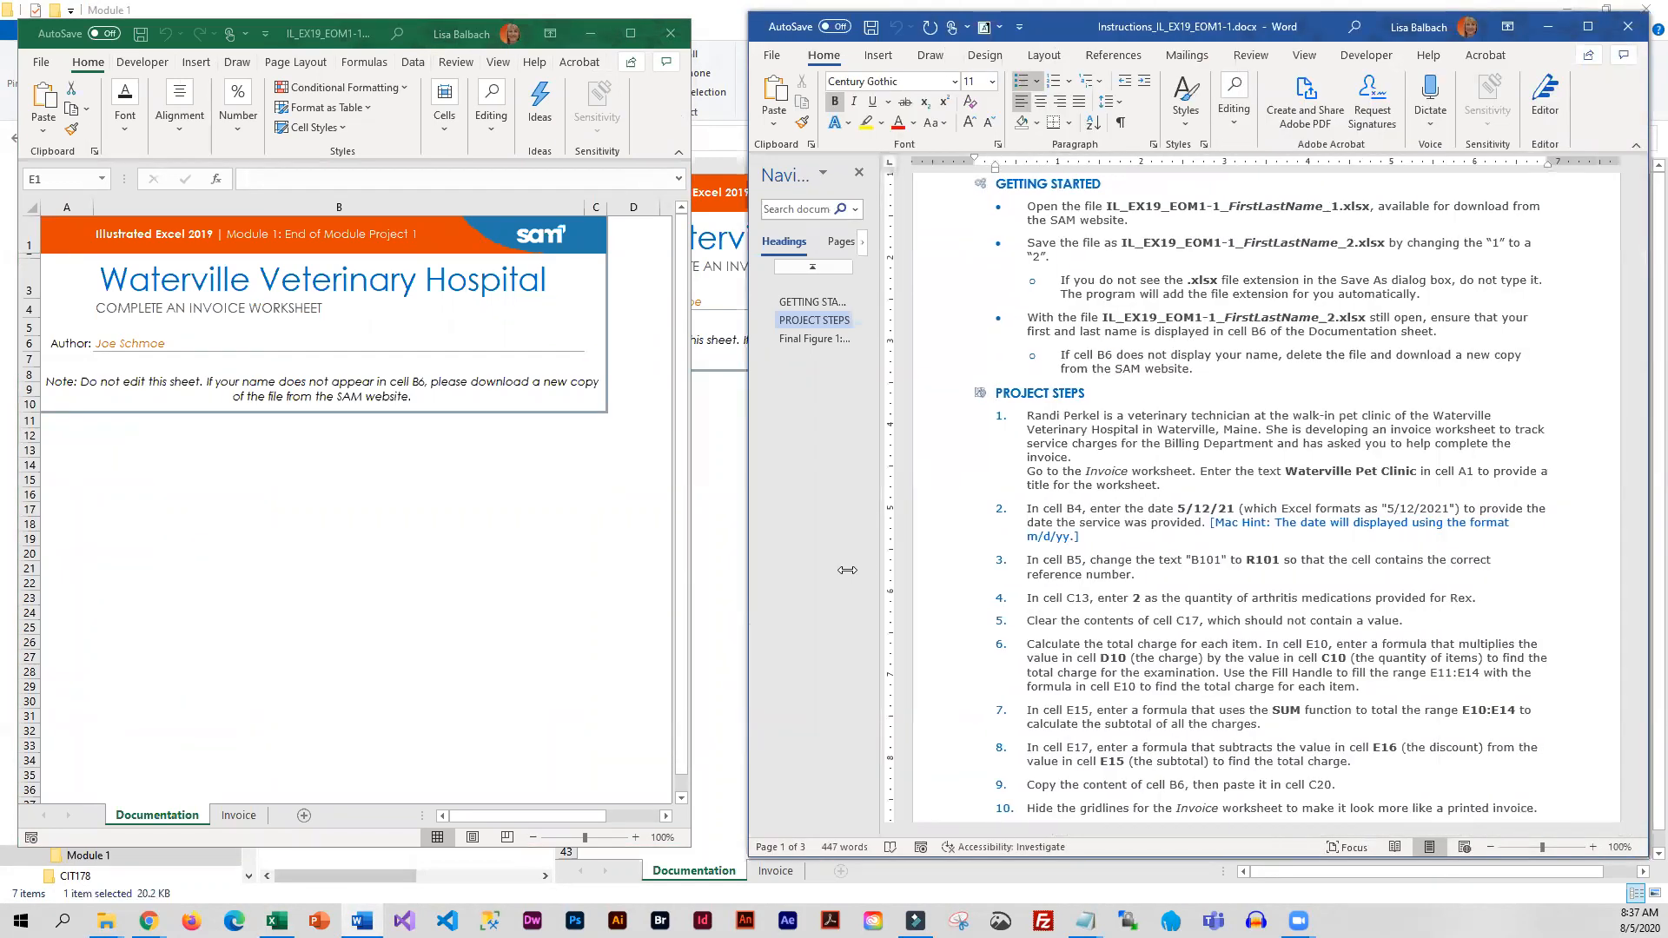
left_click_drag(691, 525, 753, 508)
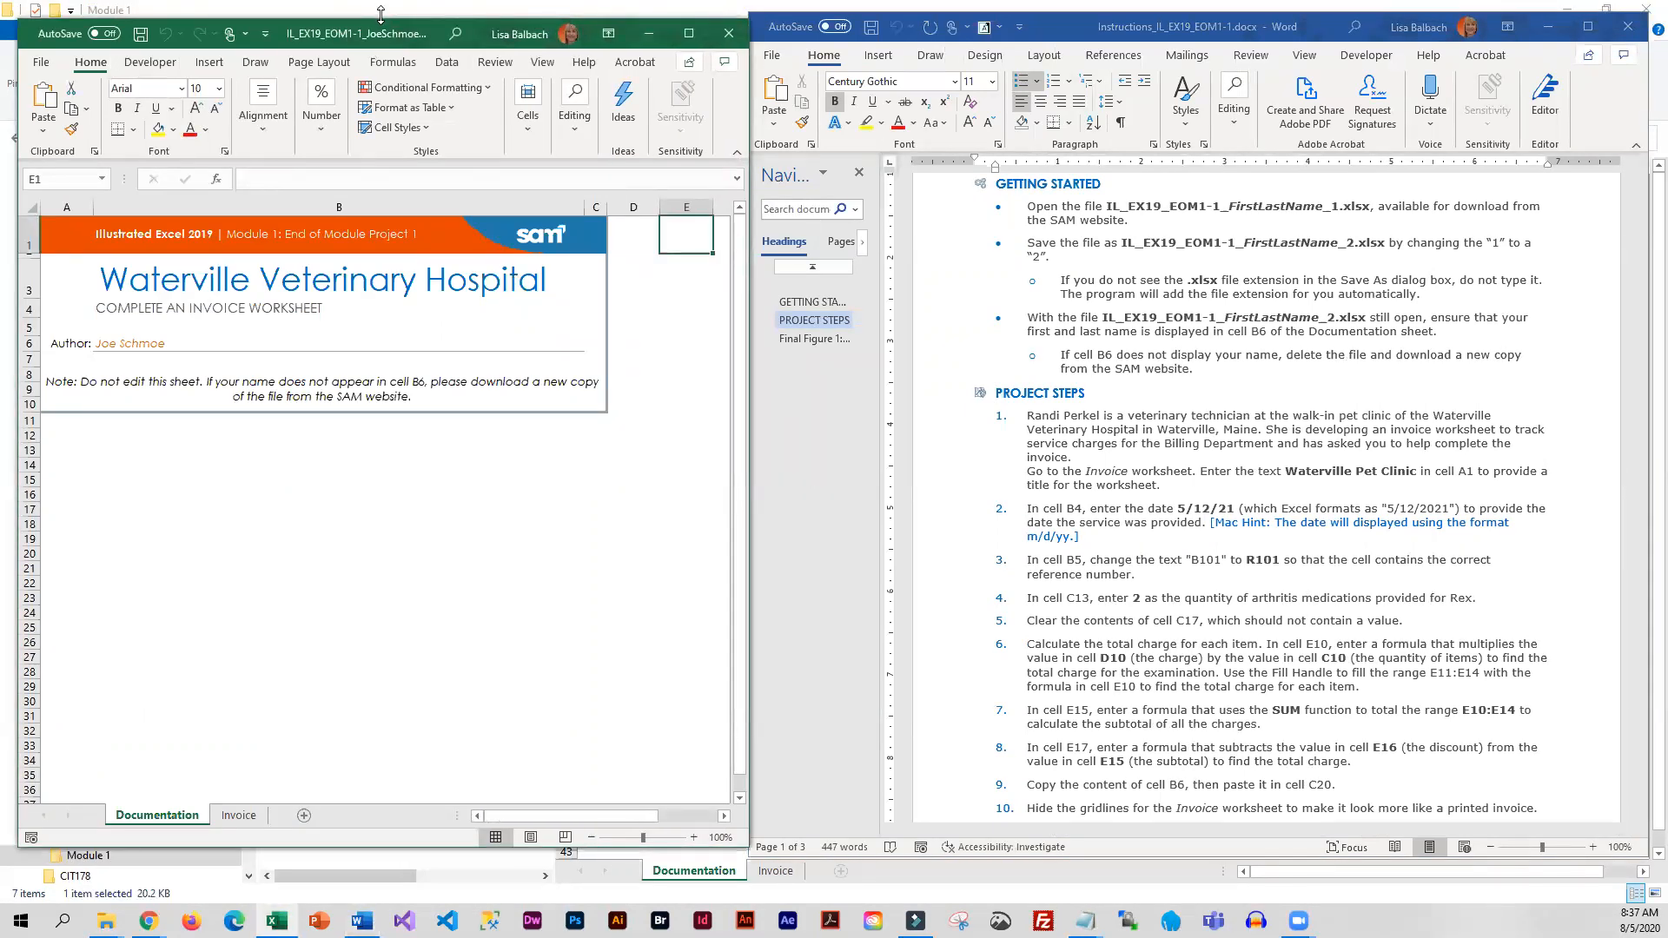
left_click_drag(381, 14, 381, 2)
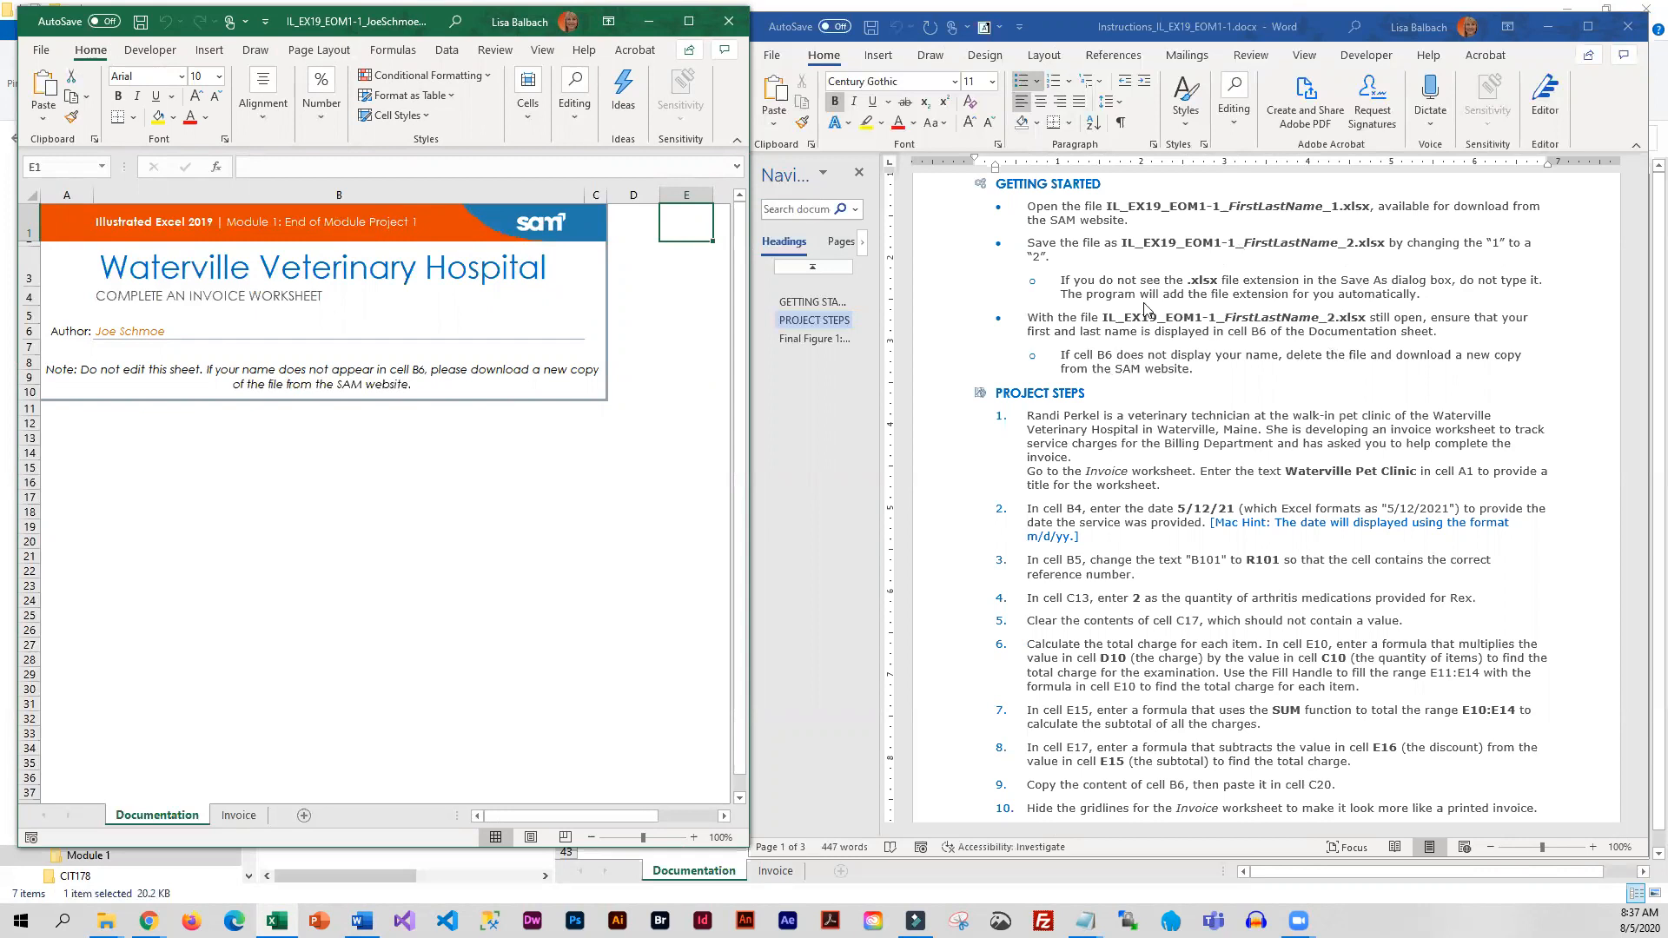
Save the workbook as a copy in the Module 1 folder, changing the final "1" of its file name to "2"
left_click(42, 57)
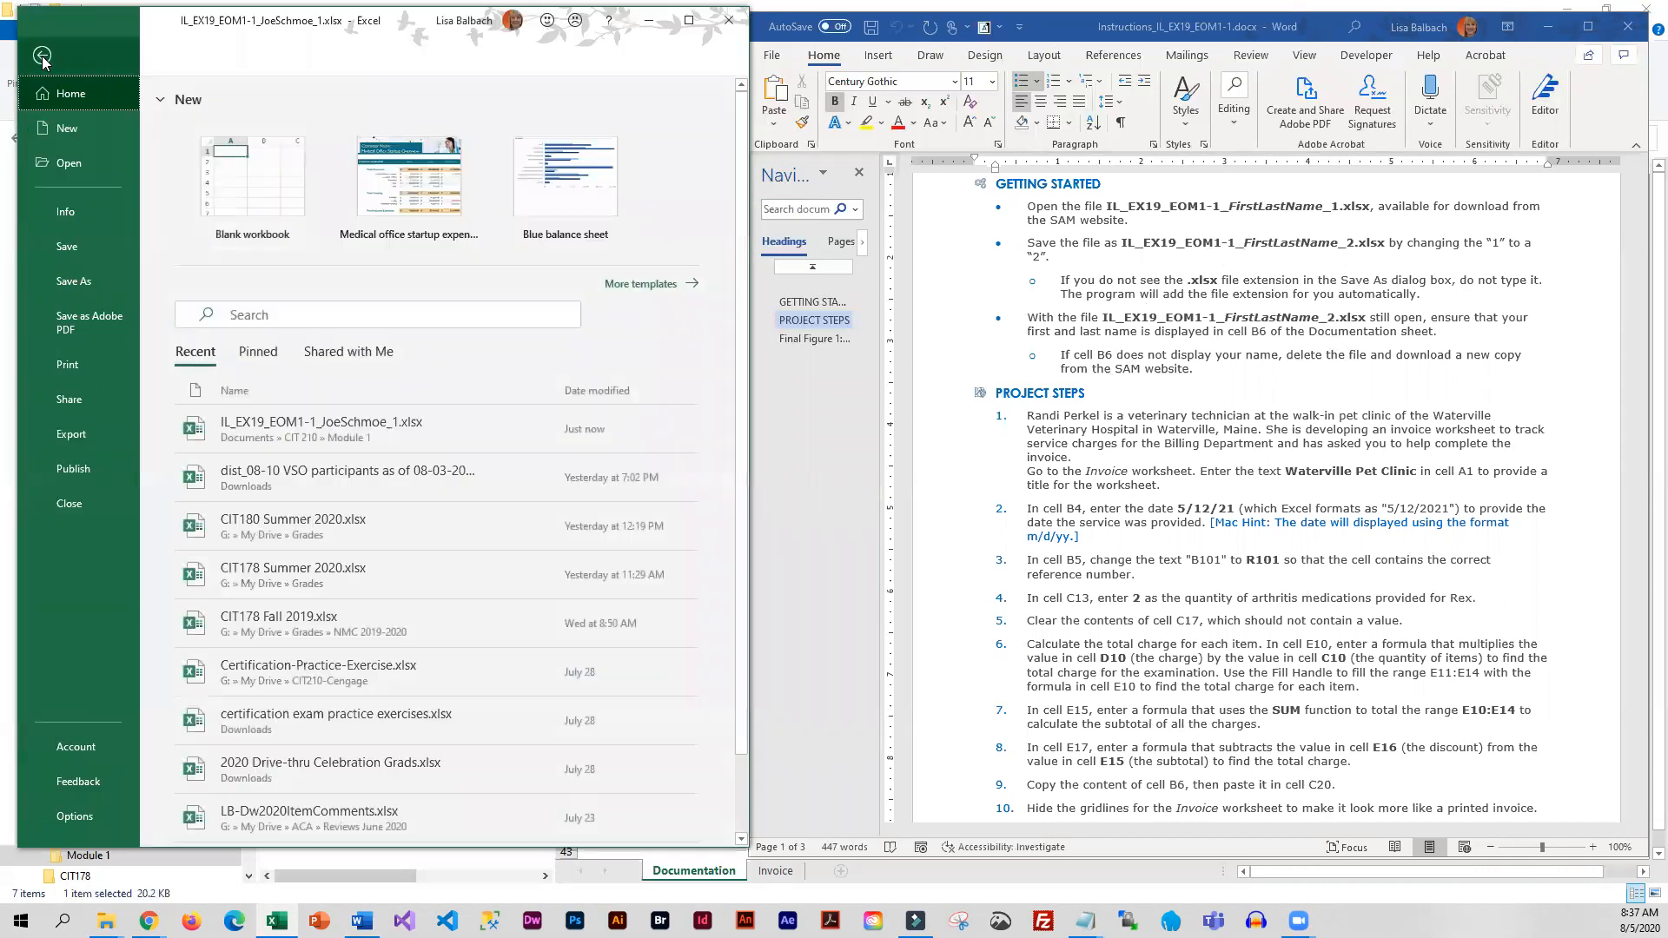
left_click(74, 281)
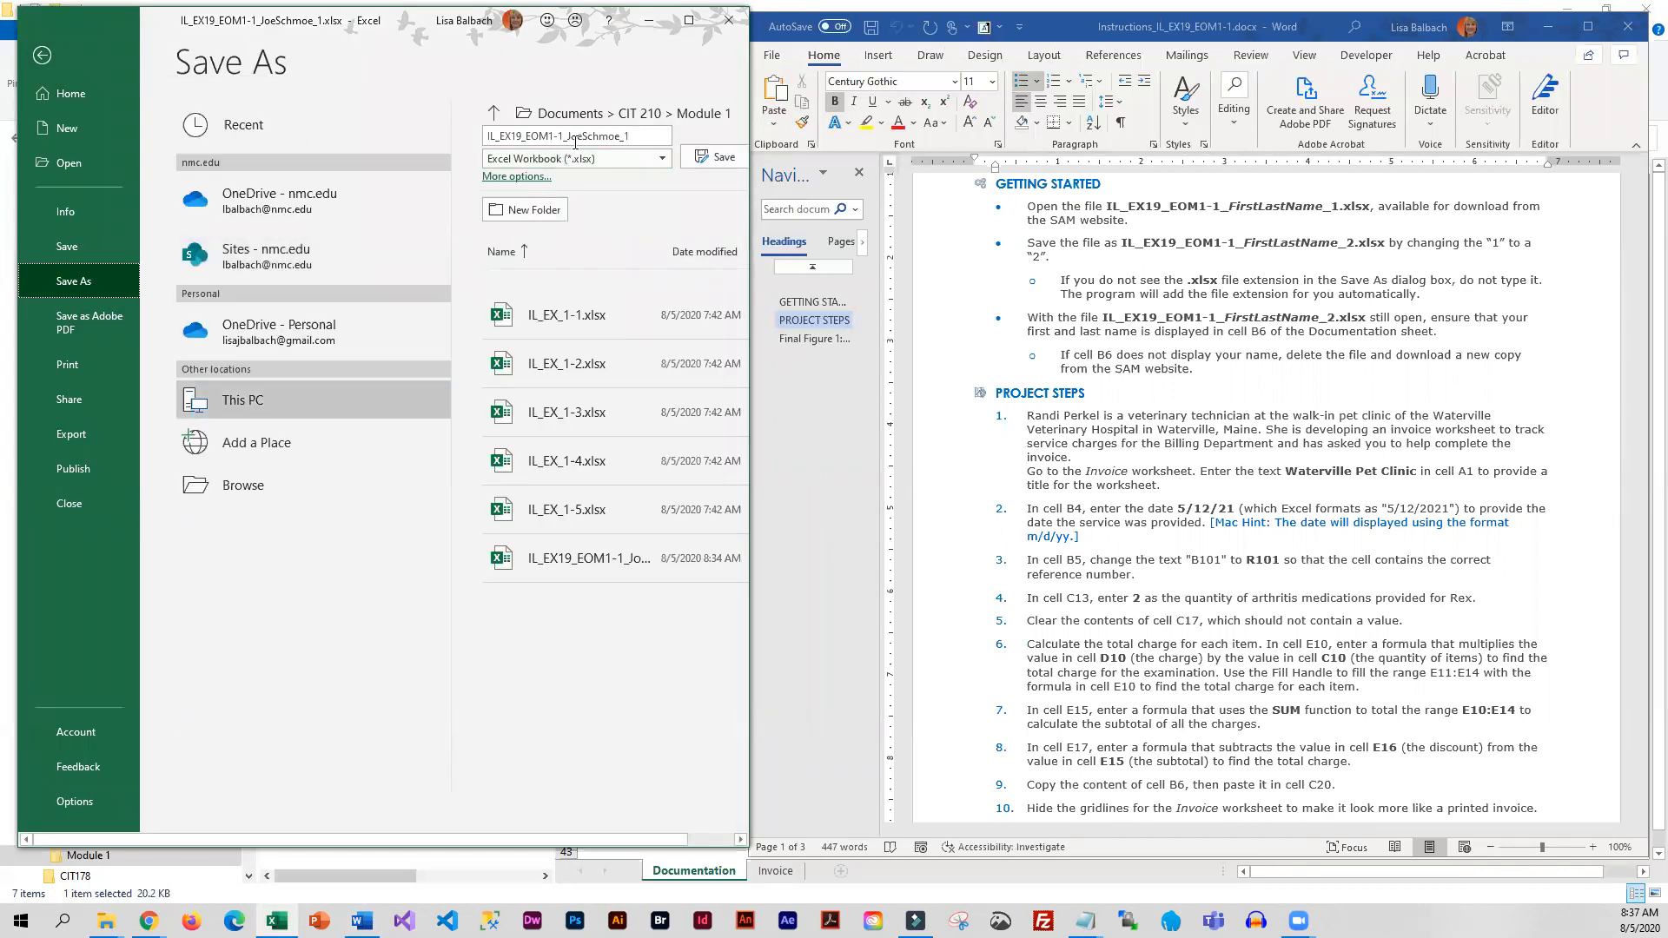
left_click(631, 138)
left_click(647, 137)
type("2")
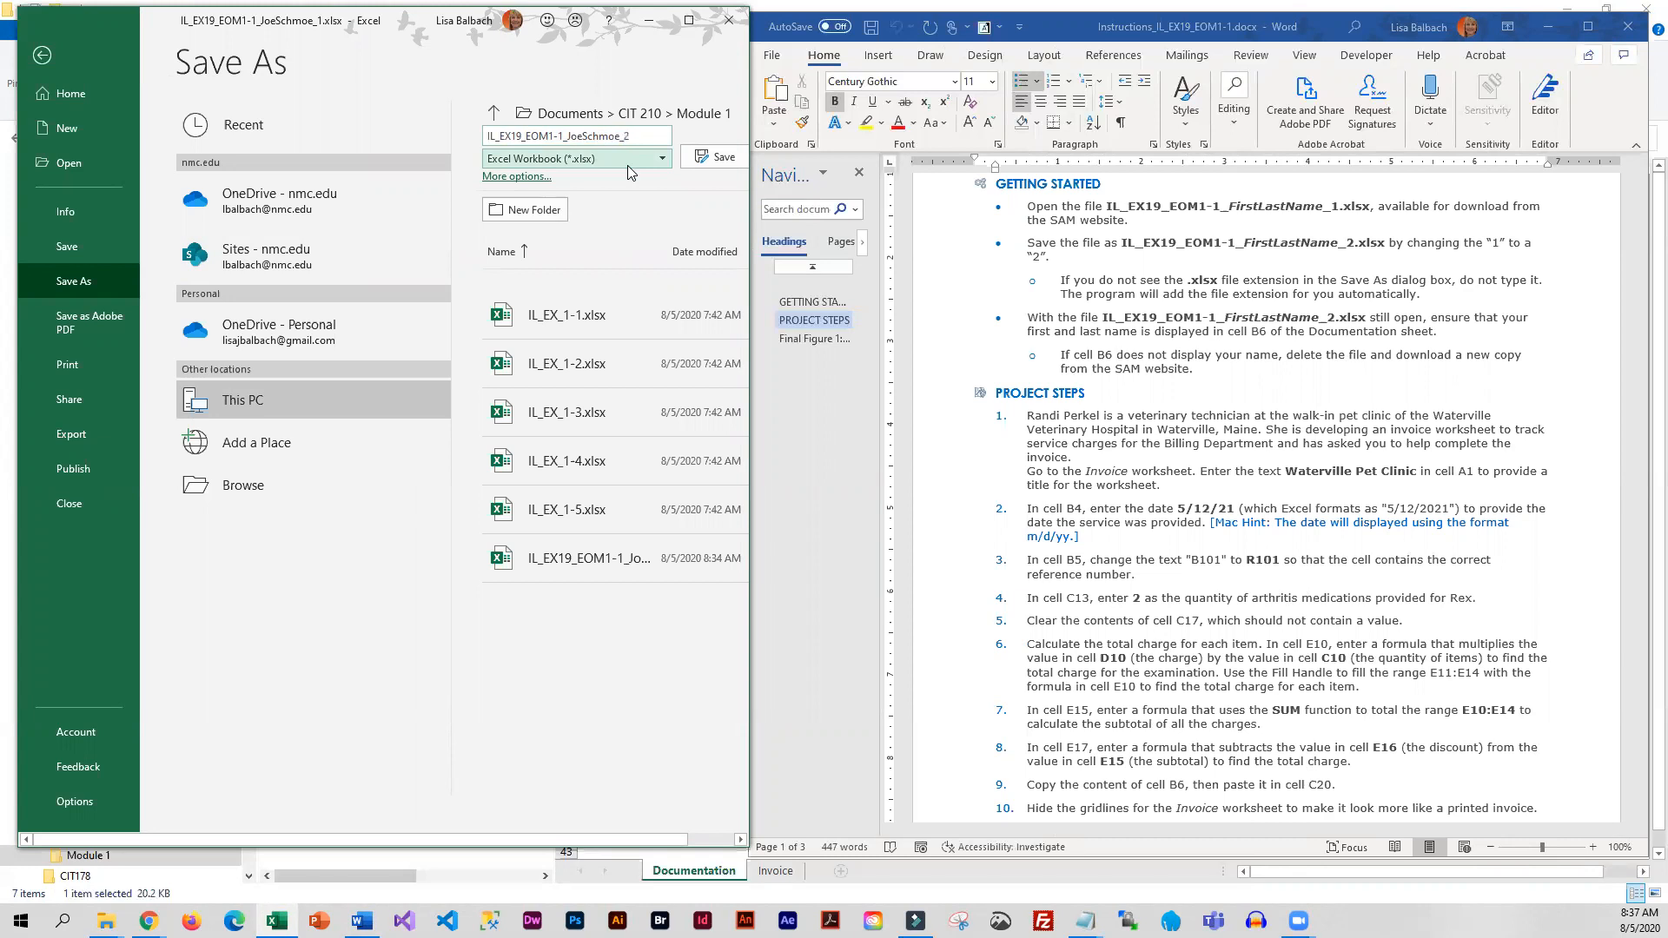
left_click(712, 158)
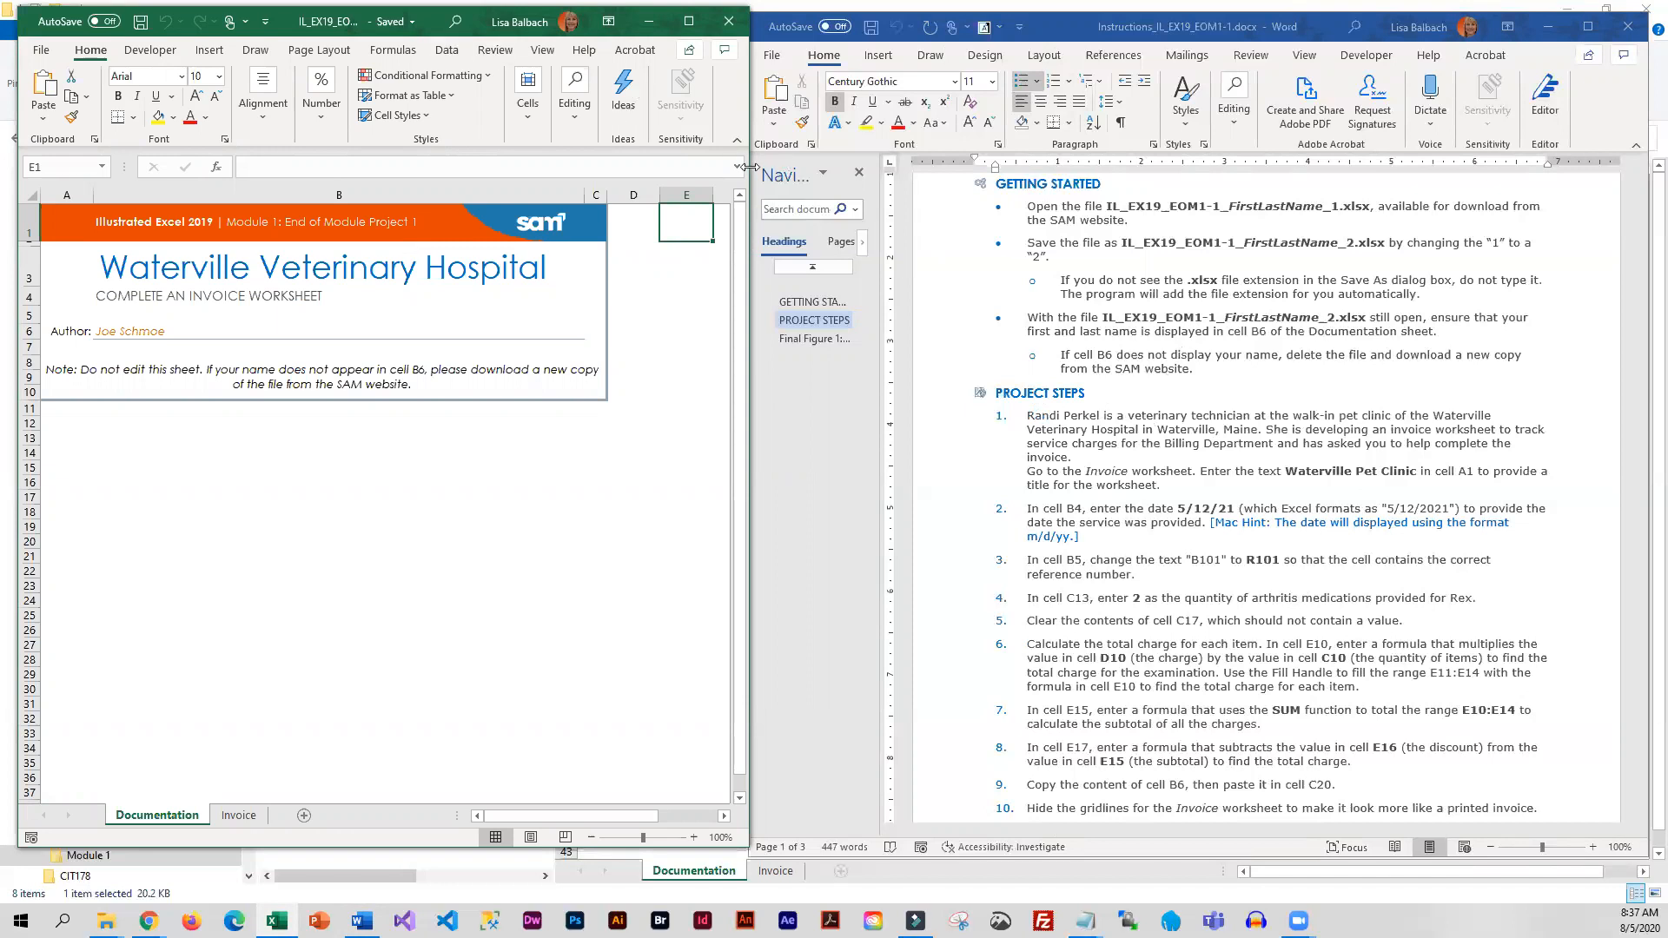
Check the saved workbook's full file name and the author name in cell B6 of the Documentation sheet
left_click_drag(749, 166, 1327, 166)
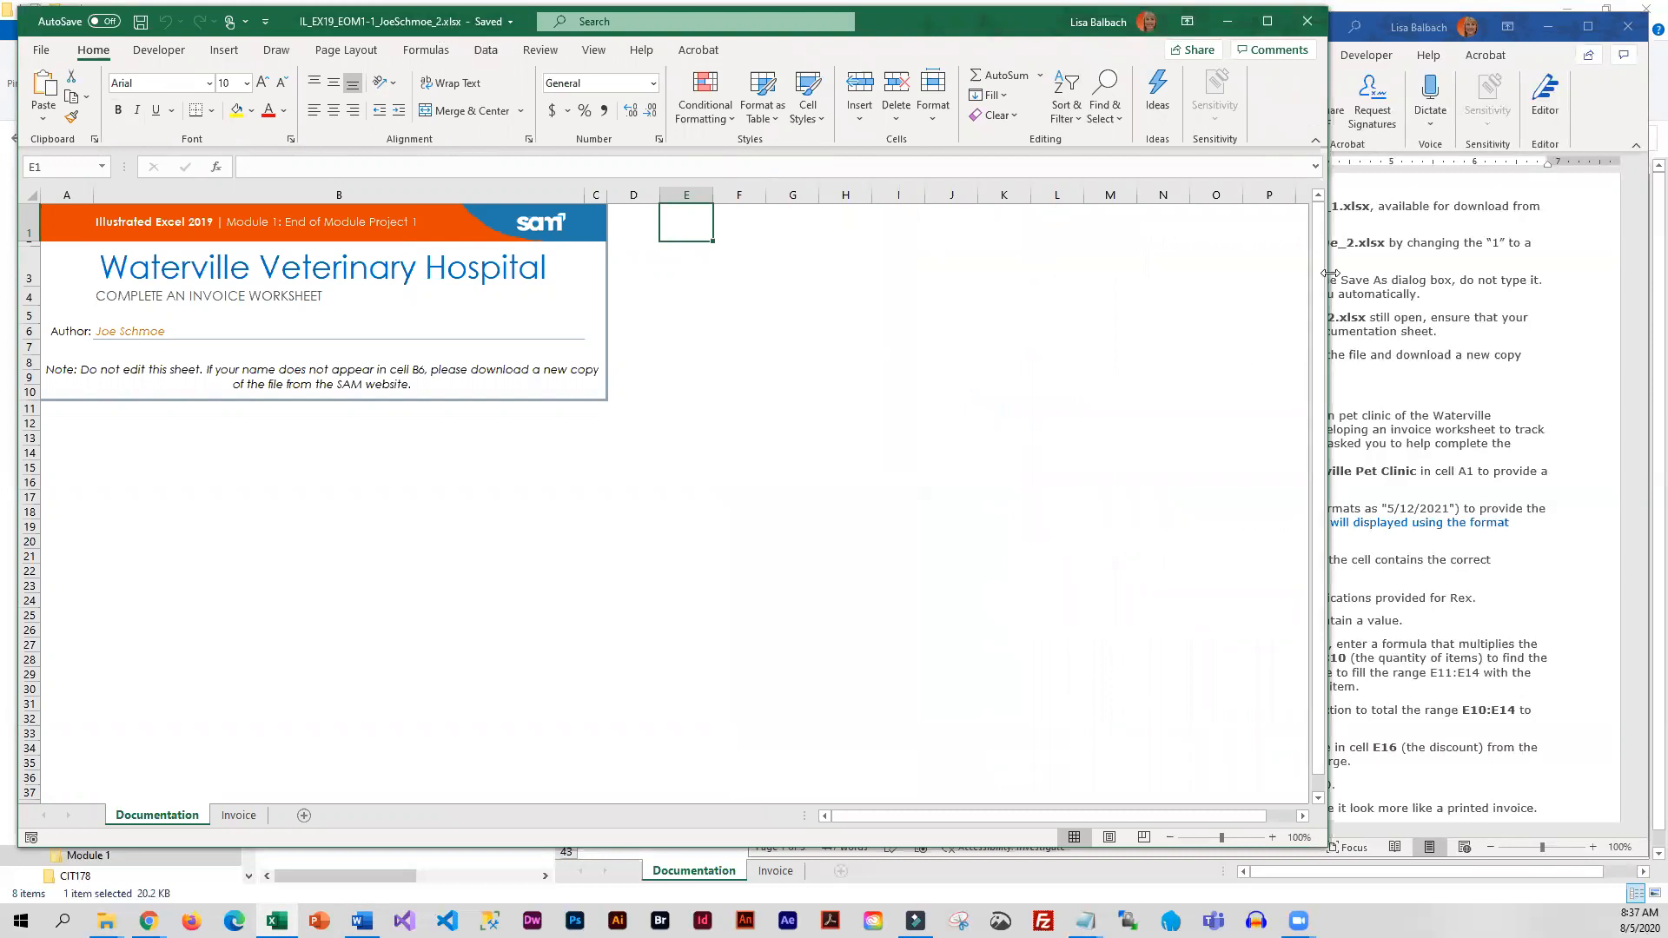
left_click_drag(1330, 274, 748, 274)
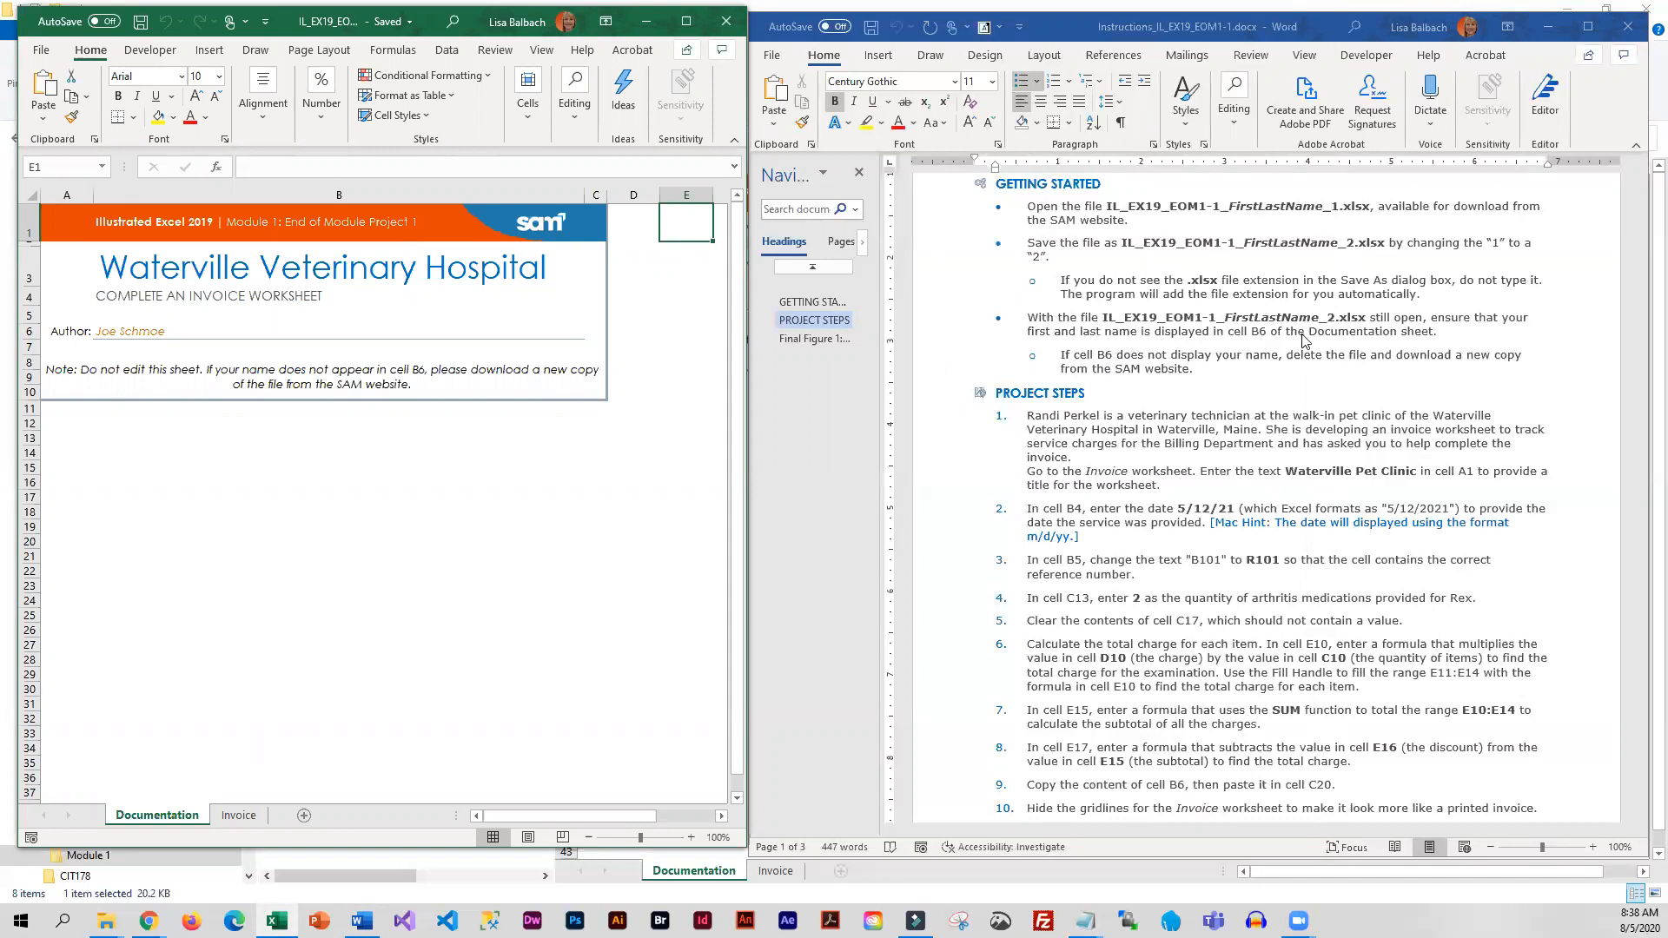
left_click(132, 339)
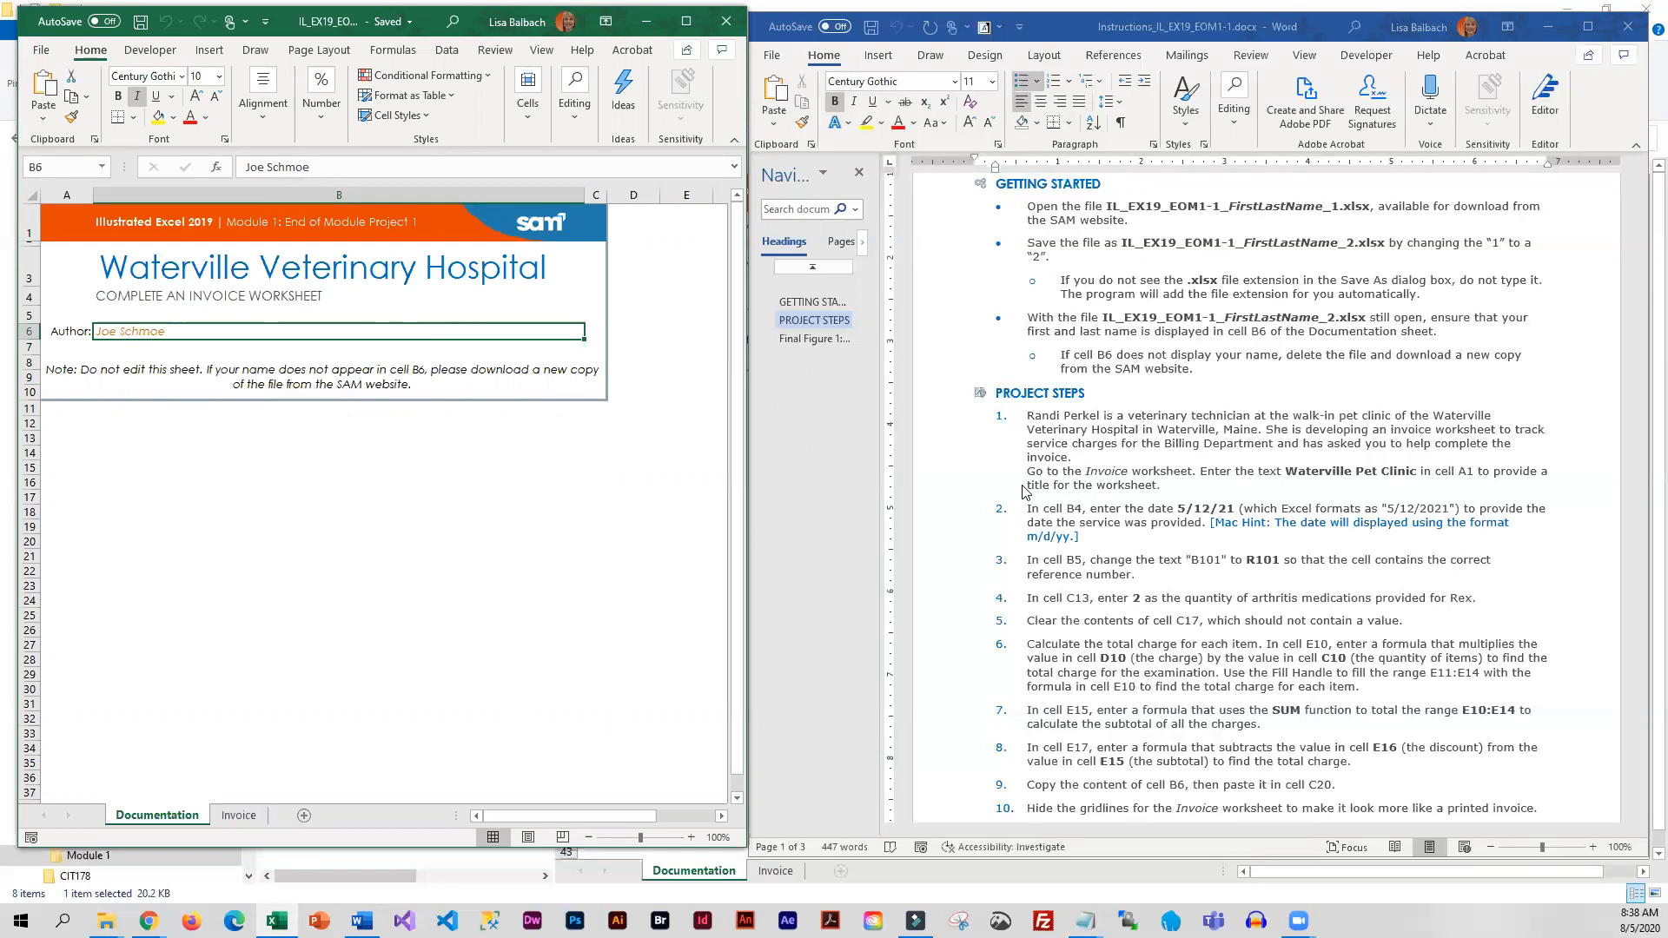
Follow the first project step in the instructions by switching the workbook to the Invoice worksheet
scroll(1025, 492, "down", 2)
scroll(1025, 493, "down", 1)
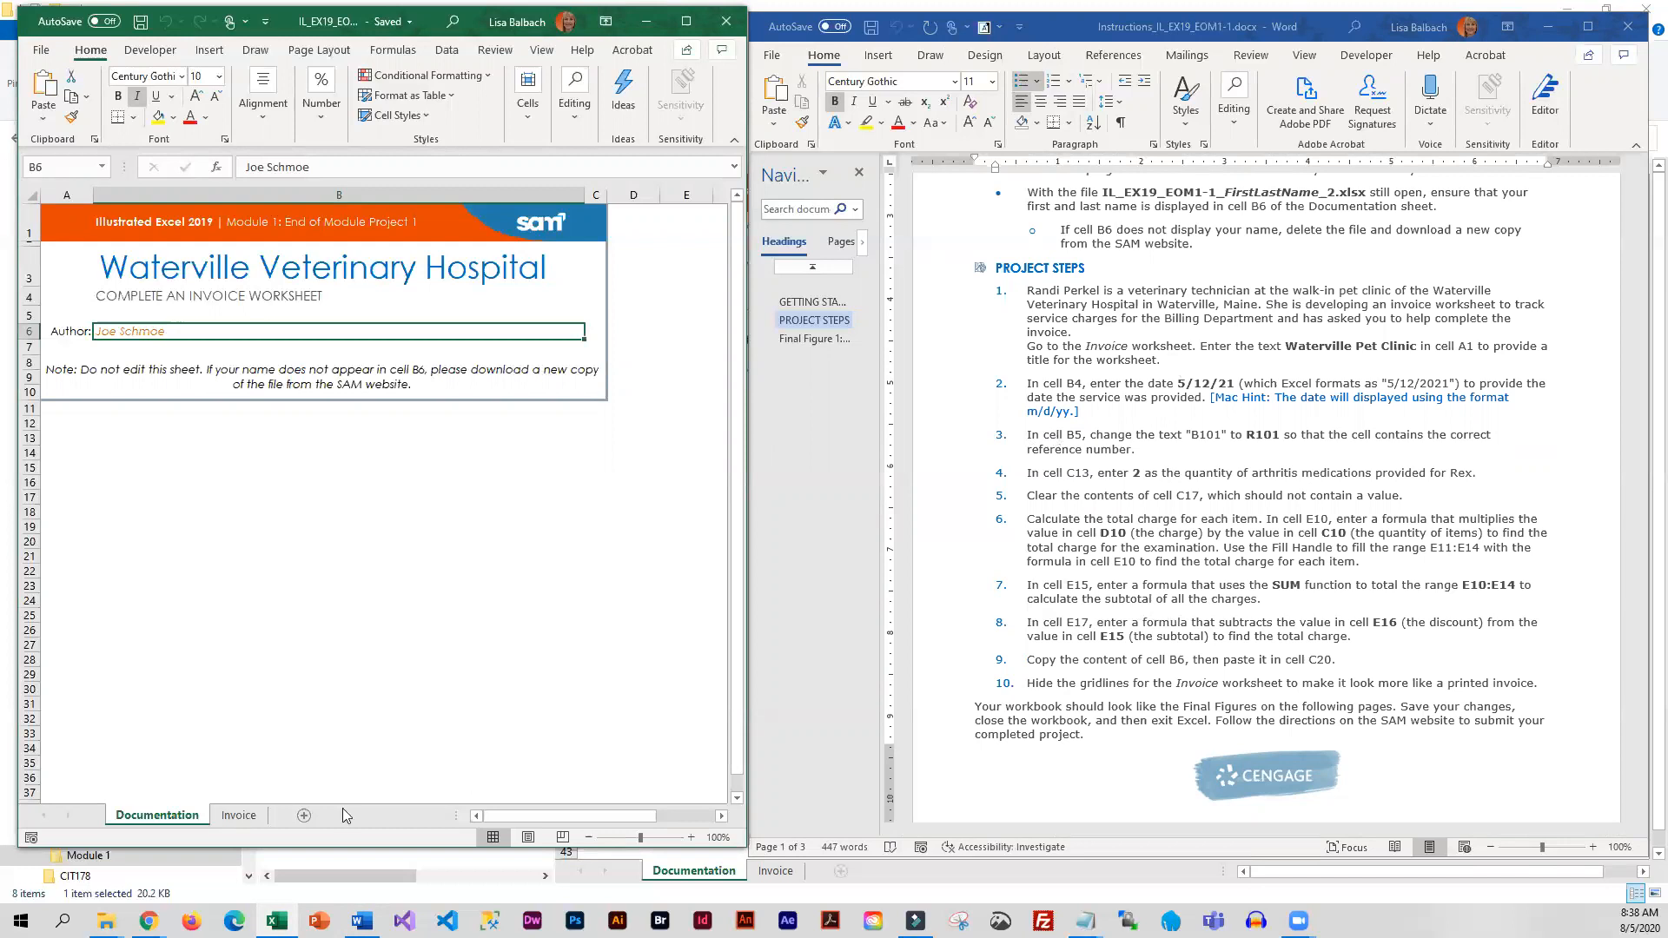
left_click(240, 816)
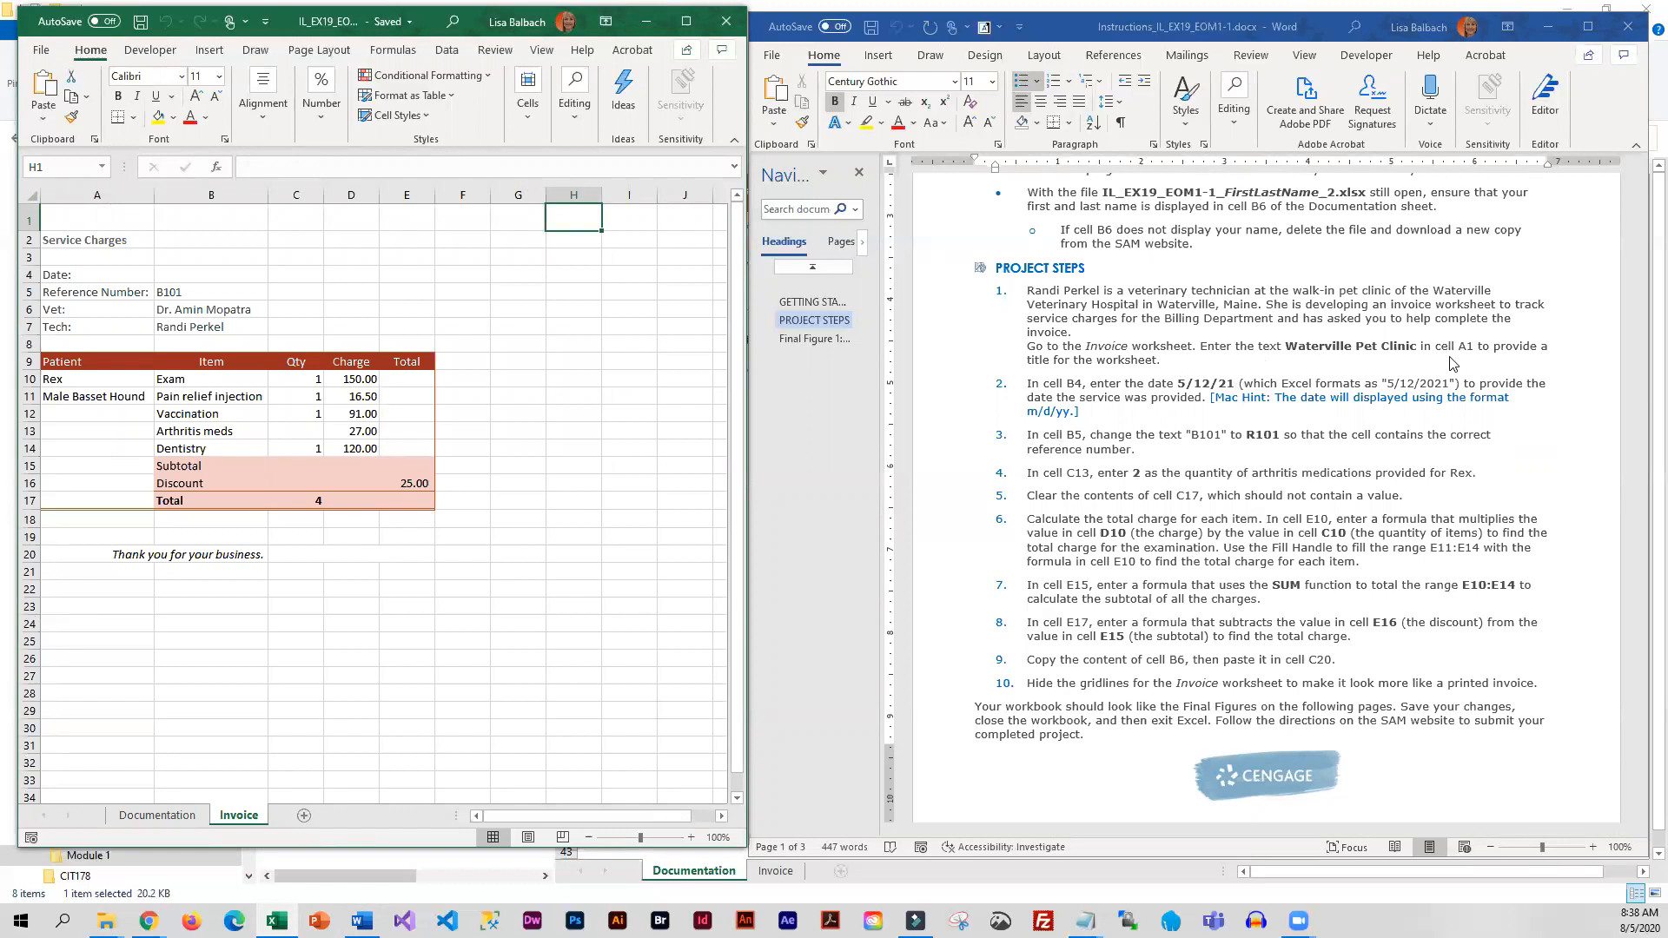
Copy the title text "Waterville Pet Clinic" from the first project step in the instructions into cell A1 of the Invoice worksheet
left_click(1289, 356)
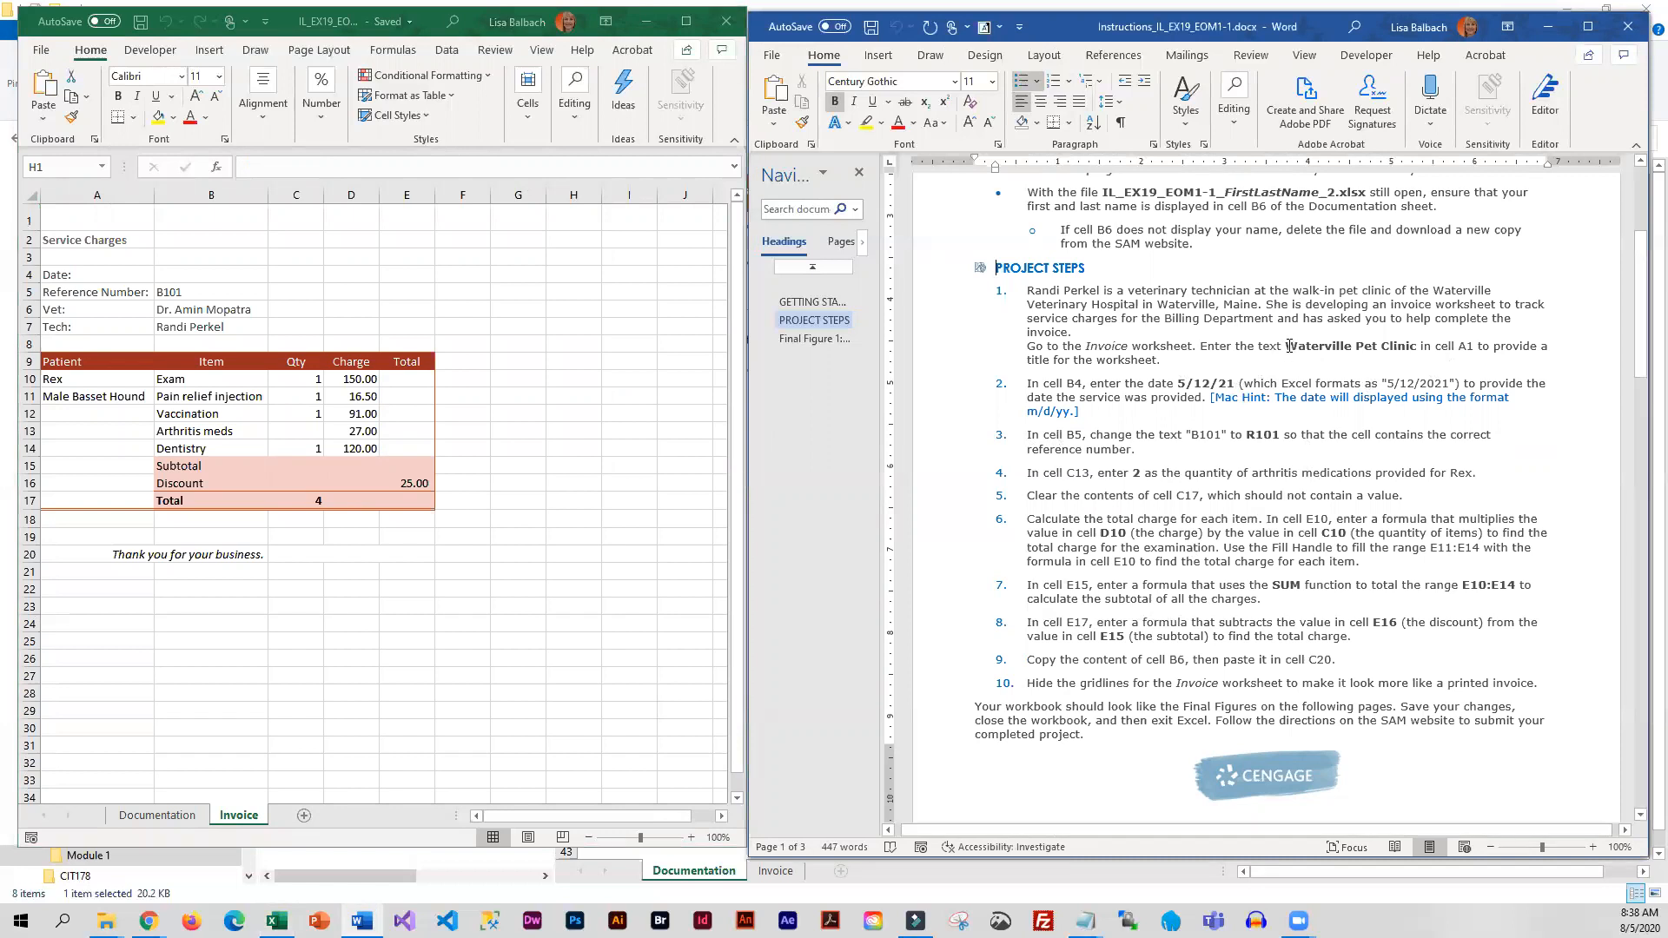
left_click_drag(1289, 346, 1418, 350)
key("ctrl+c")
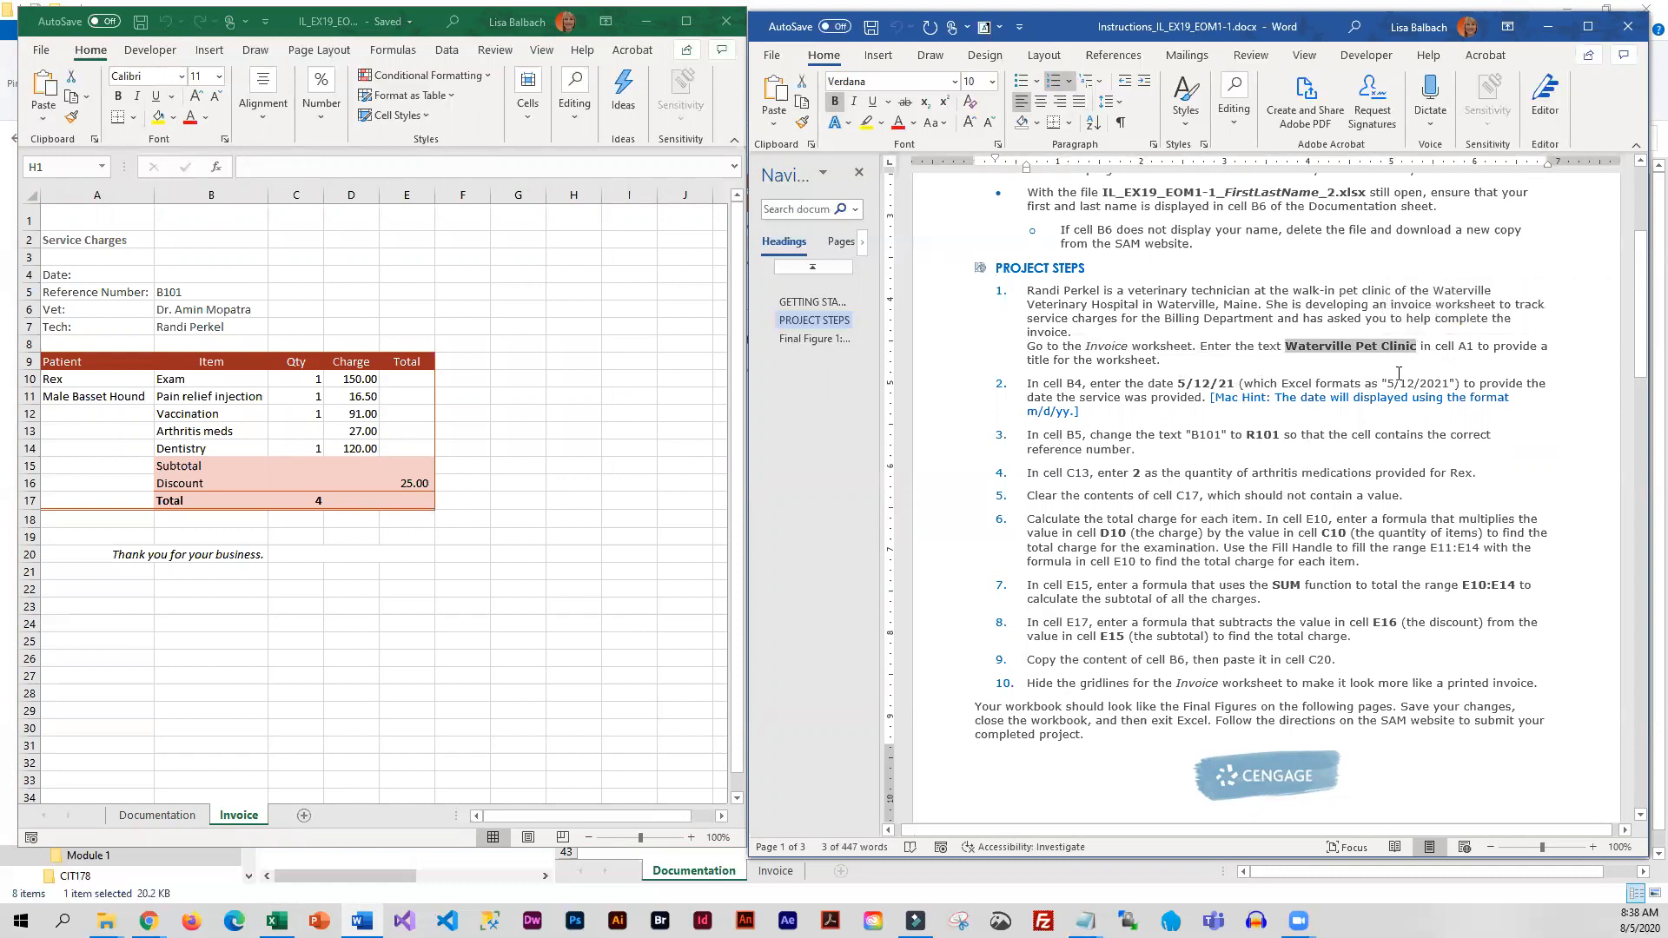
left_click(92, 223)
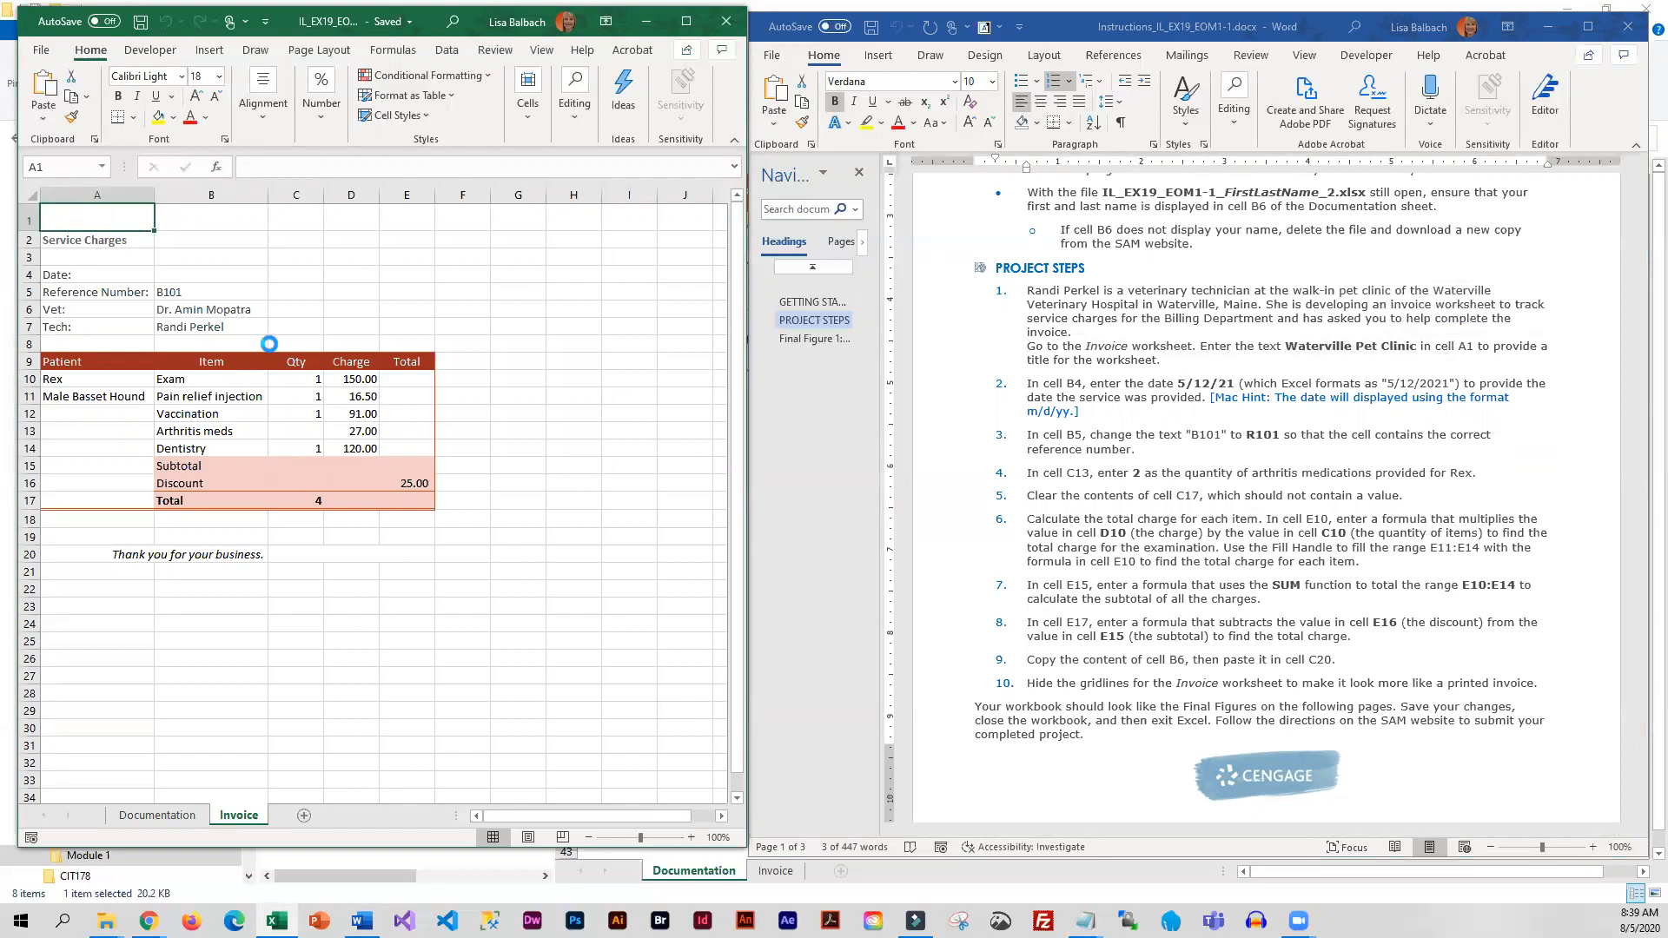
key("ctrl+v")
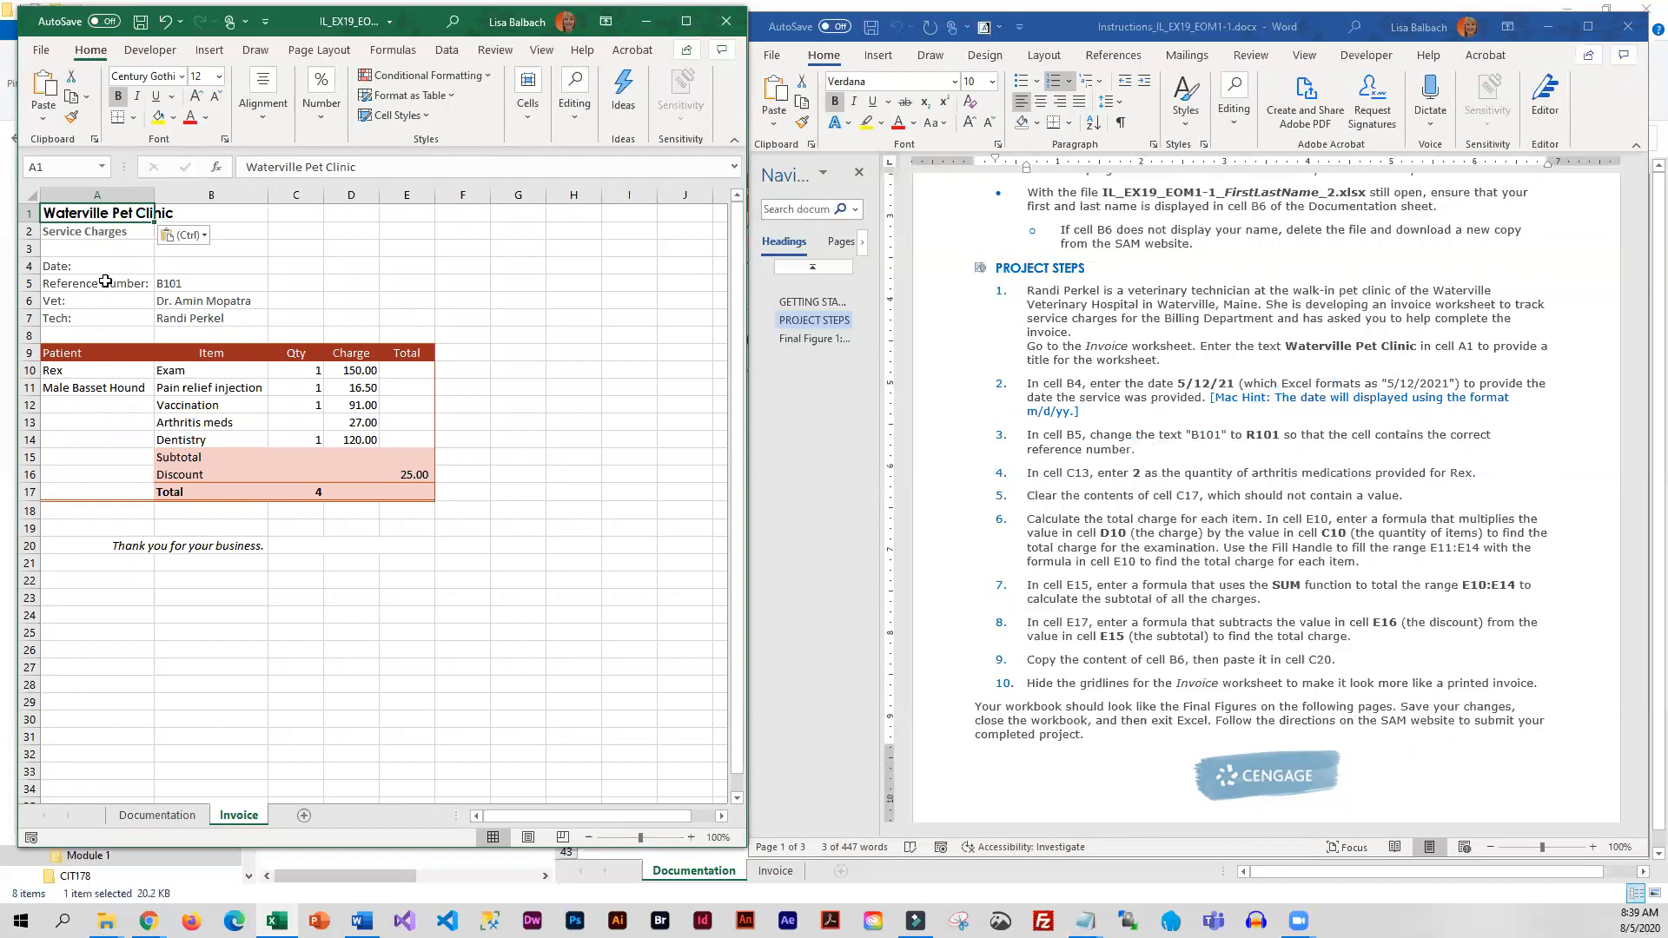
Enter the service date 5/12/2021 in cell B4 of the Invoice worksheet
left_click(223, 264)
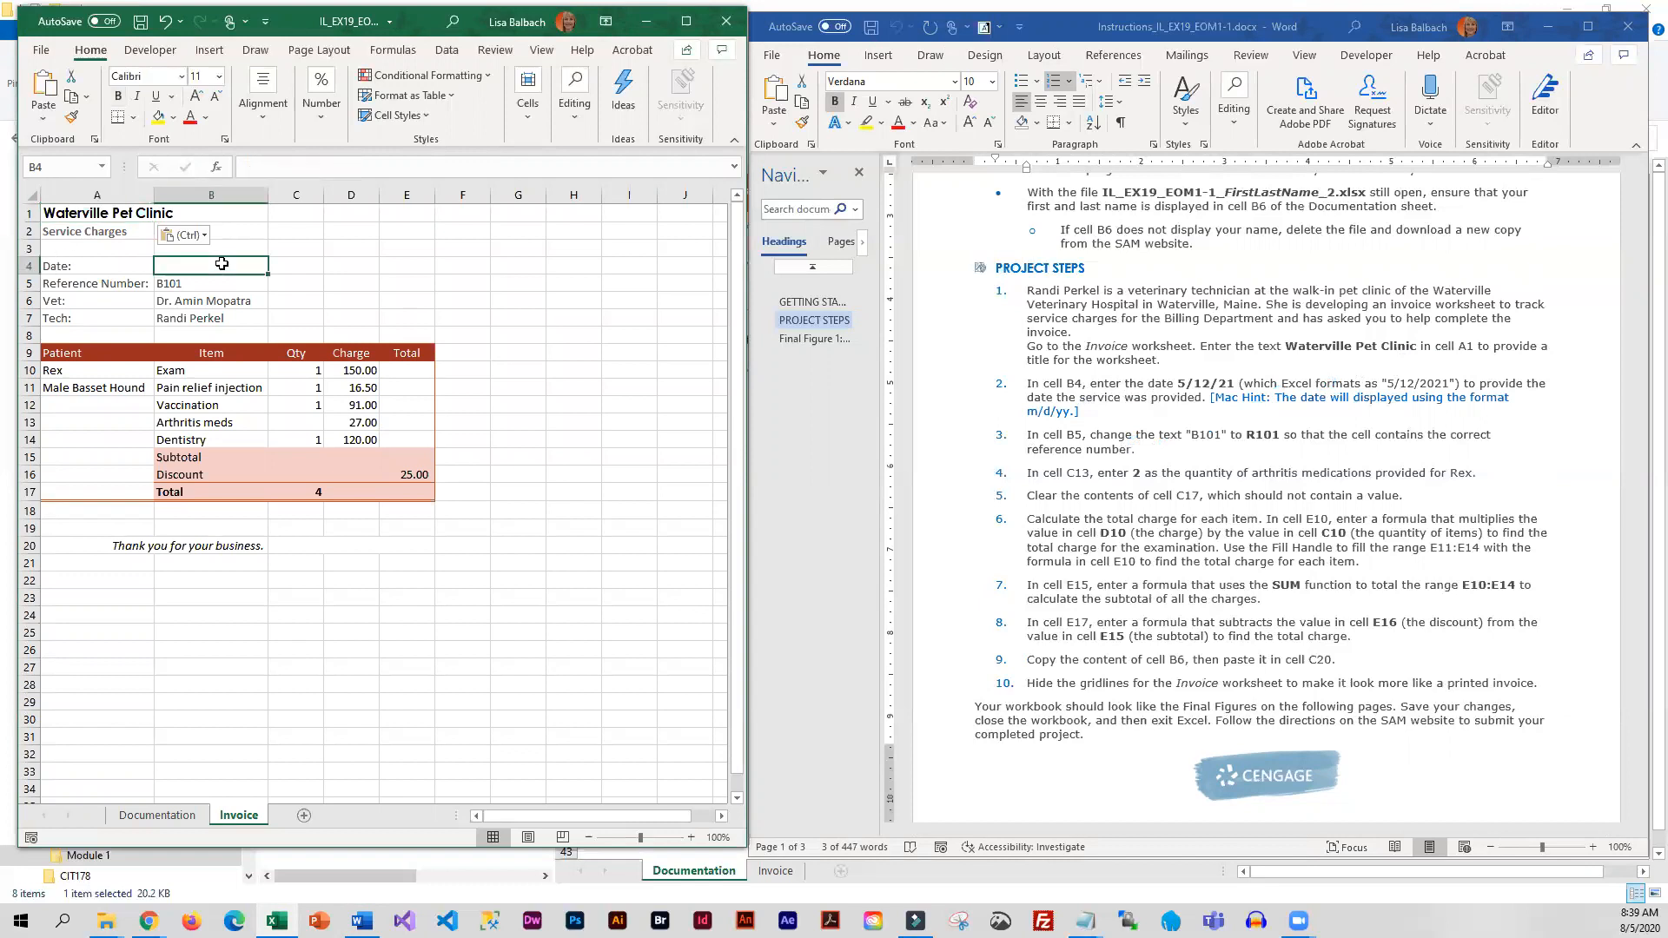
type("5/12")
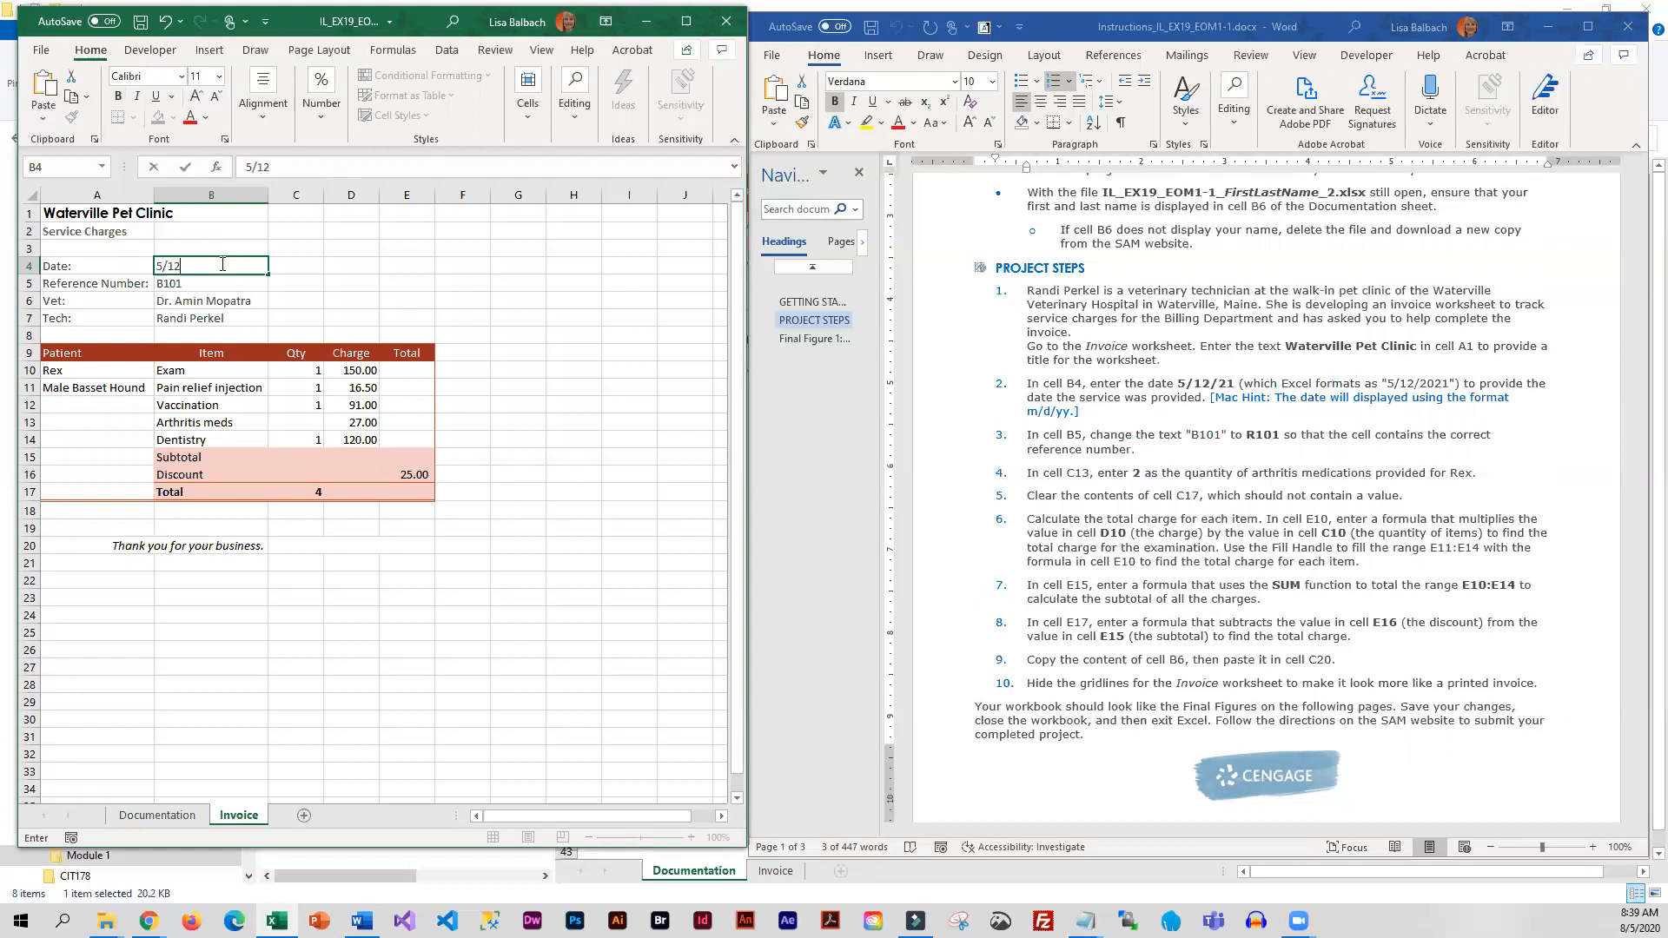
type("/2021")
key("Return")
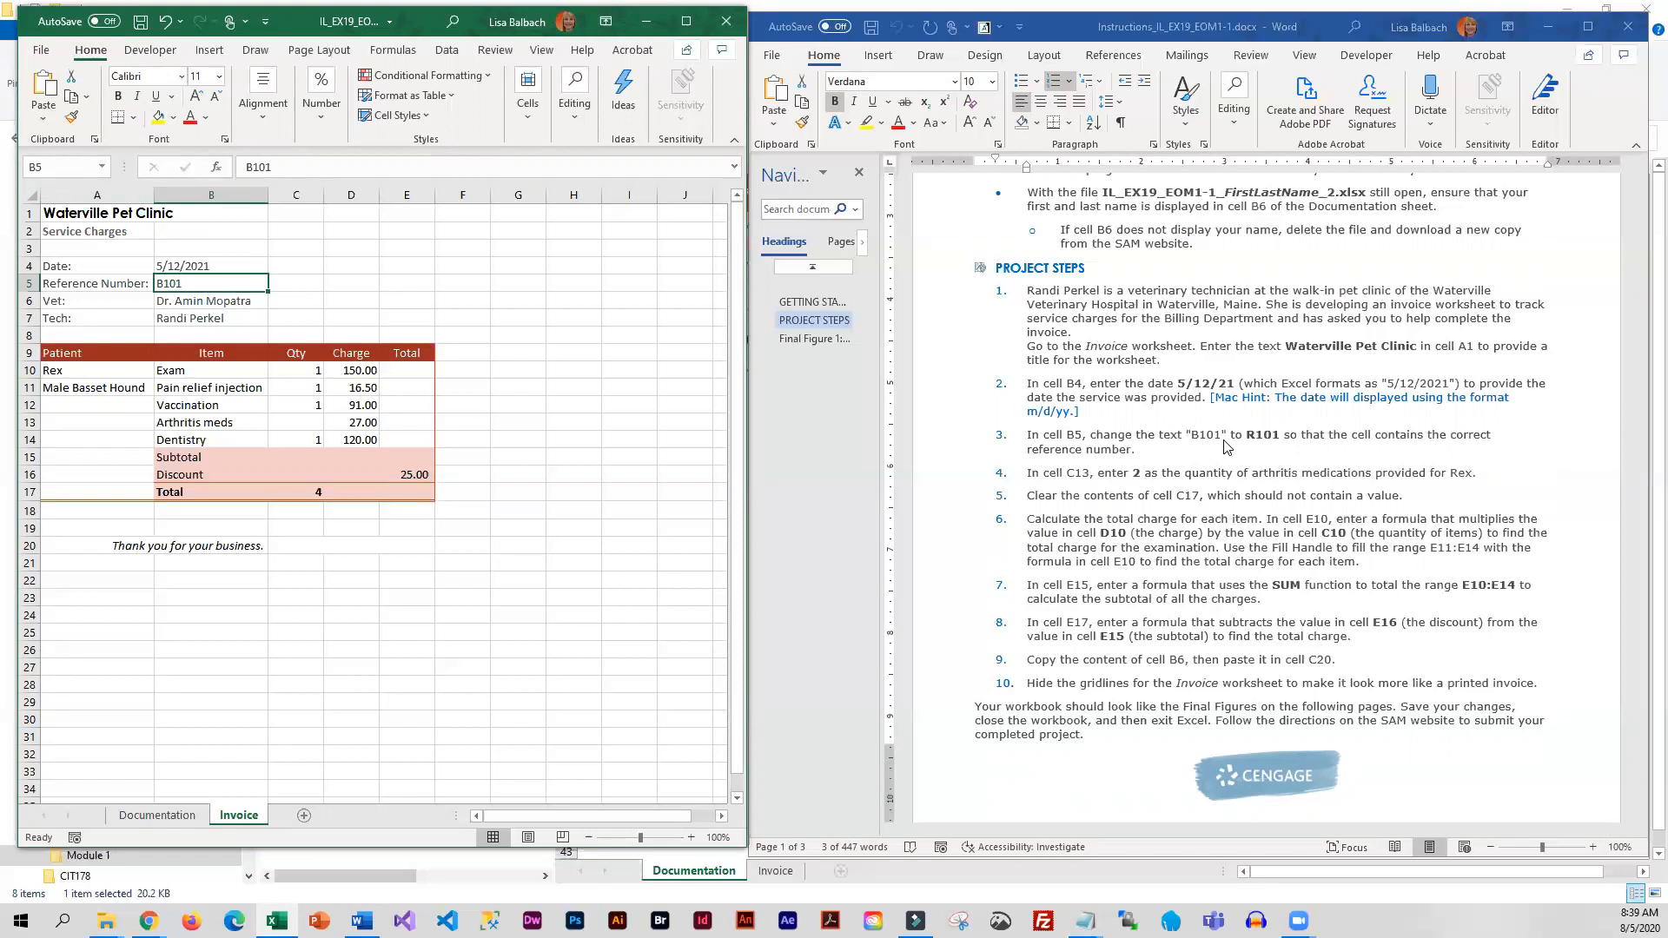
Change the first letter of the reference number in cell B5 so that it reads R101
double_click(164, 286)
left_click_drag(164, 284, 158, 284)
type("R")
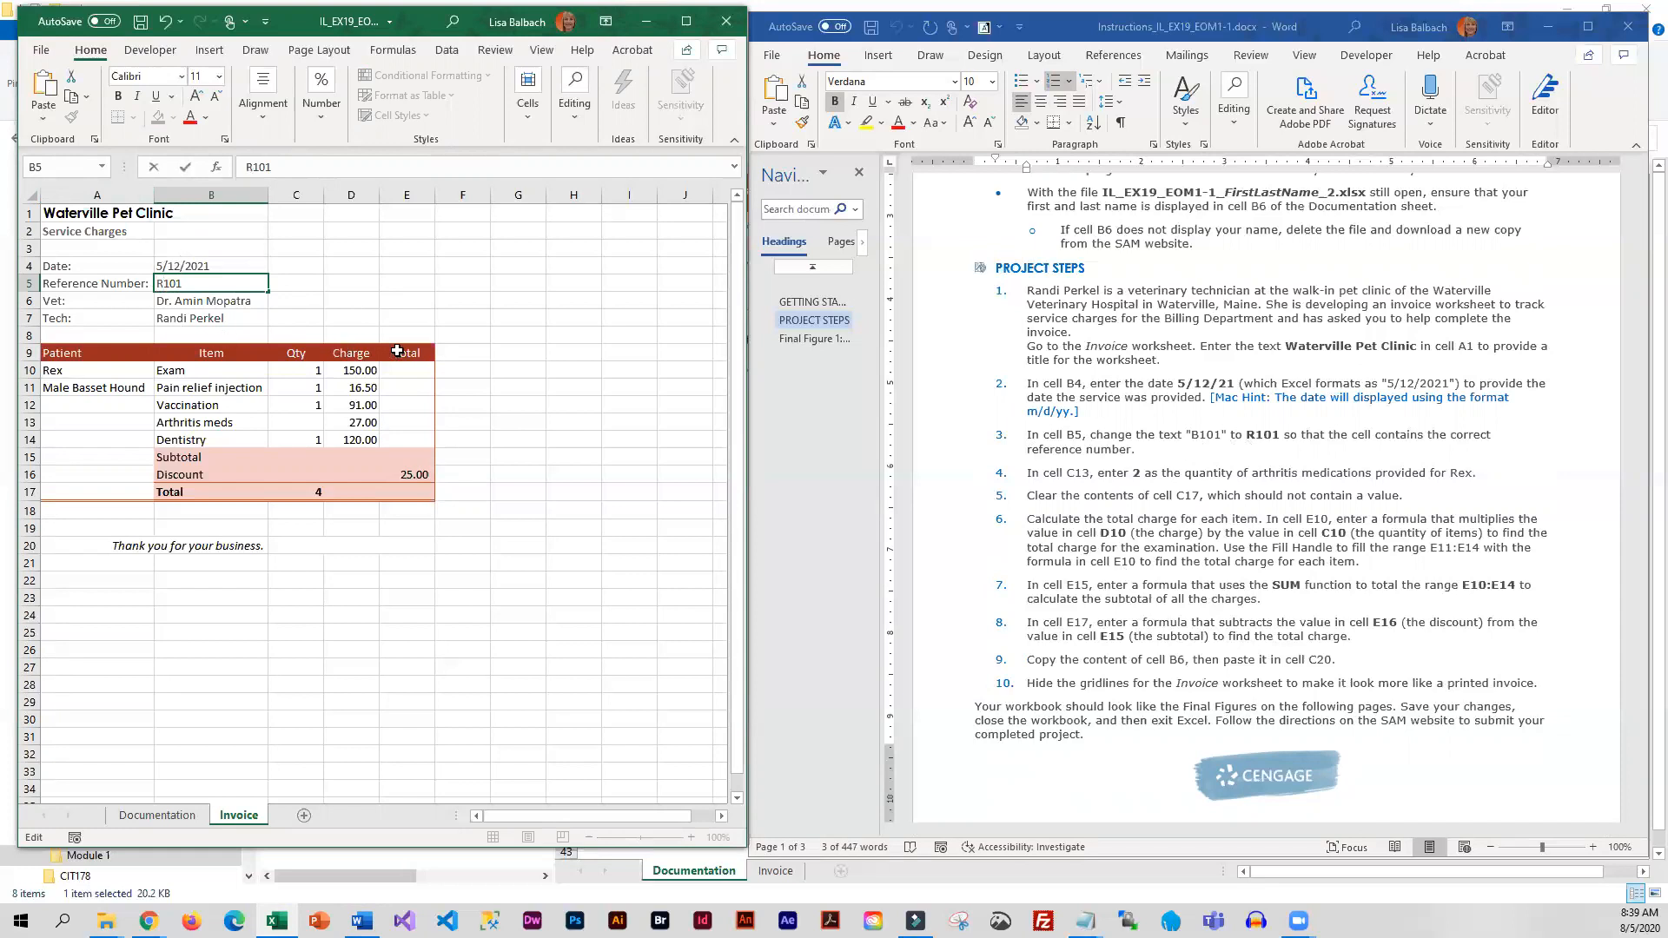
key("Return")
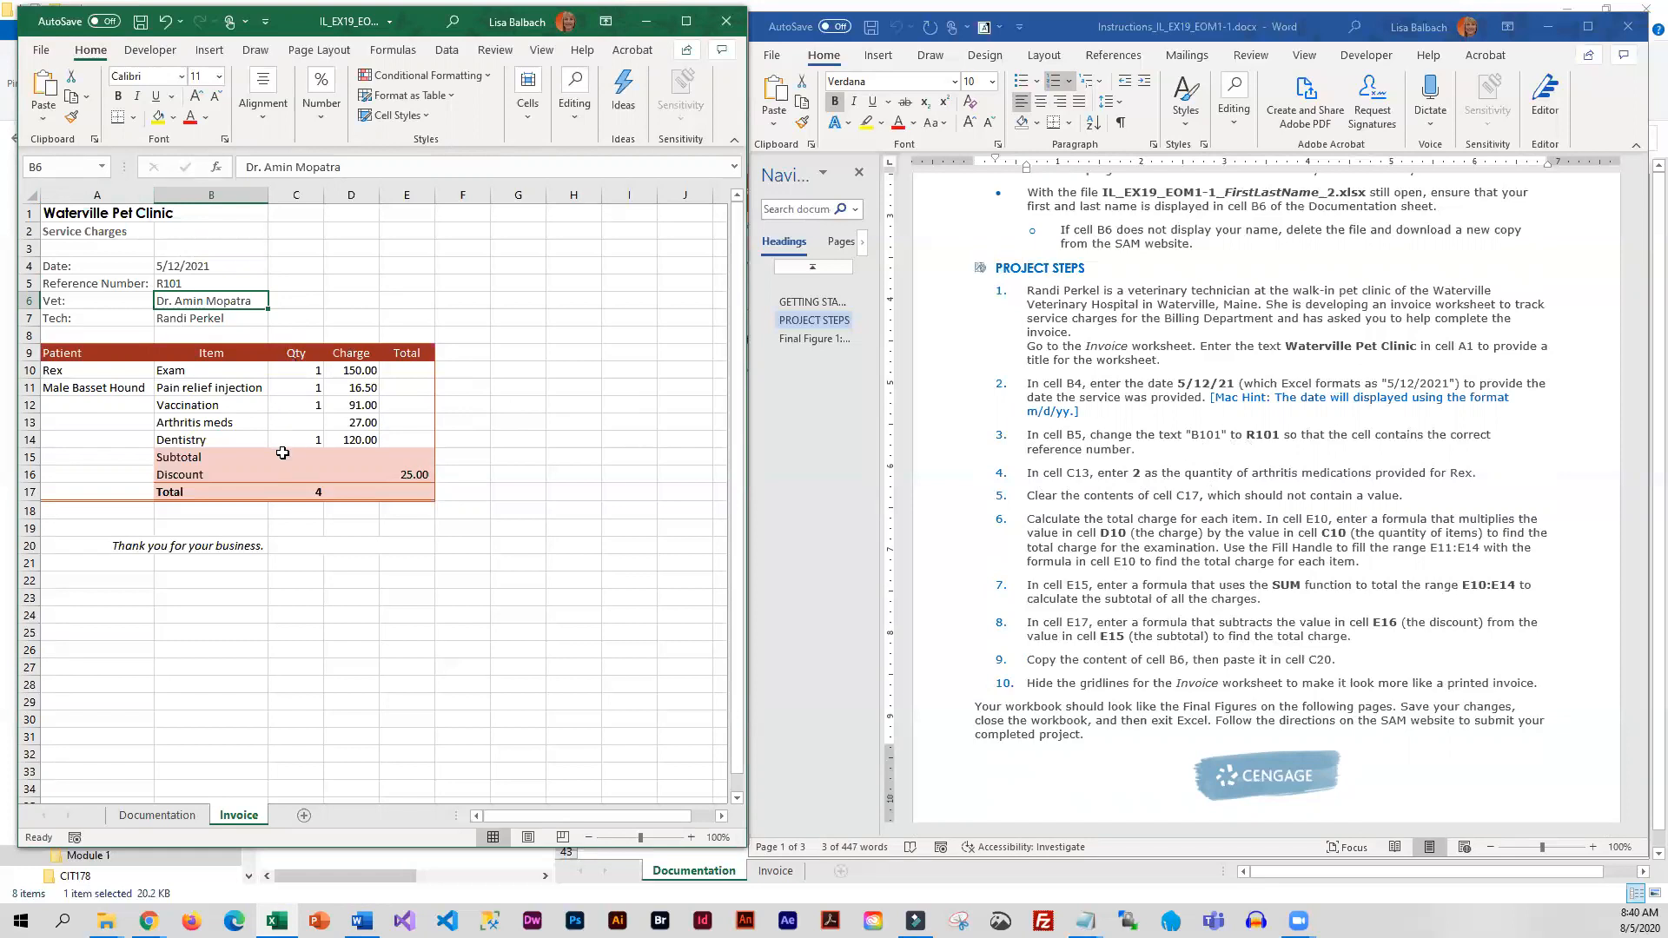
Enter 2 as the quantity of arthritis medications in cell C13
left_click(291, 423)
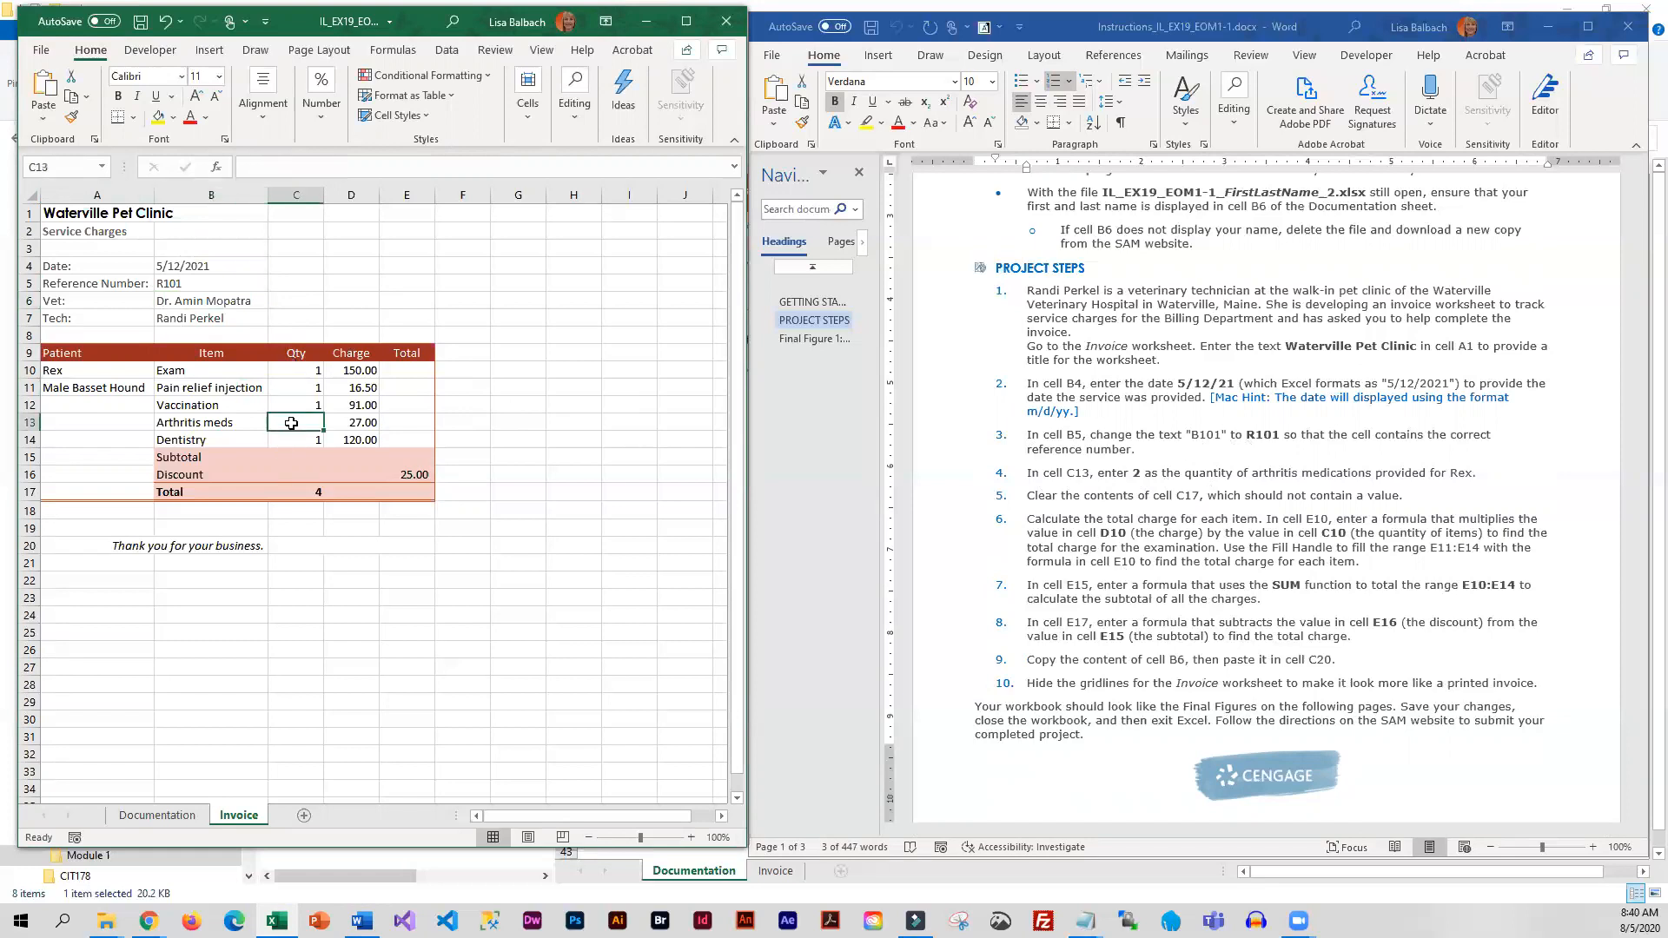
type("2")
key("Return")
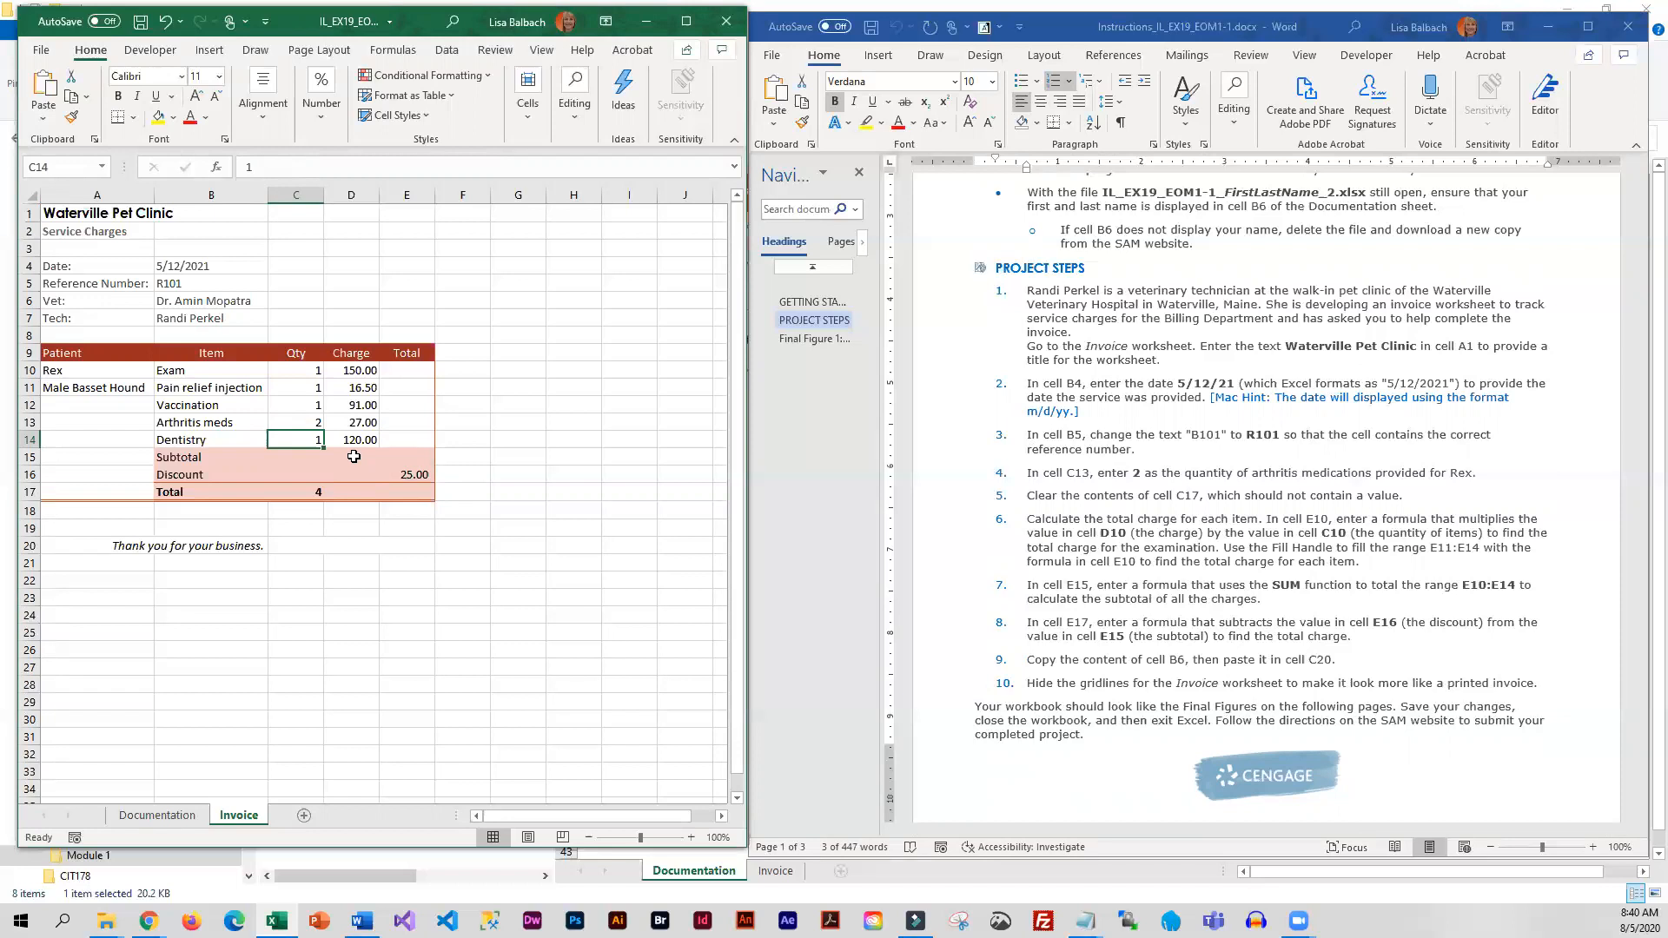
Clear only the contents of cell C17 in the Total row, keeping the instructions readable beside the workbook
left_click(275, 492)
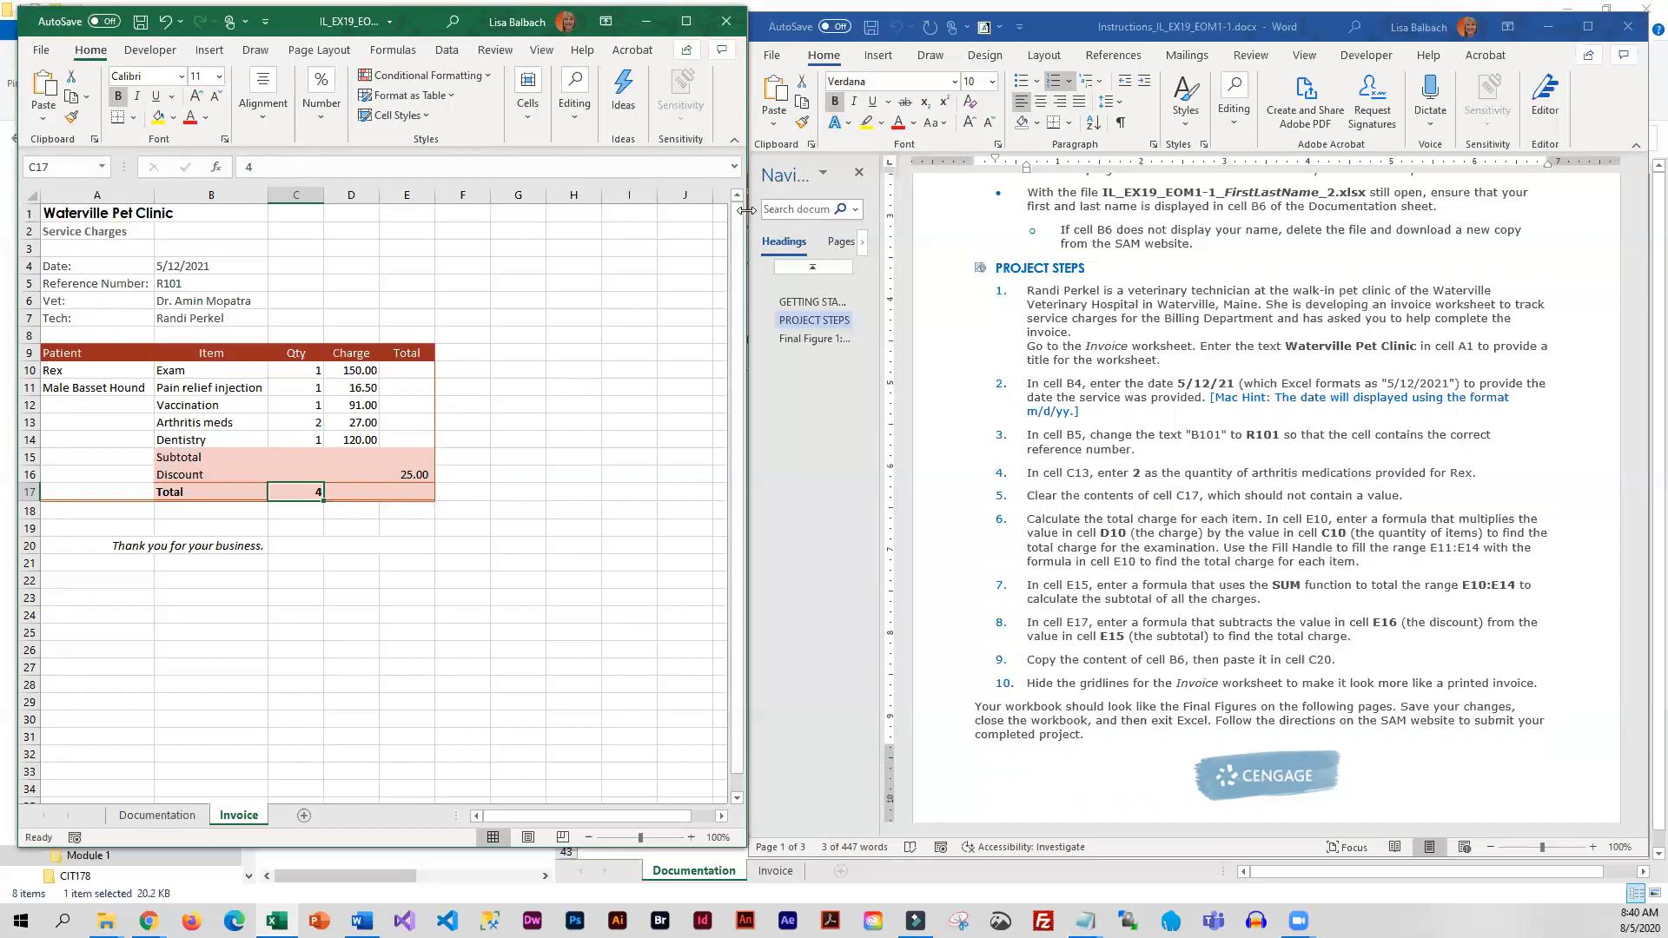
left_click_drag(746, 210, 1196, 205)
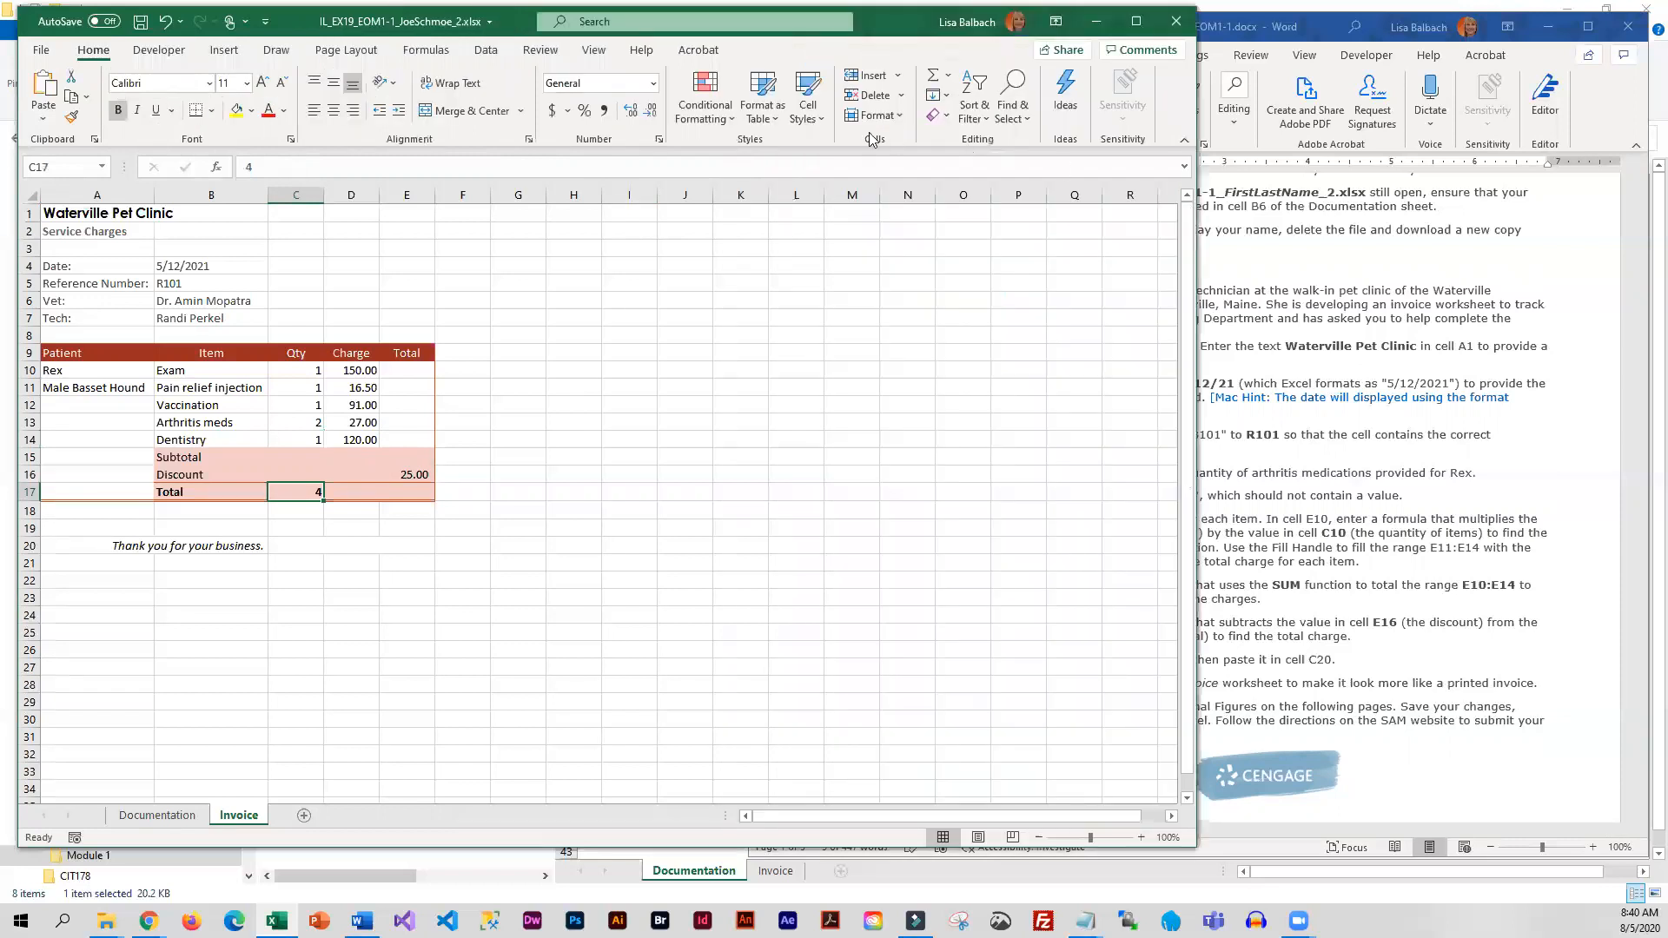
left_click(947, 117)
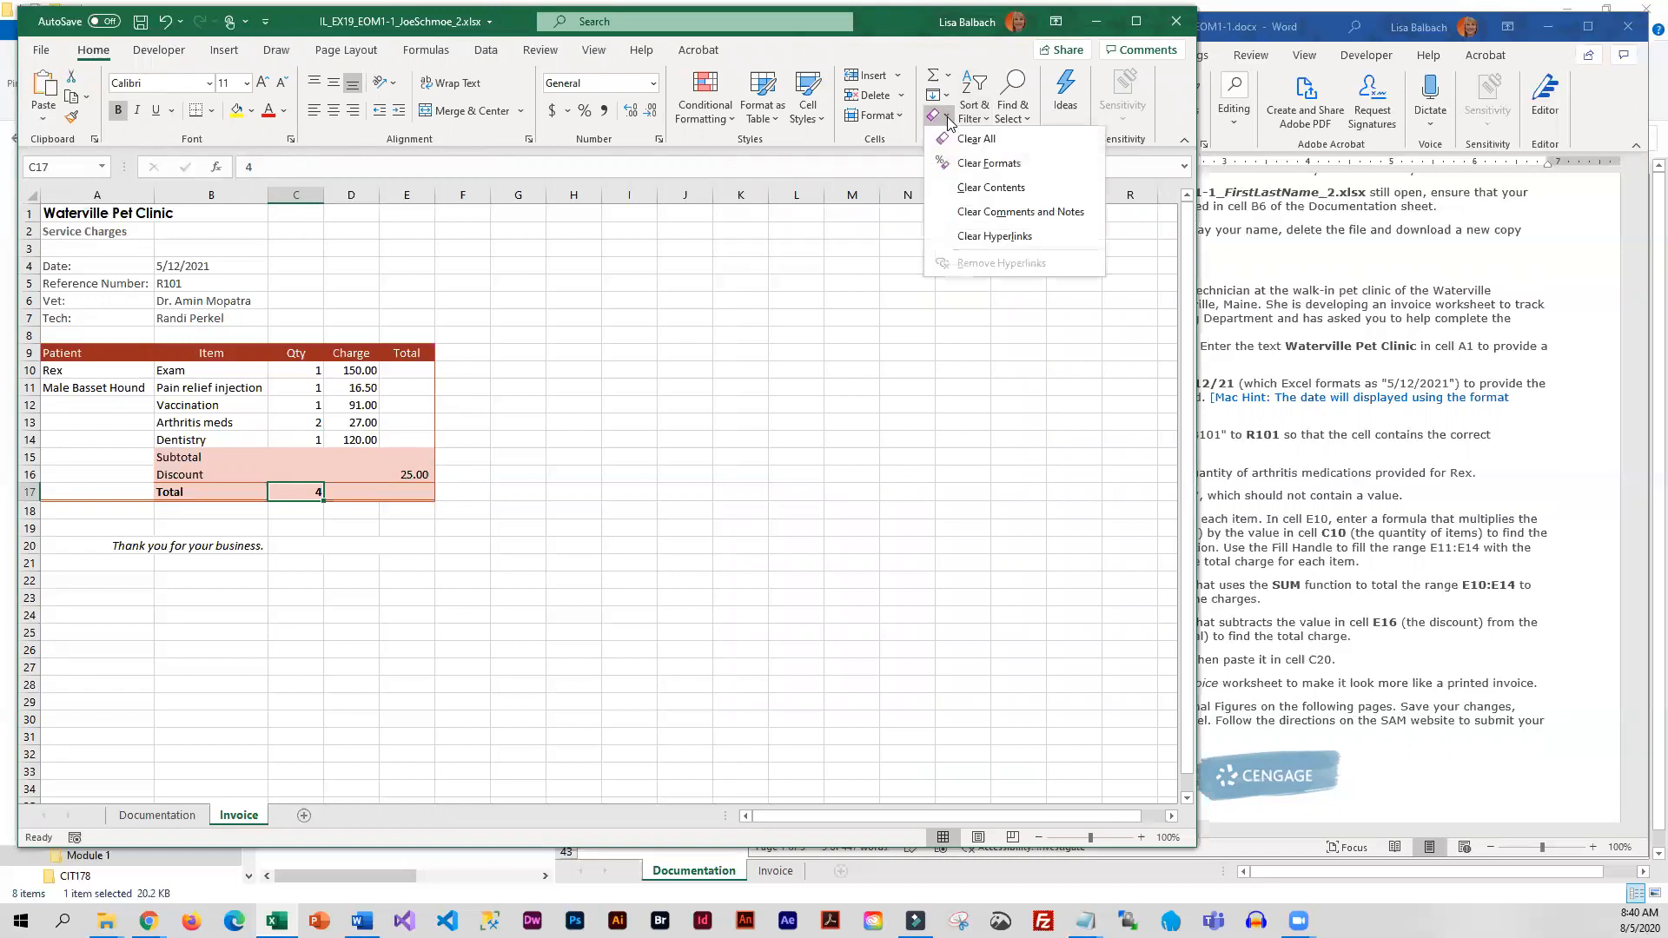
left_click(987, 193)
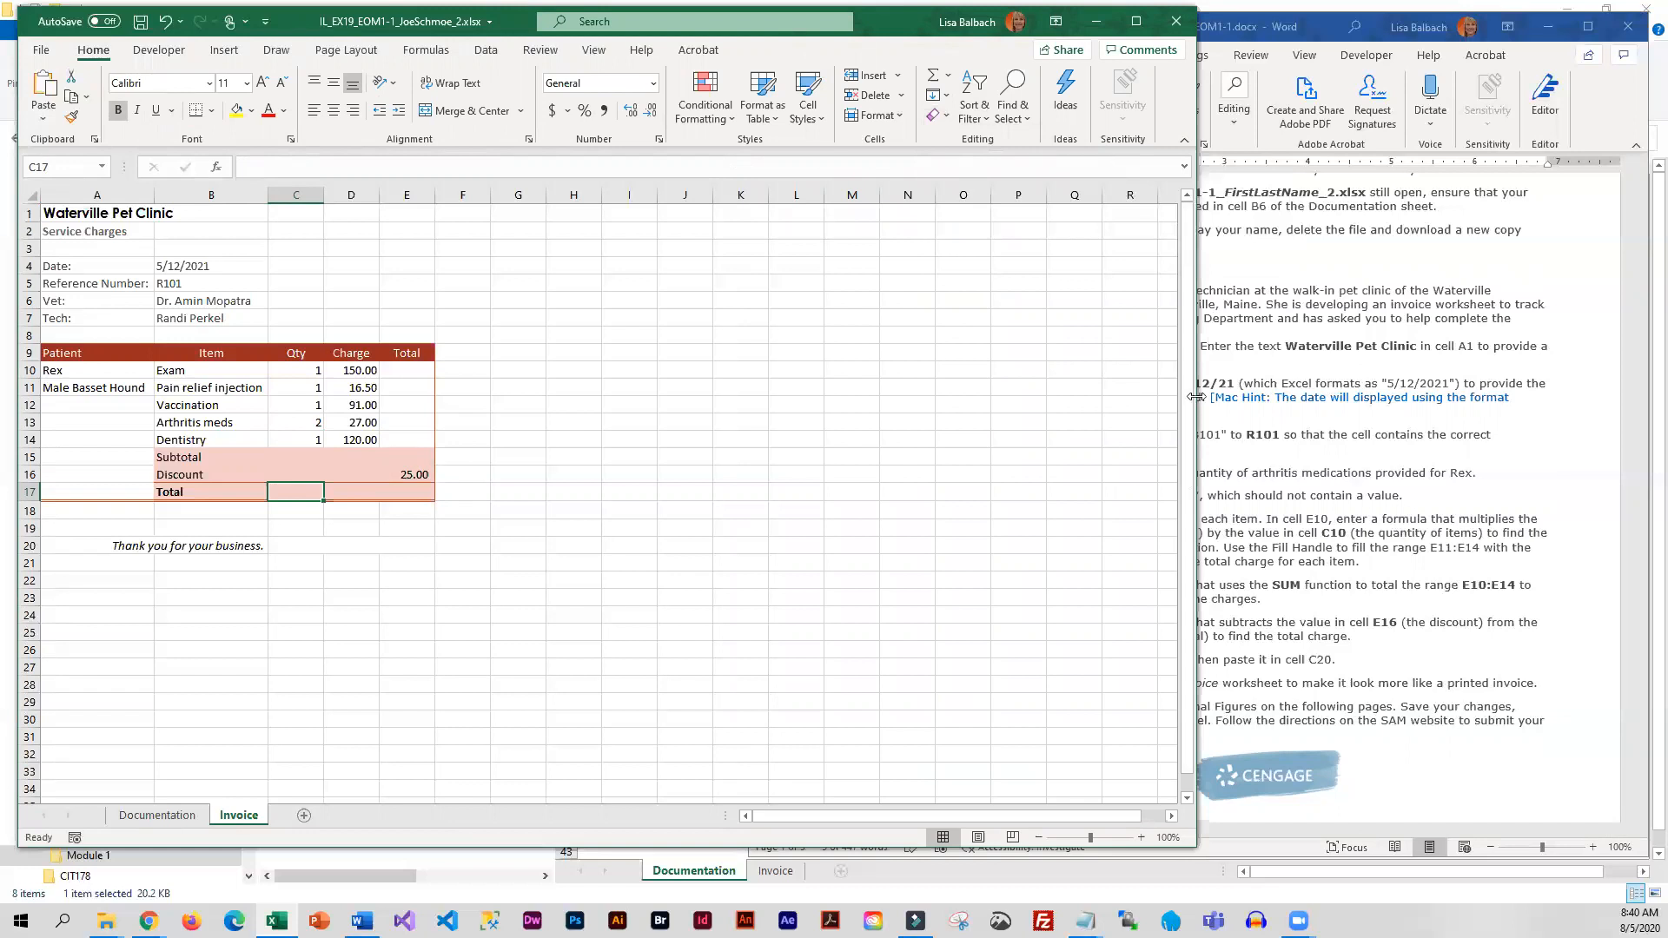
left_click_drag(1196, 397, 860, 401)
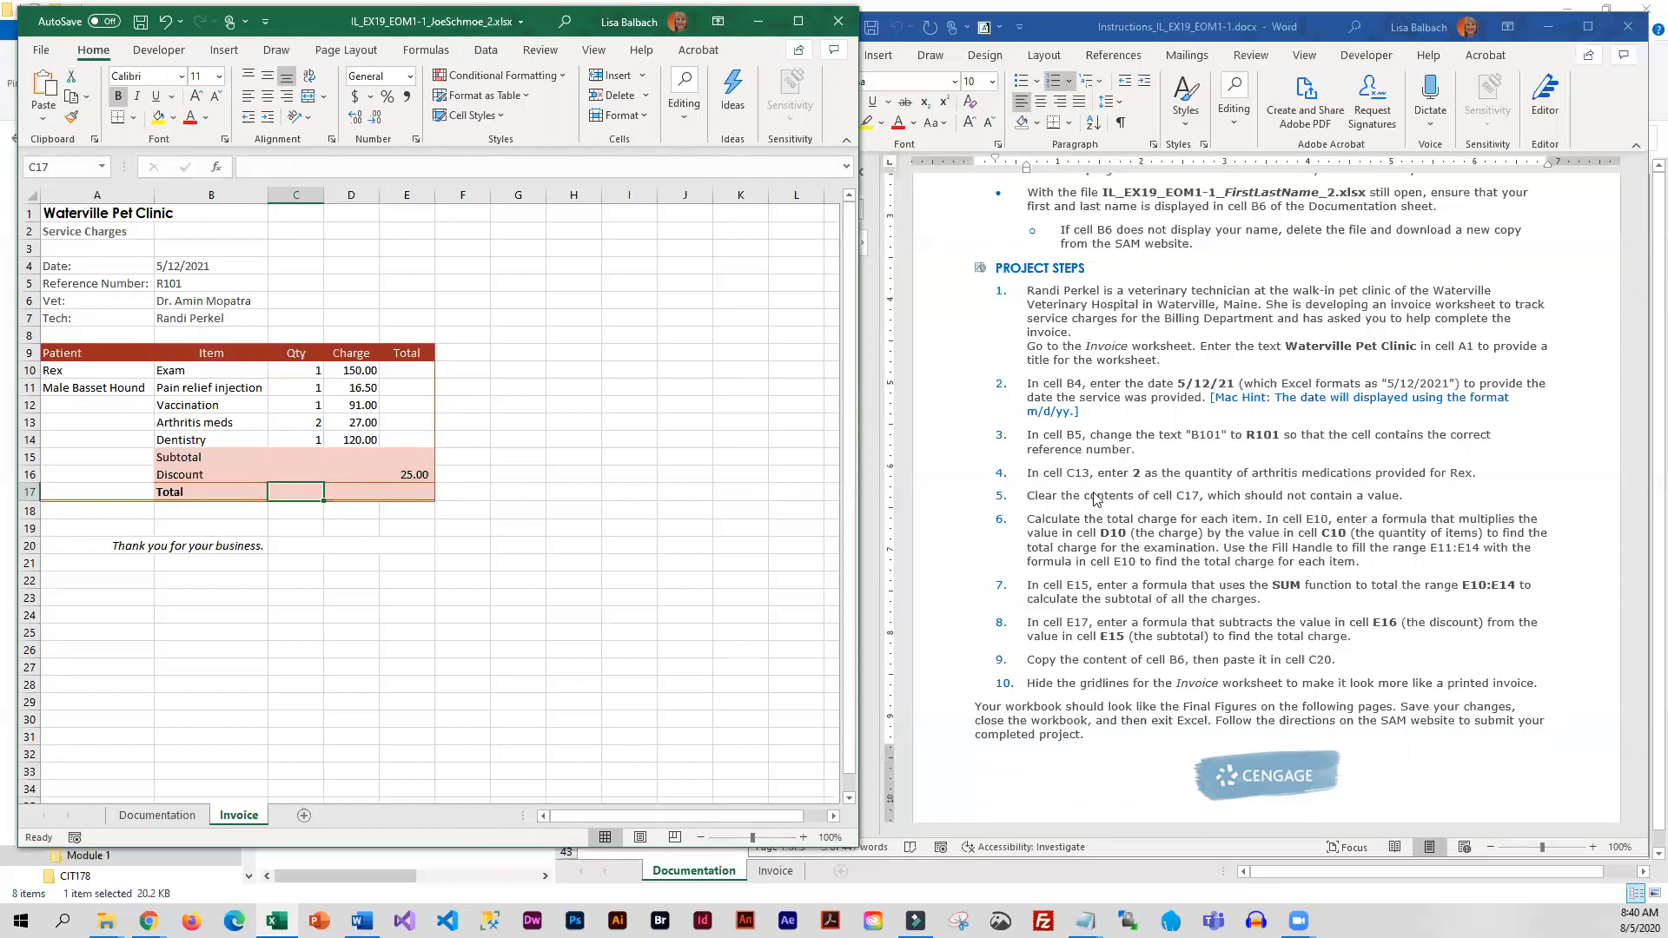
Calculate the exam's total in cell E10 with =D10*C10 and fill the formula down through E14
left_click(408, 373)
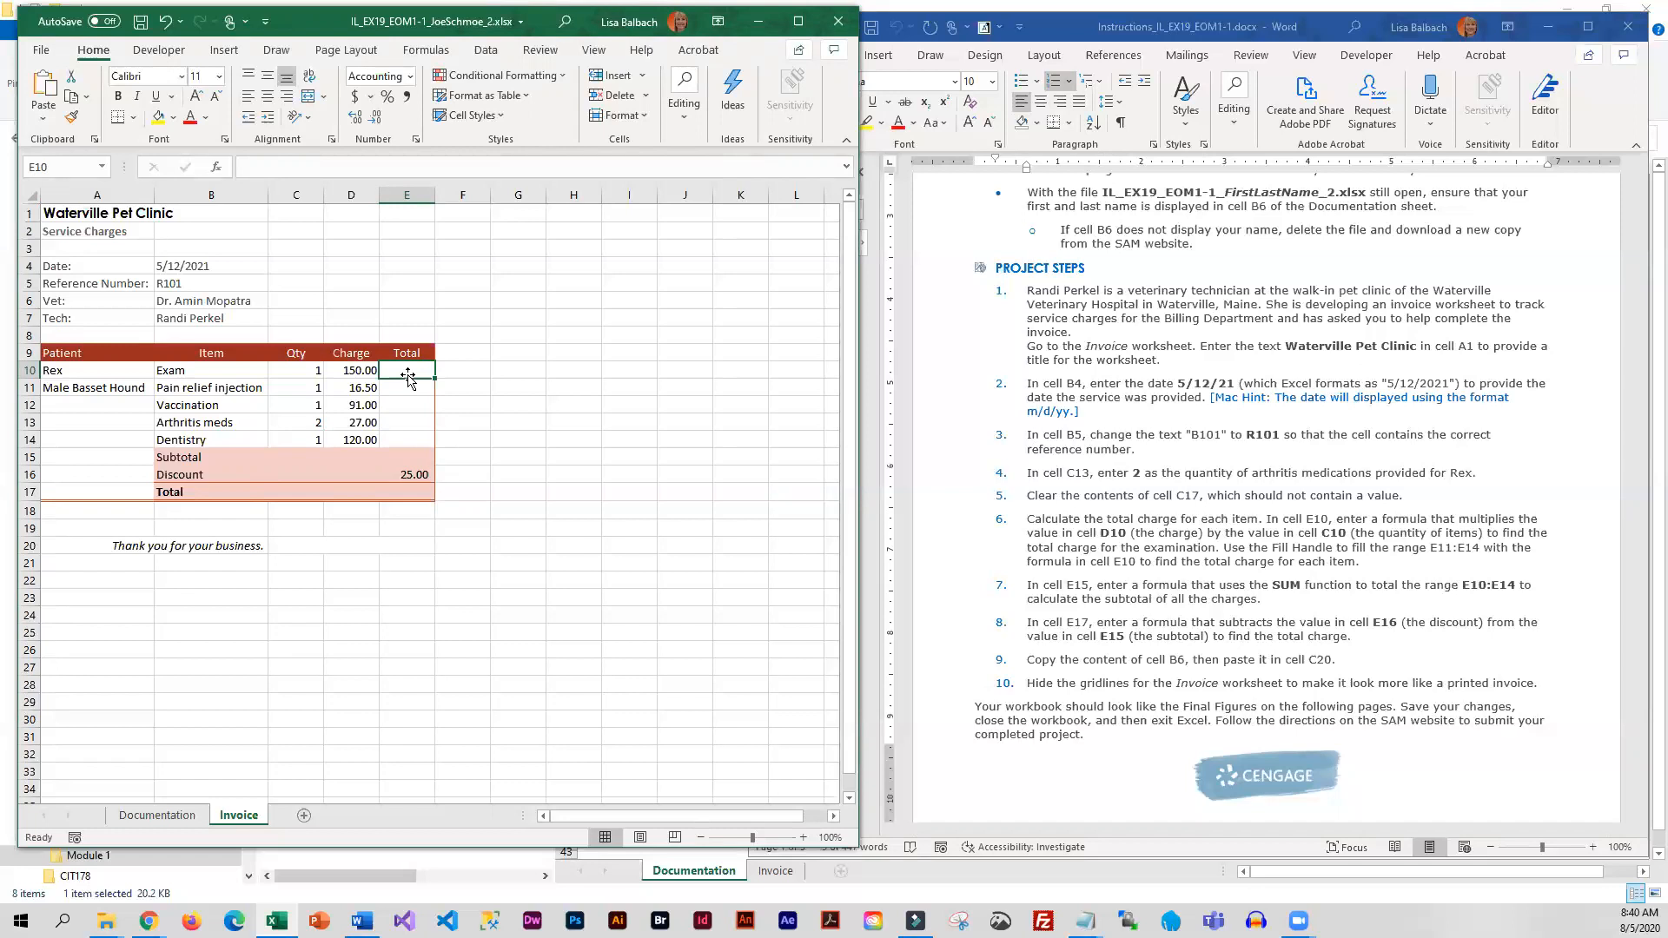
type("=")
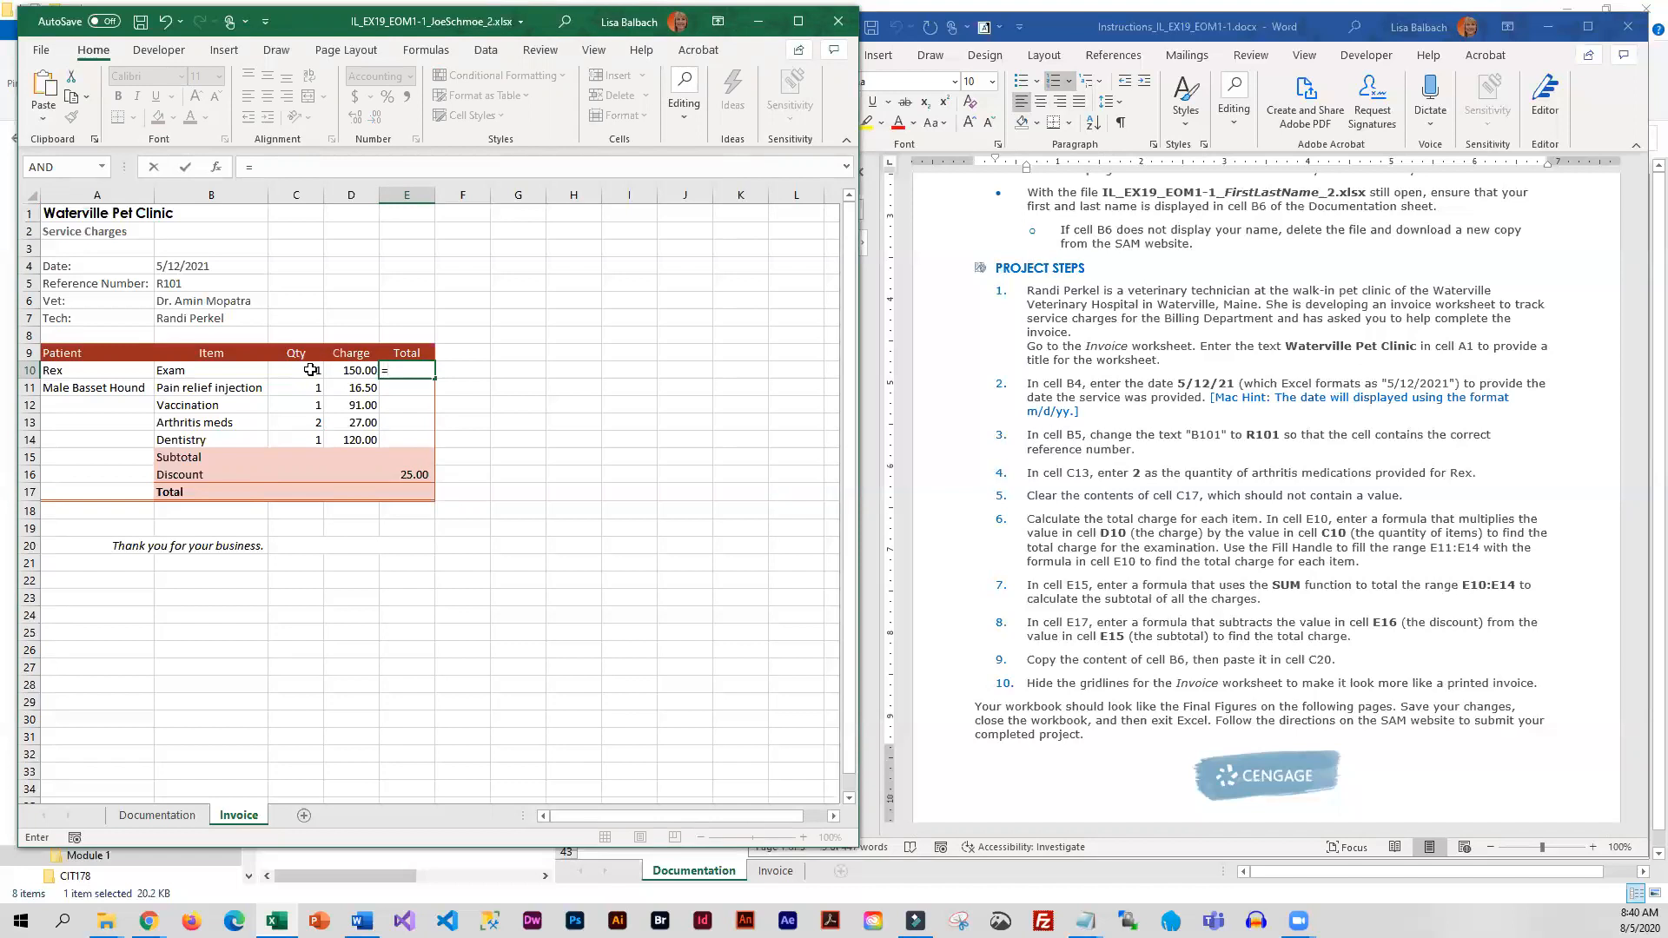
left_click(360, 370)
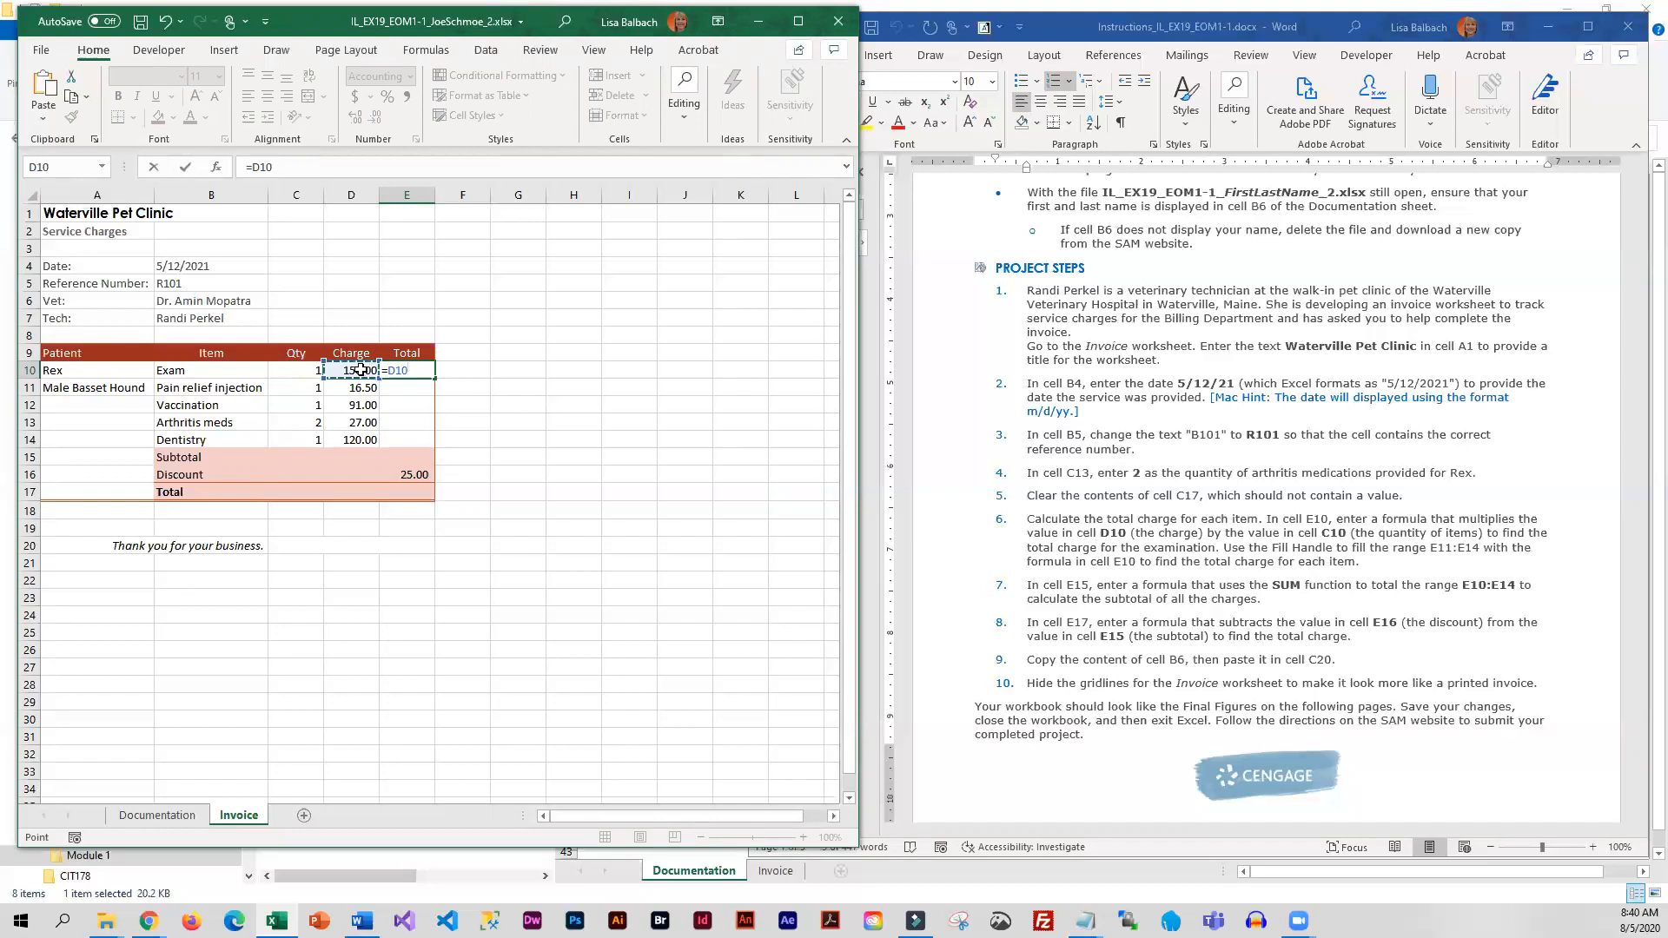
type("-")
left_click(296, 370)
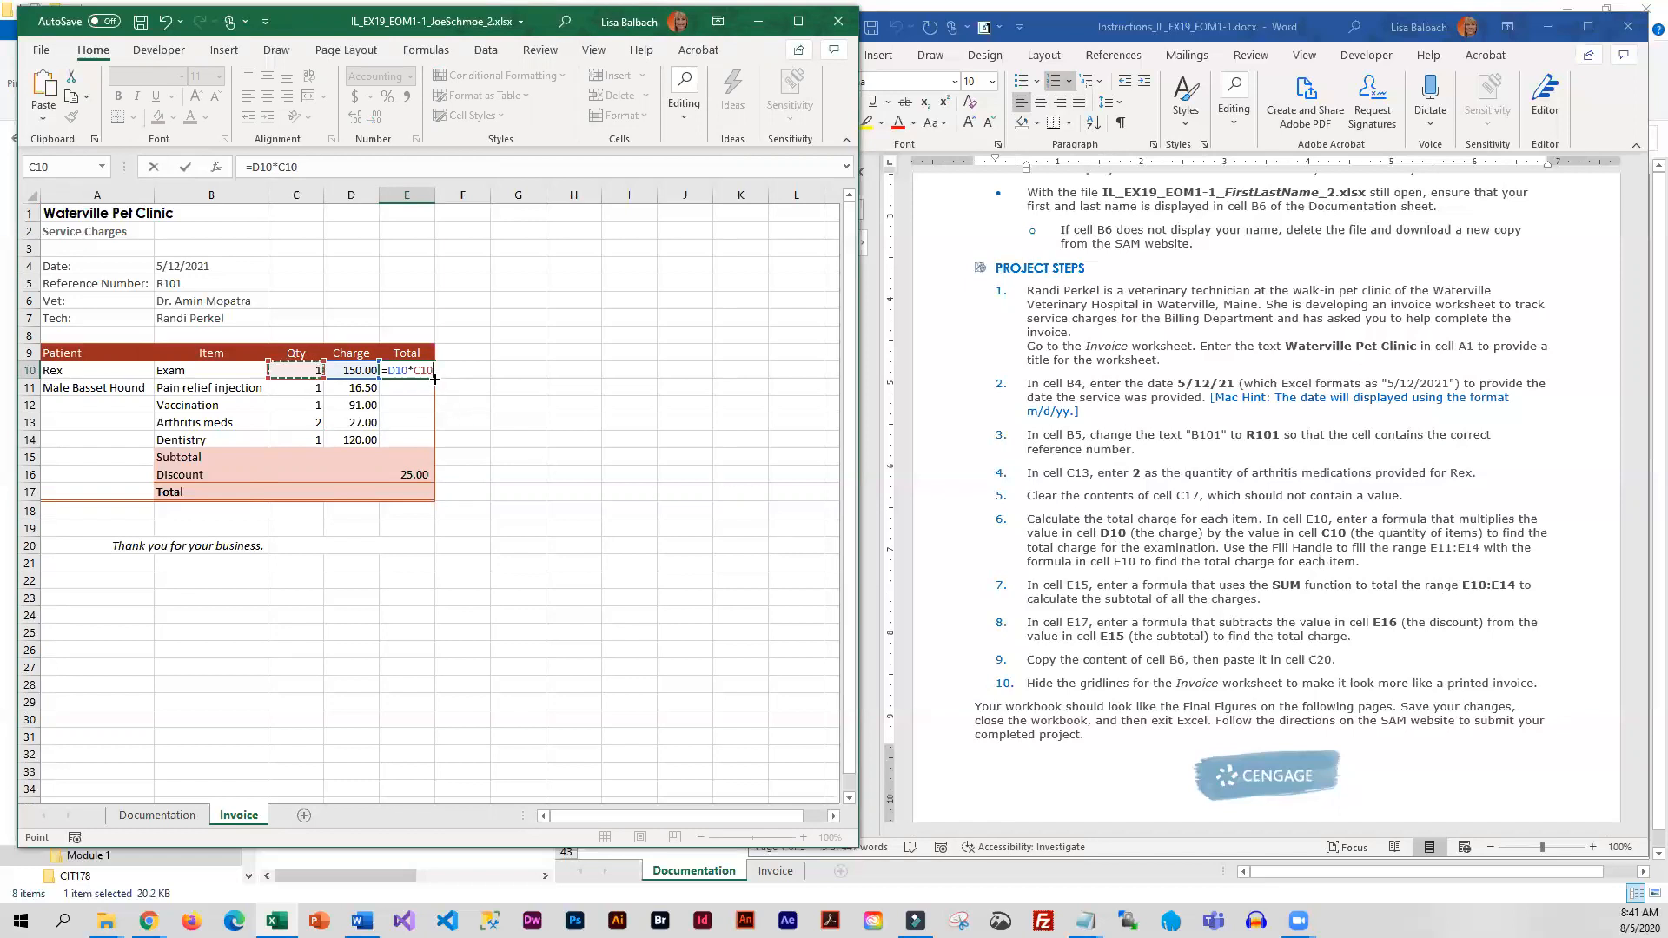
key("Return")
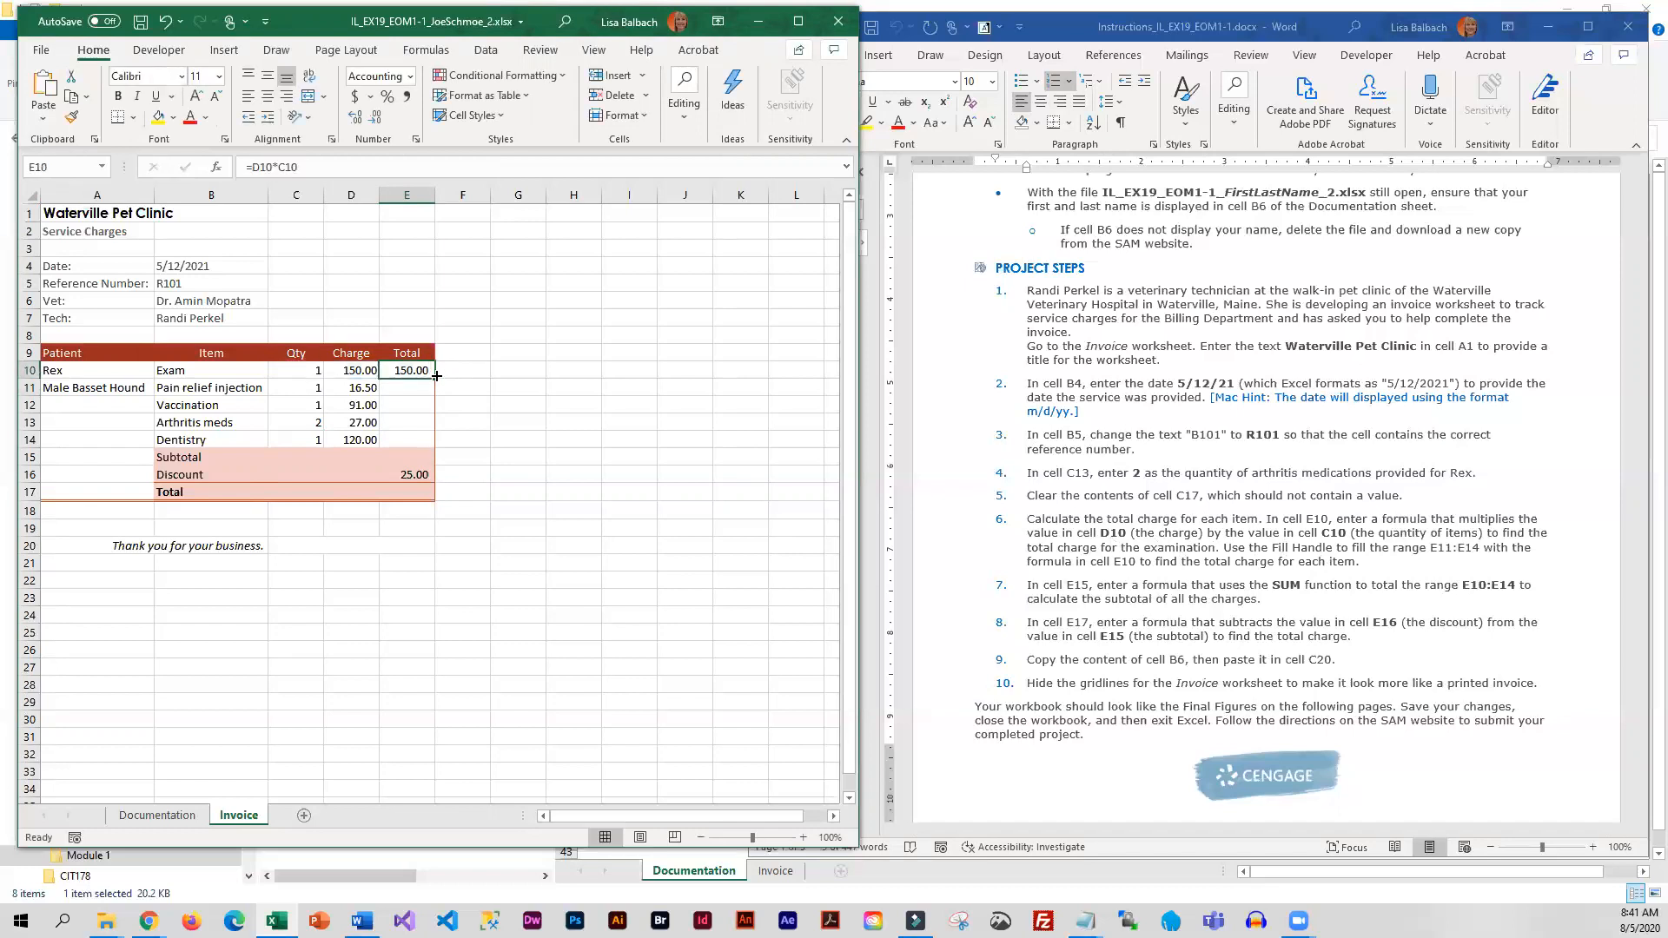
left_click_drag(436, 375, 426, 451)
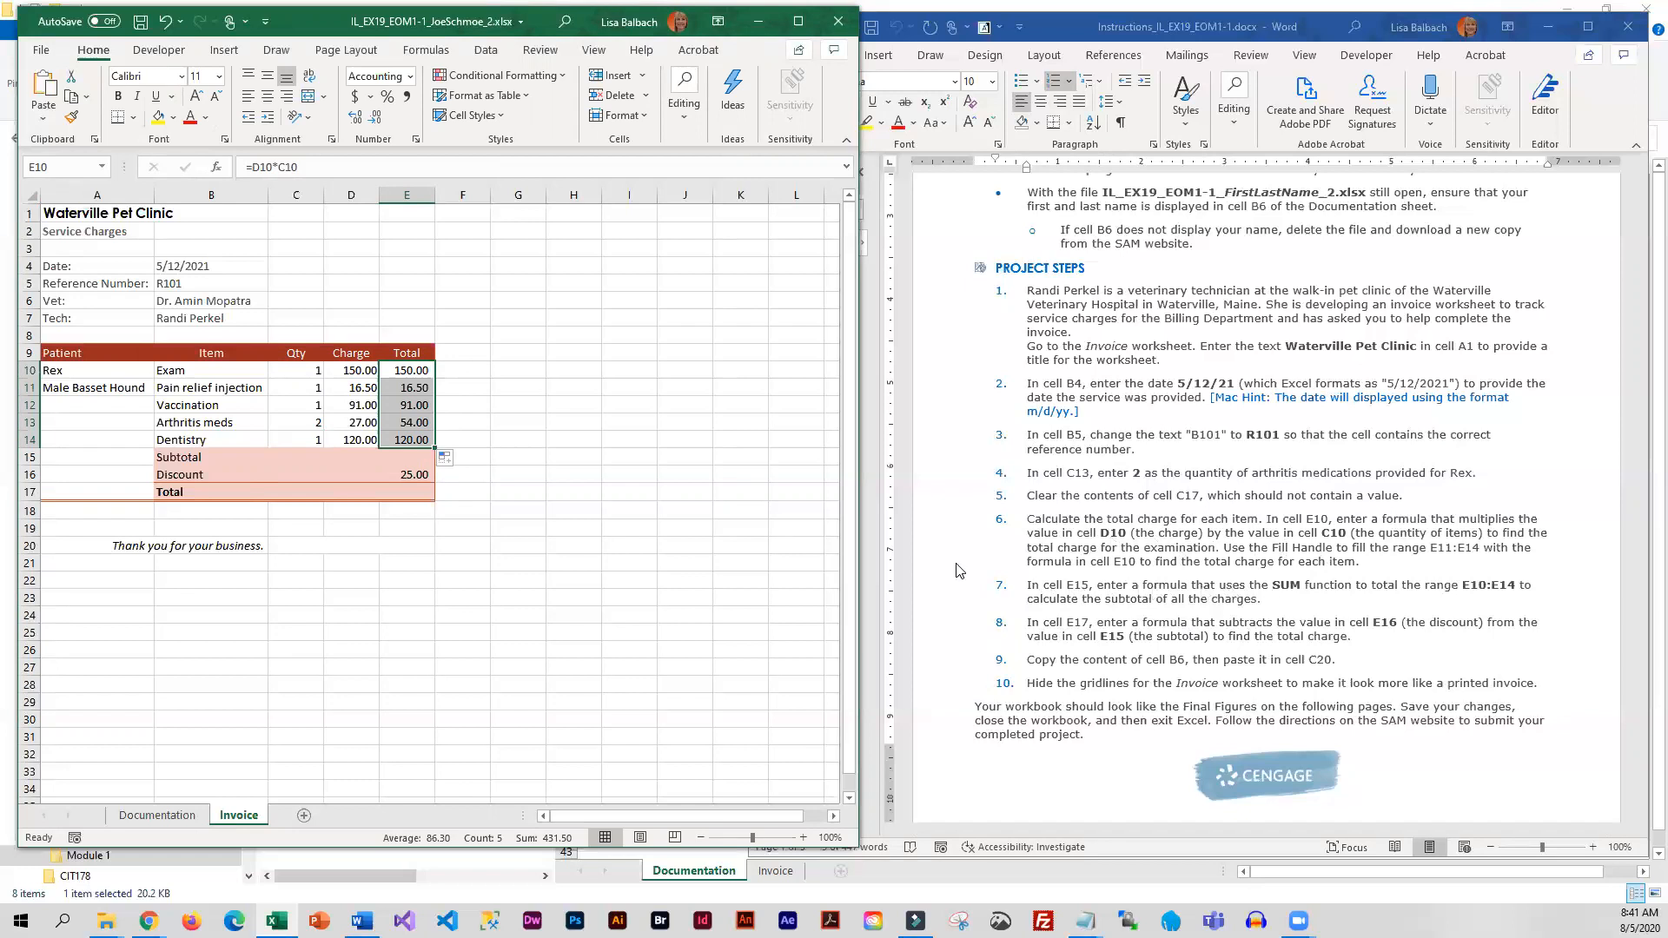
Calculate the subtotal in cell E15 with the SUM function over the range E10:E14
left_click(398, 458)
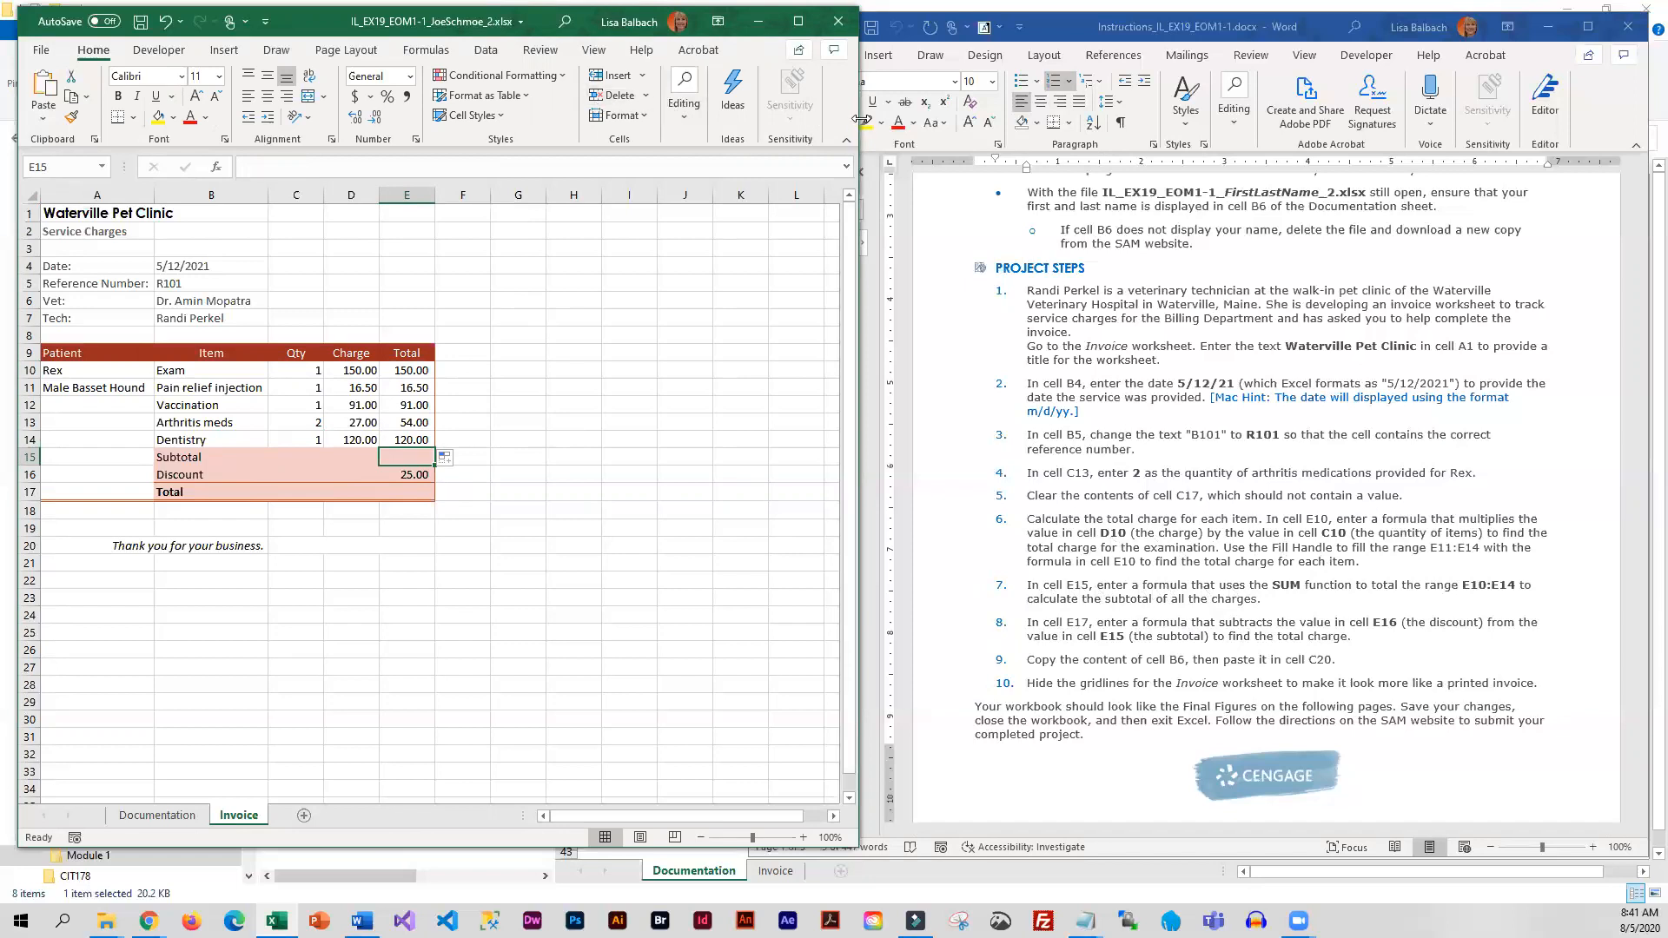
left_click_drag(861, 119, 1165, 119)
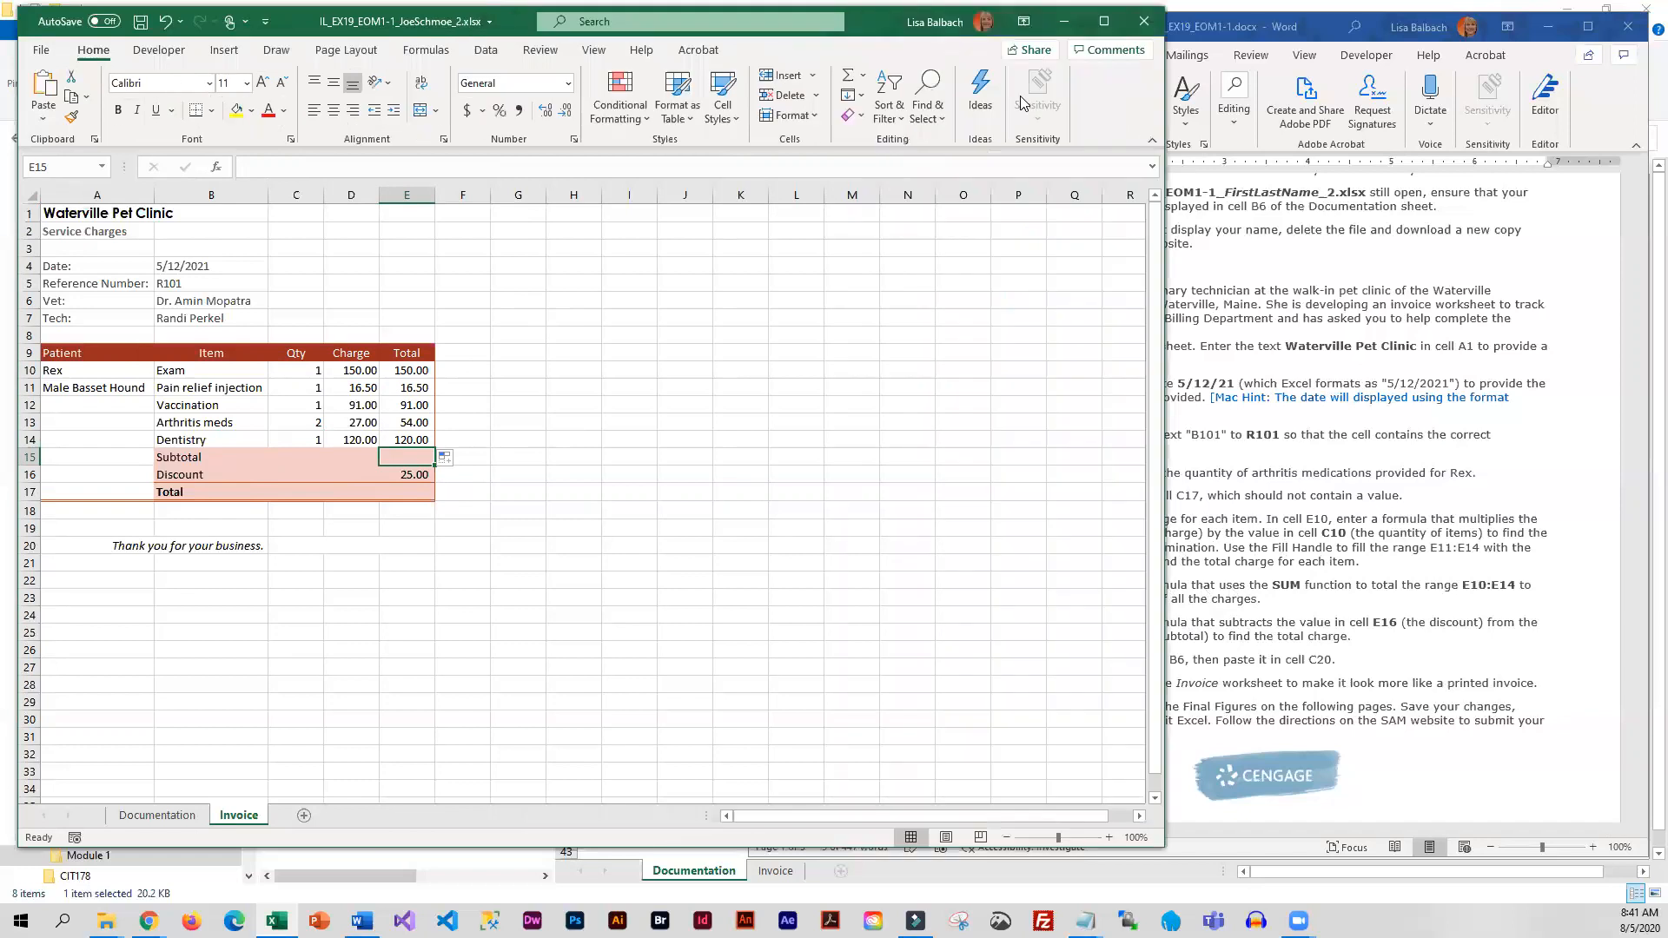
left_click(848, 84)
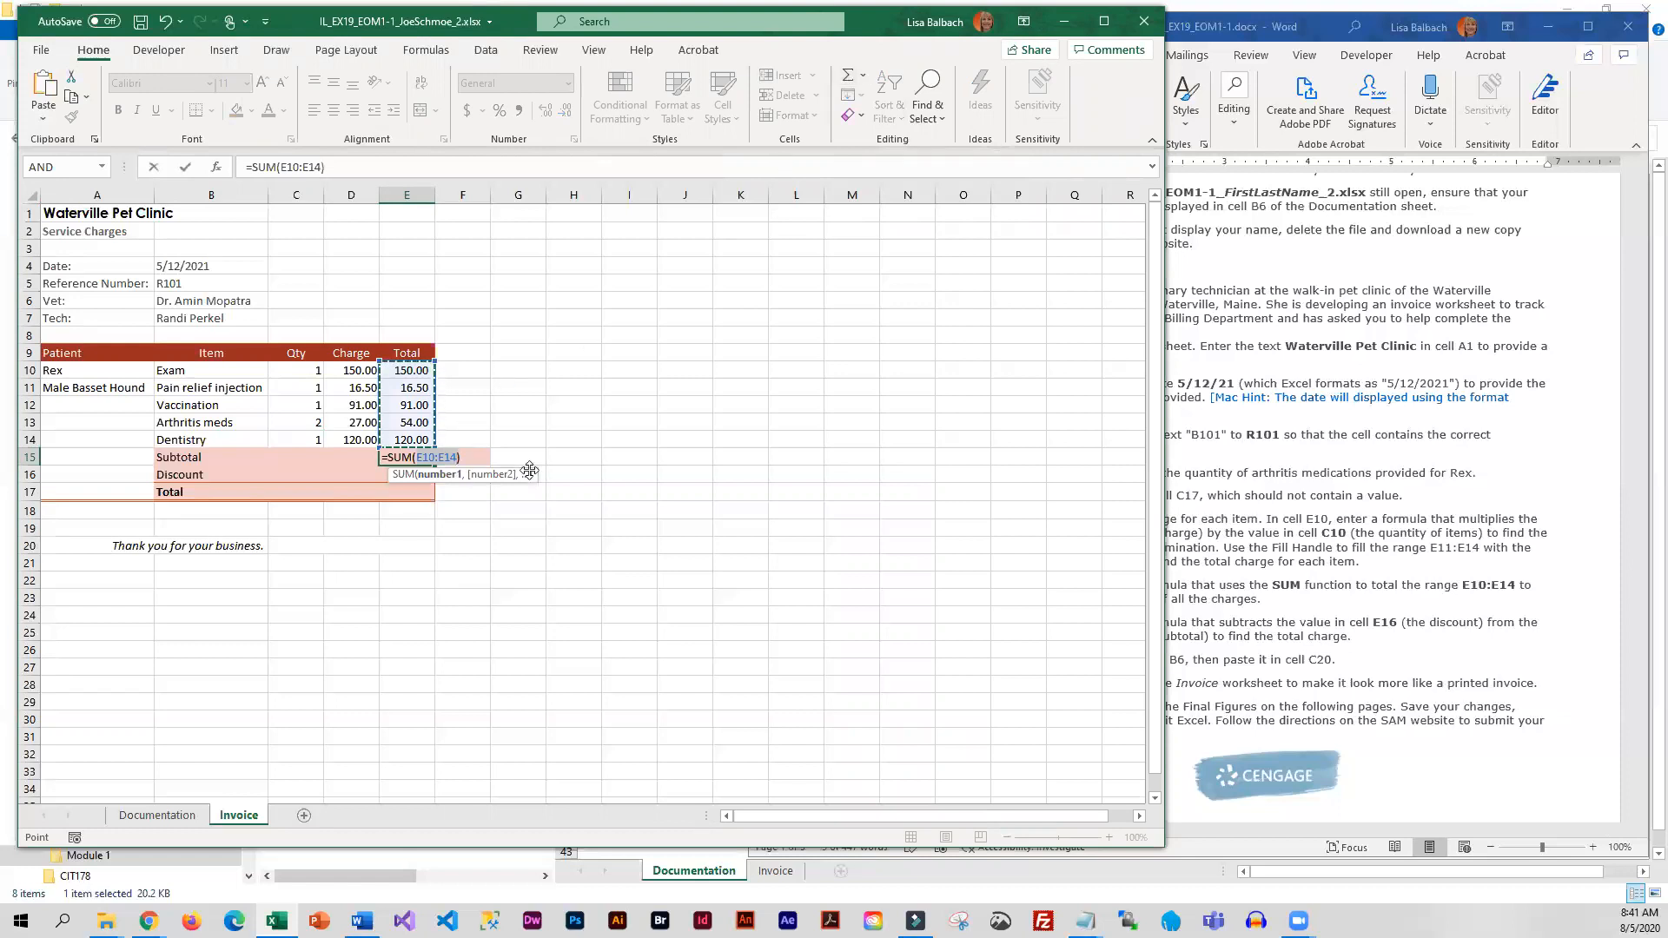
key("Return")
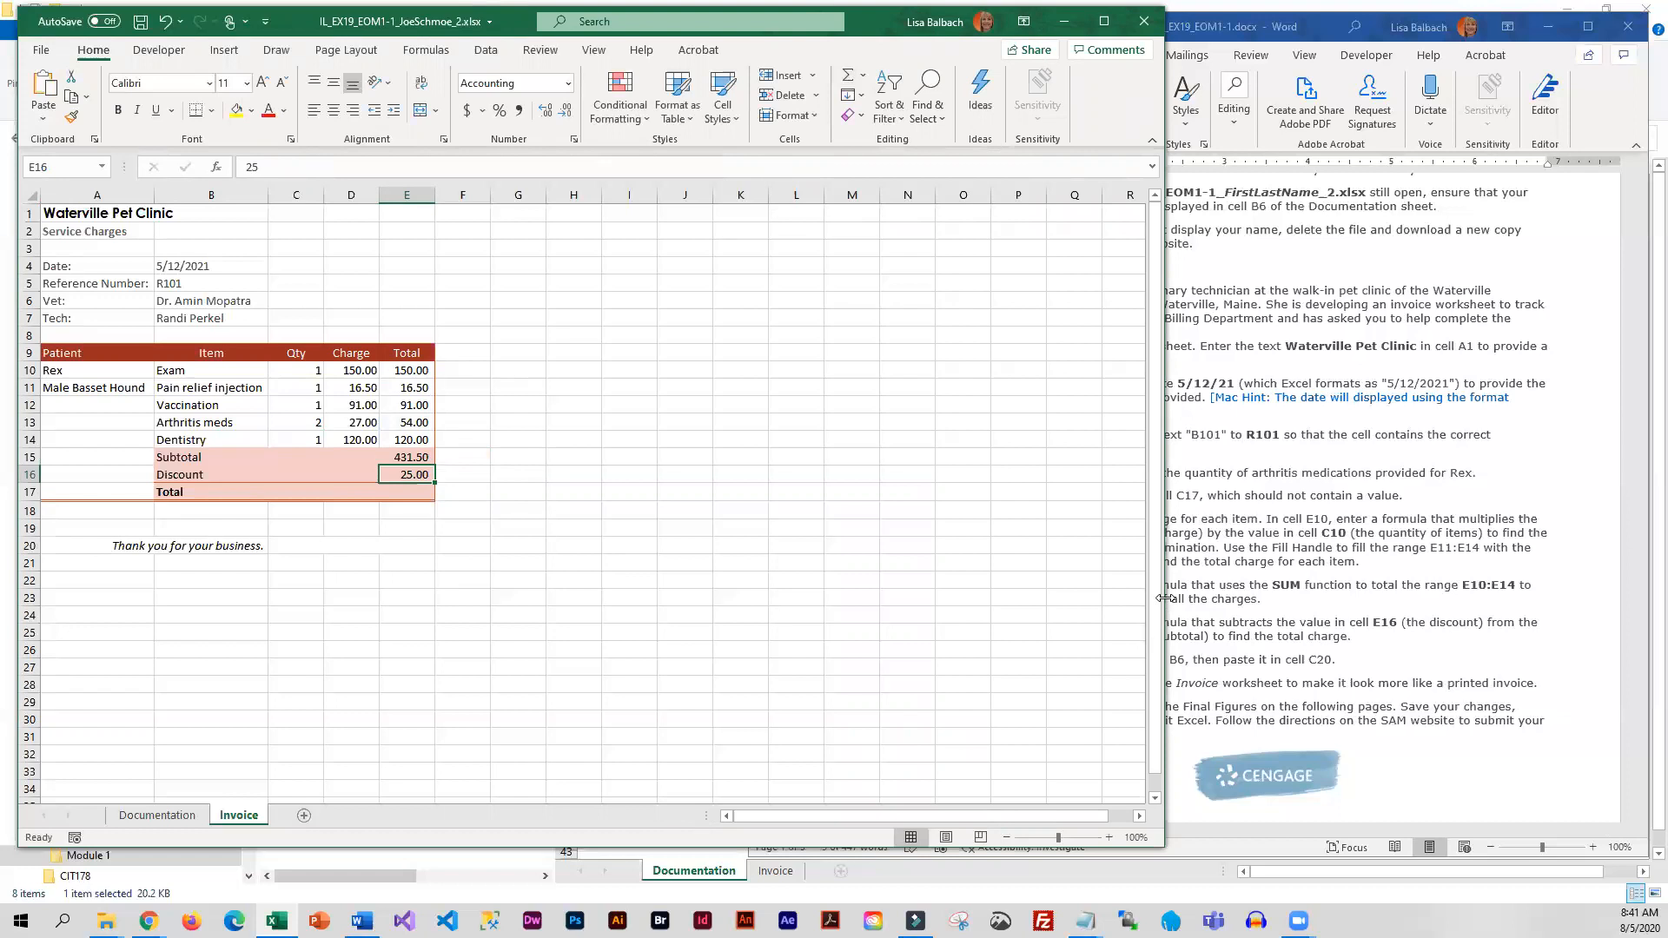
left_click_drag(1165, 599, 971, 604)
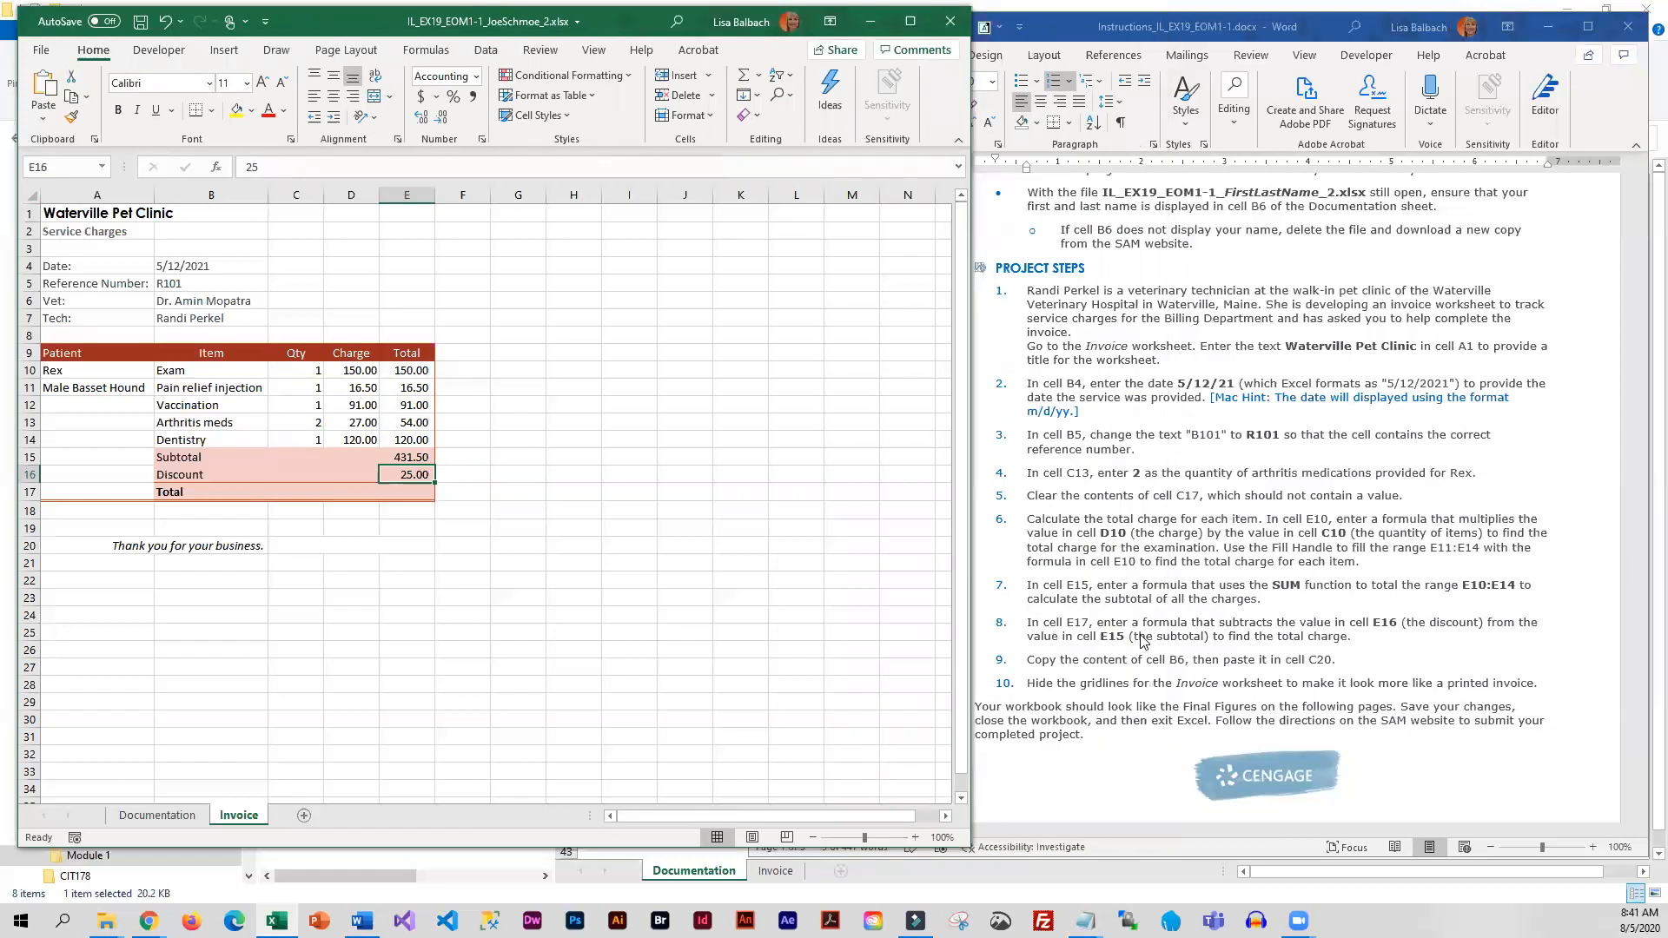
Calculate the final total in cell E17 by subtracting the discount from the subtotal with =E15-E16
left_click(411, 493)
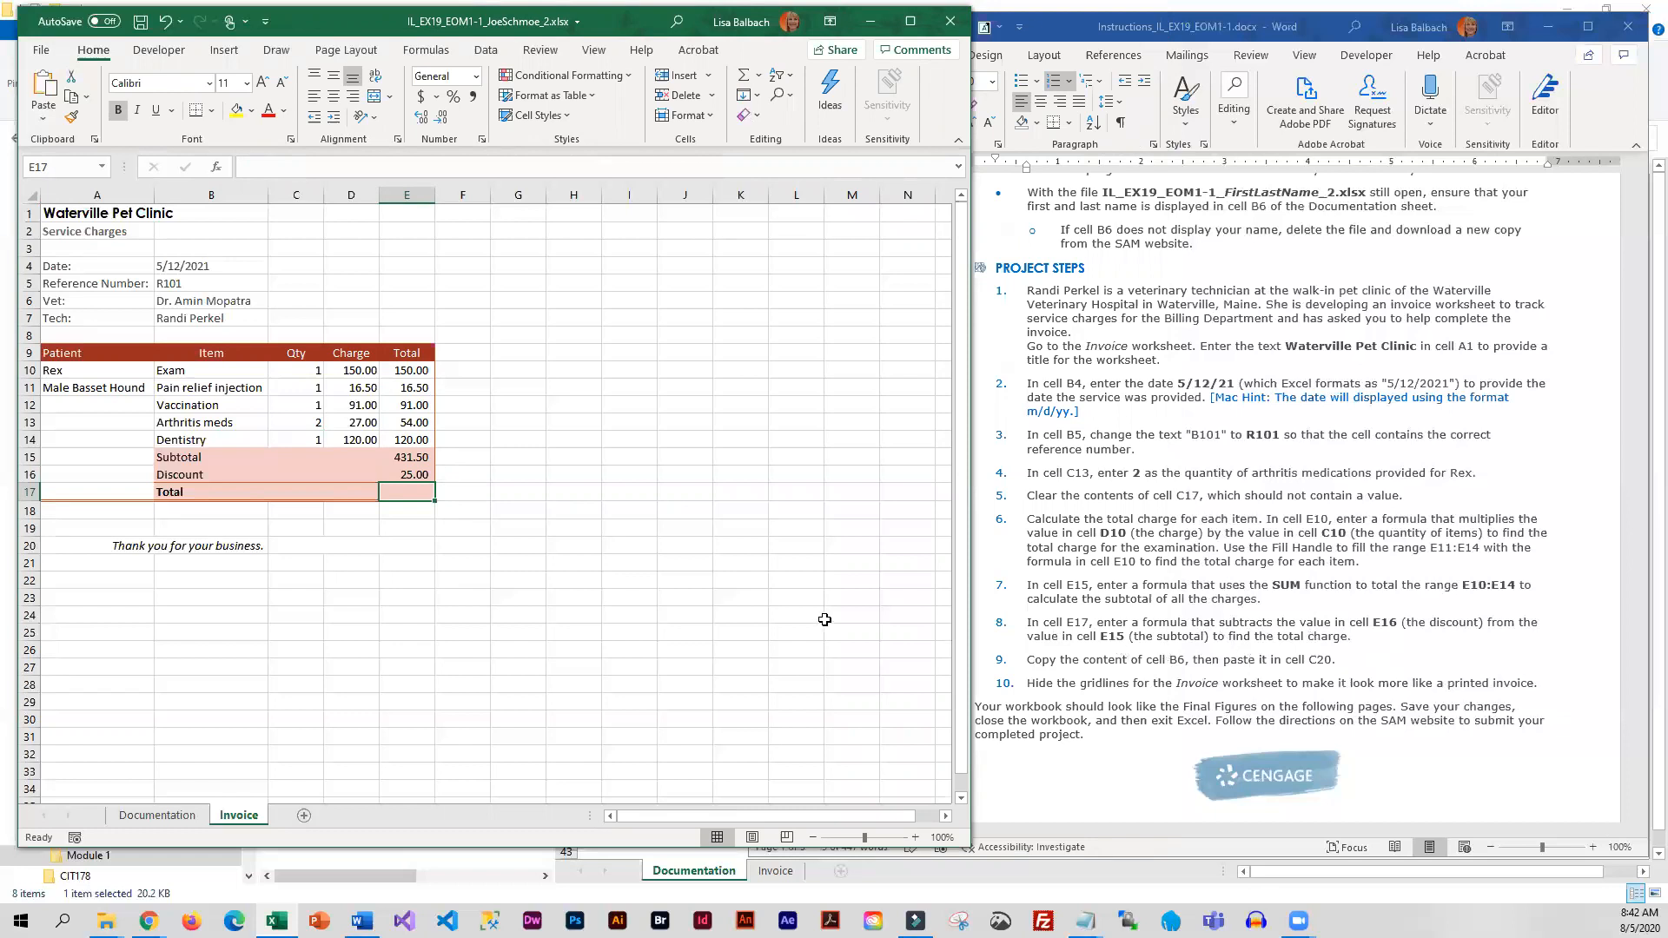
type("=")
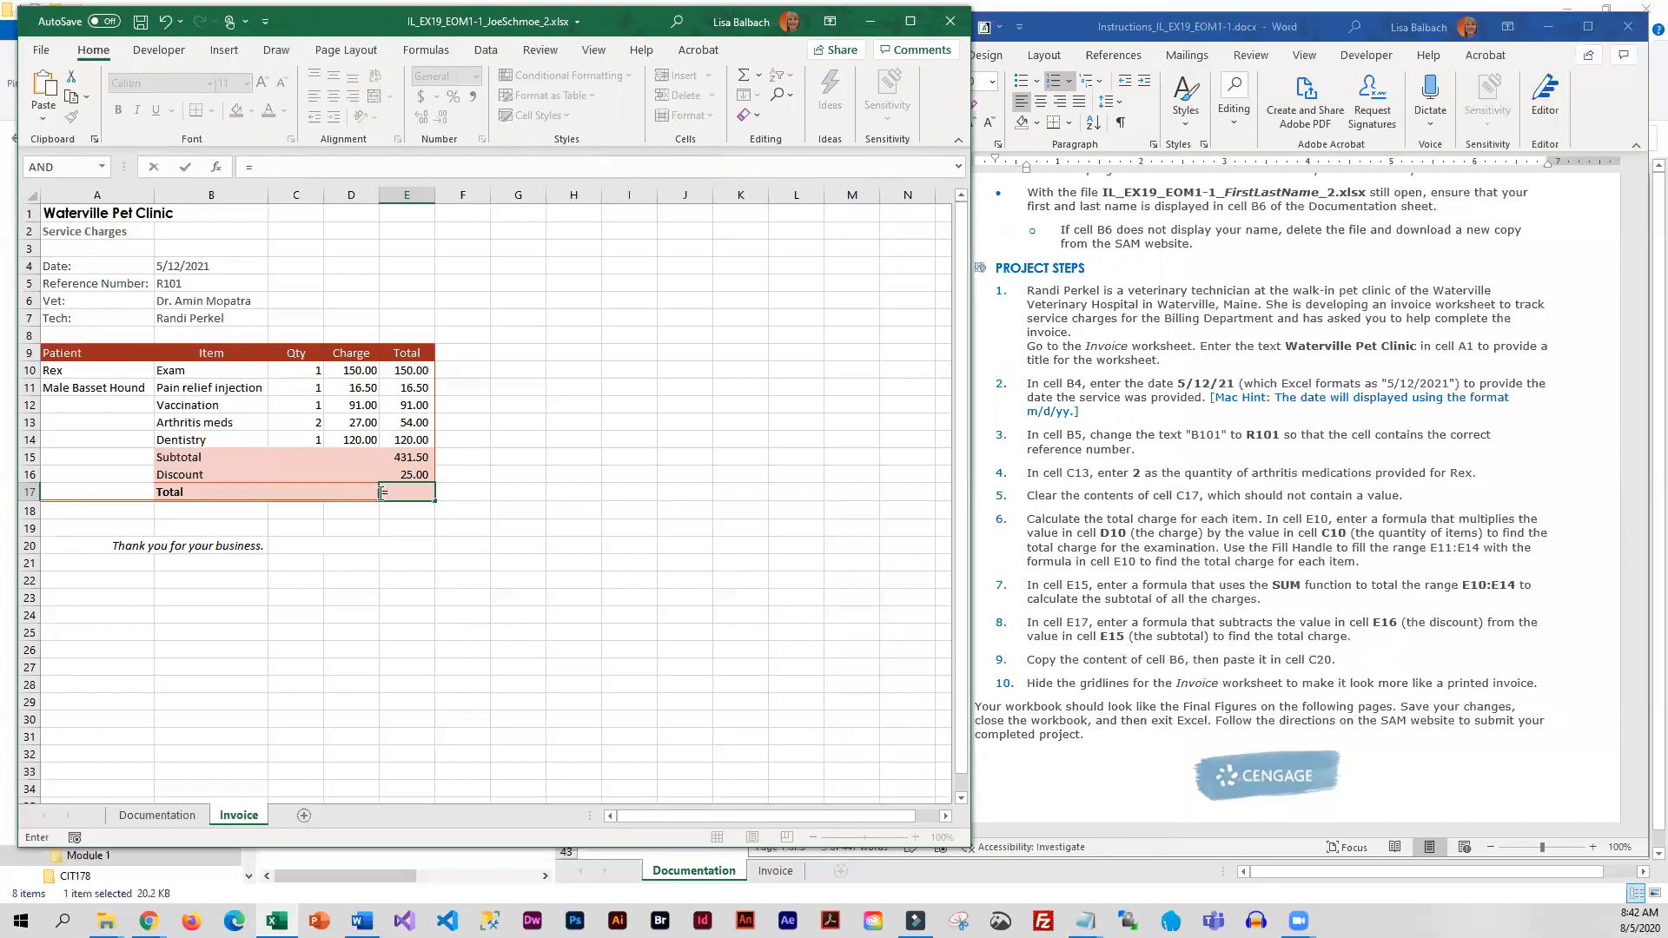
left_click(409, 460)
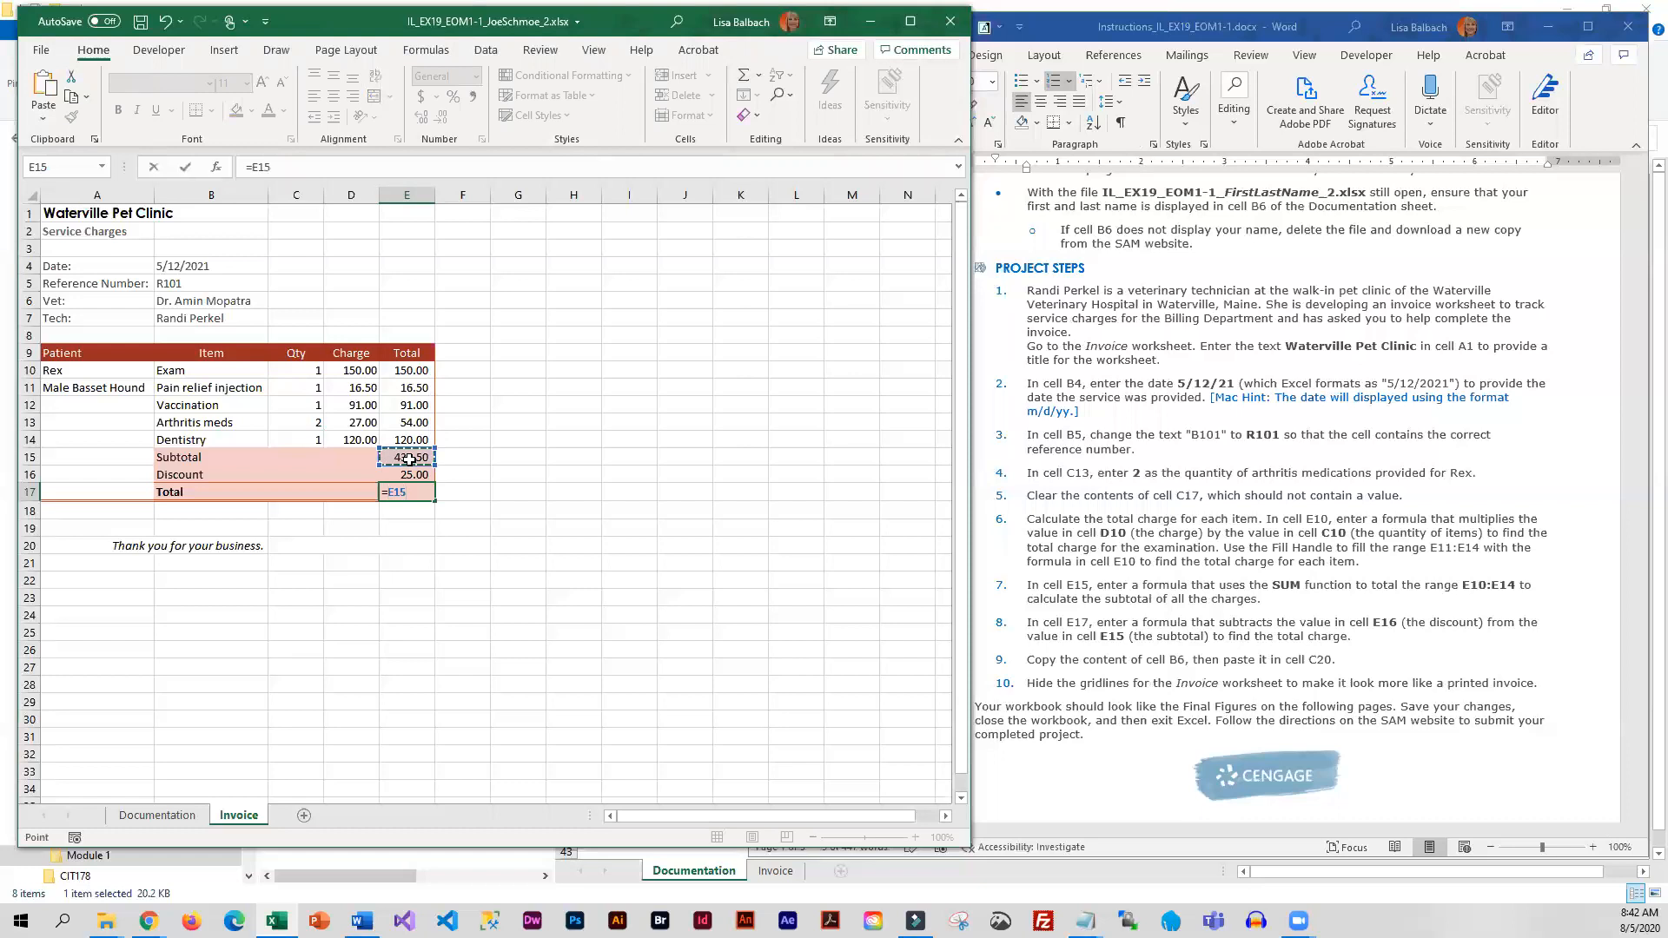
type("-")
left_click(414, 475)
key("Return")
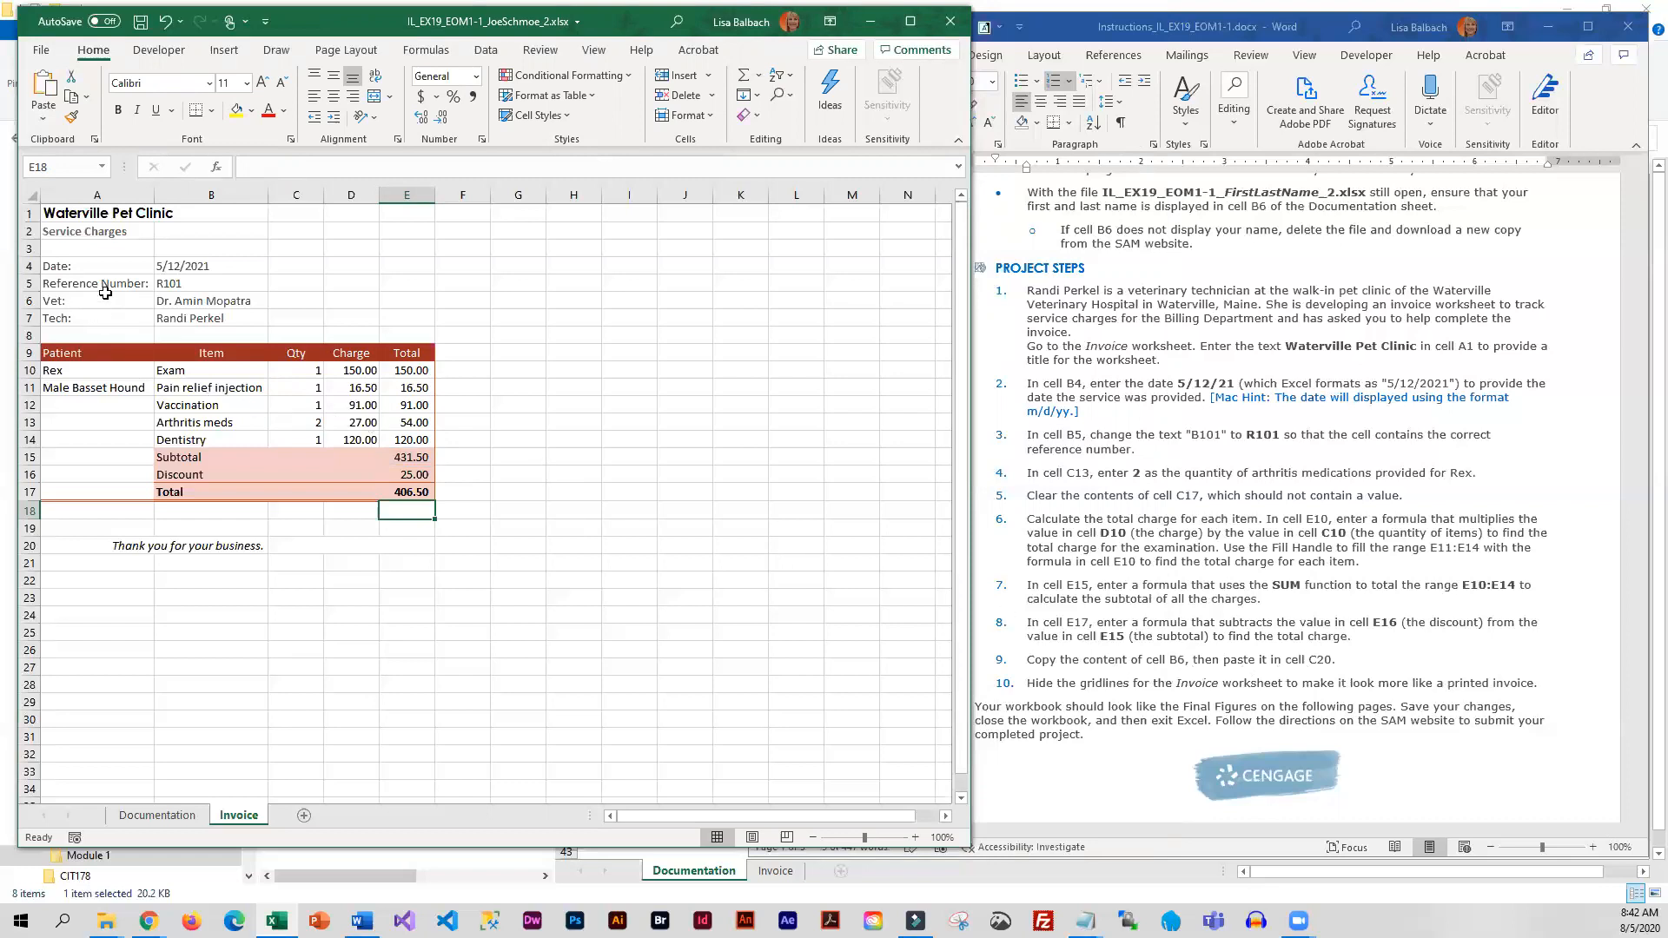
Copy the vet's name from cell B6 and paste it into cell C20 beside the thank-you message
left_click(219, 305)
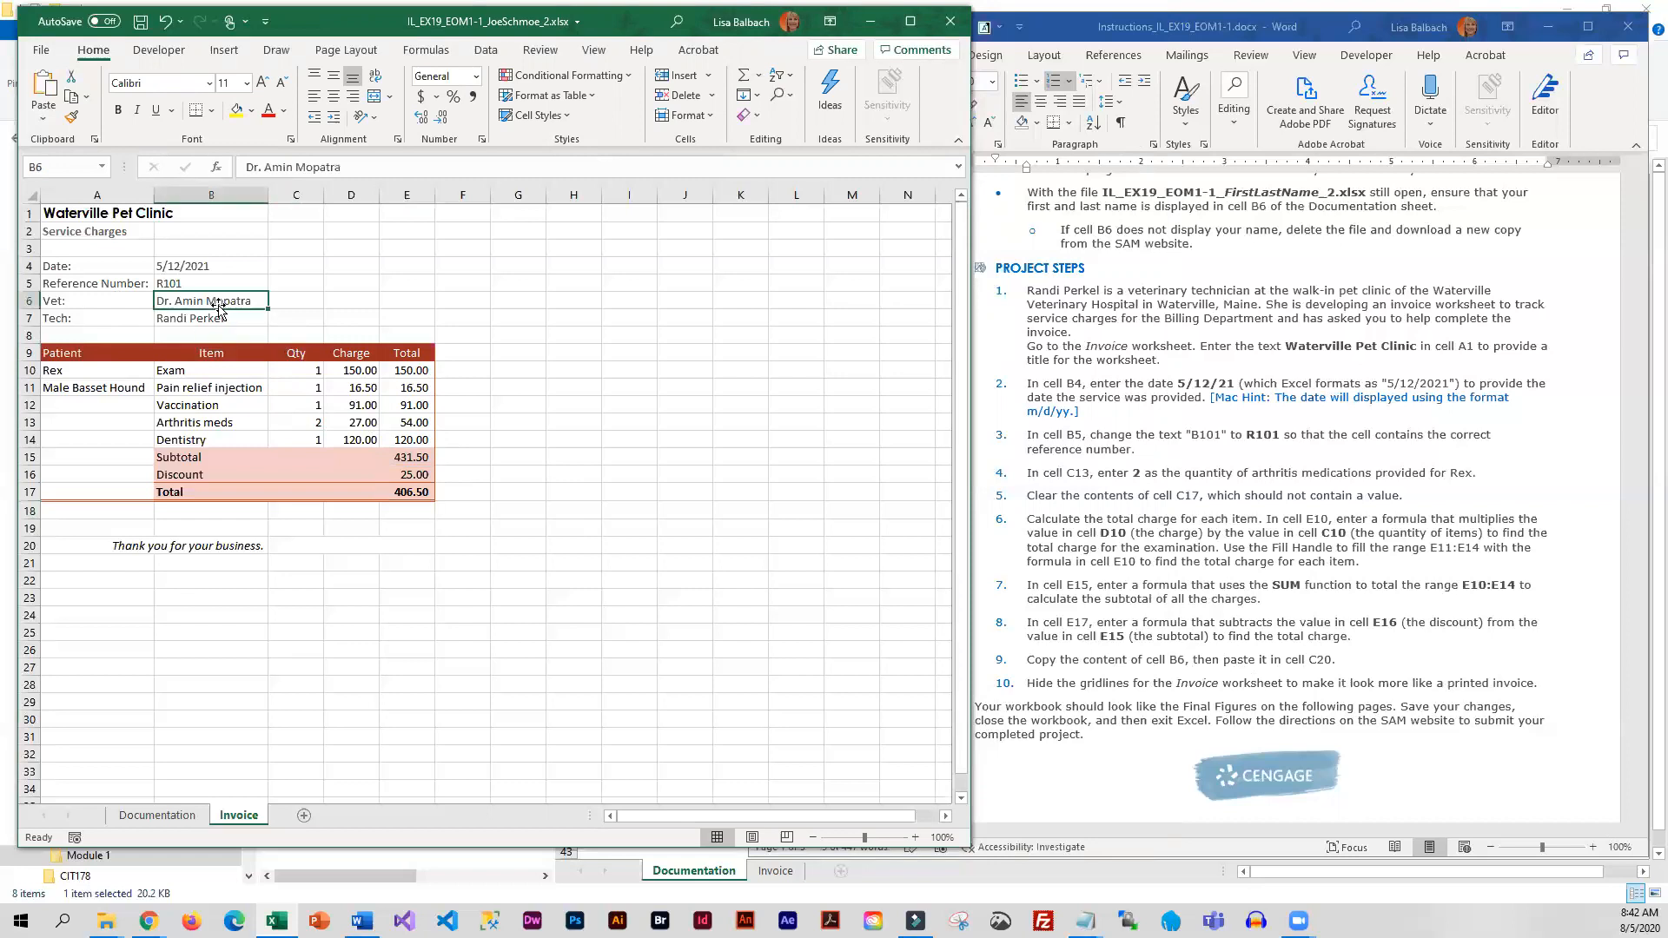
key("ctrl+c")
left_click(313, 546)
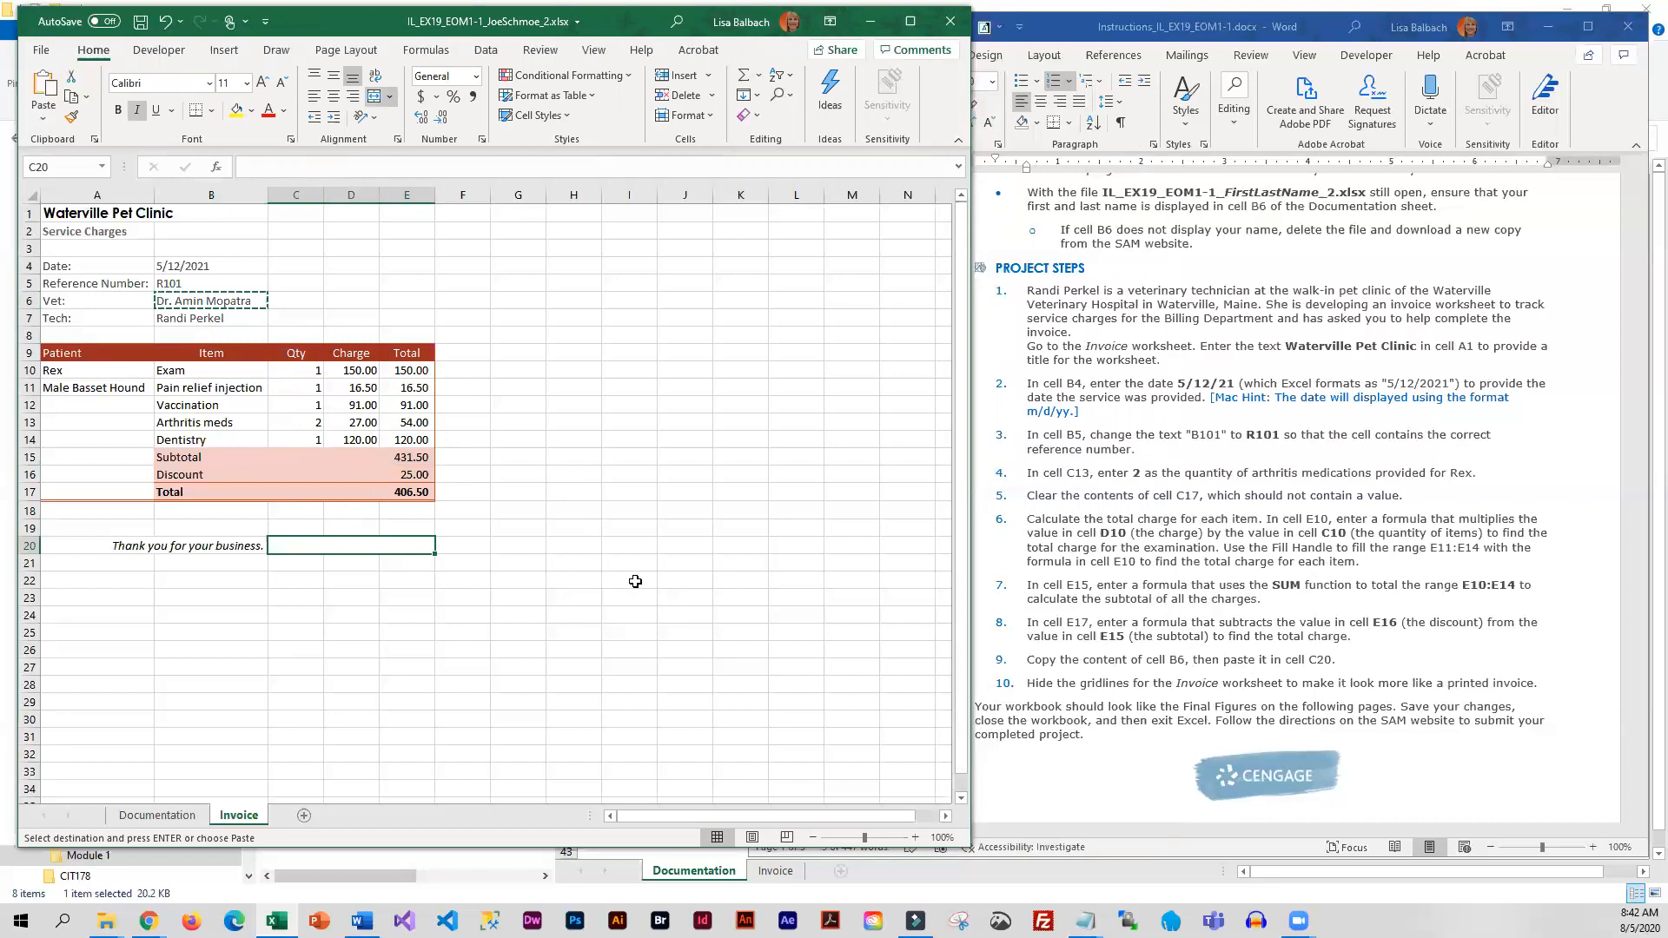
left_click(44, 91)
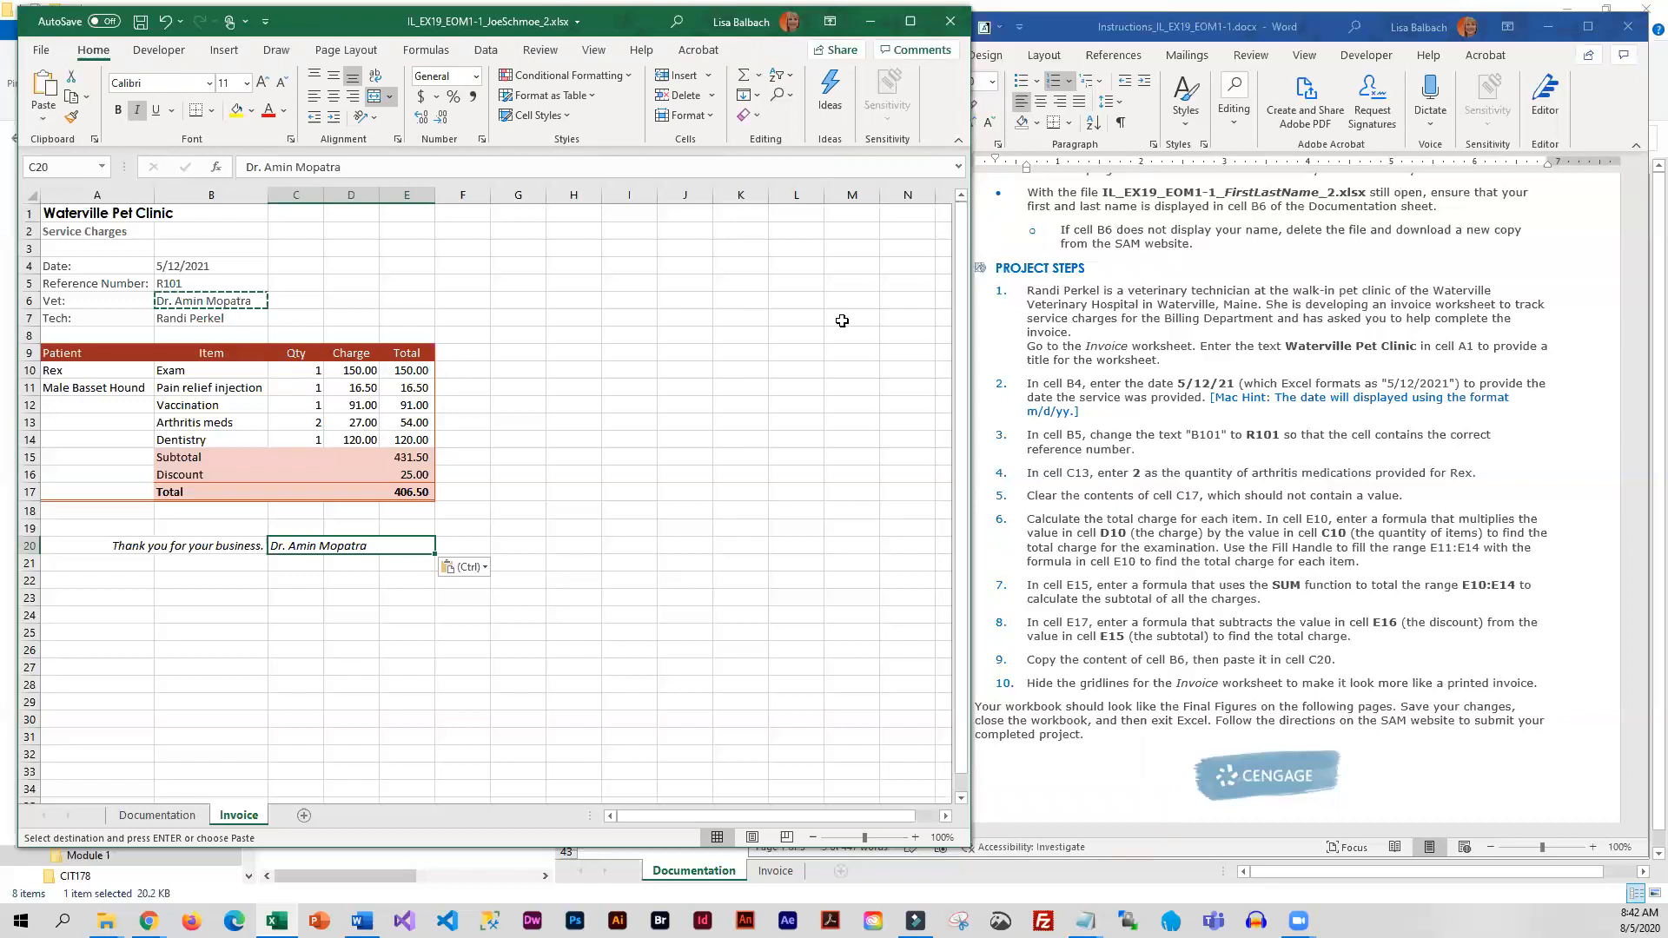
Hide the gridlines on the Invoice worksheet
left_click(593, 50)
left_click(329, 111)
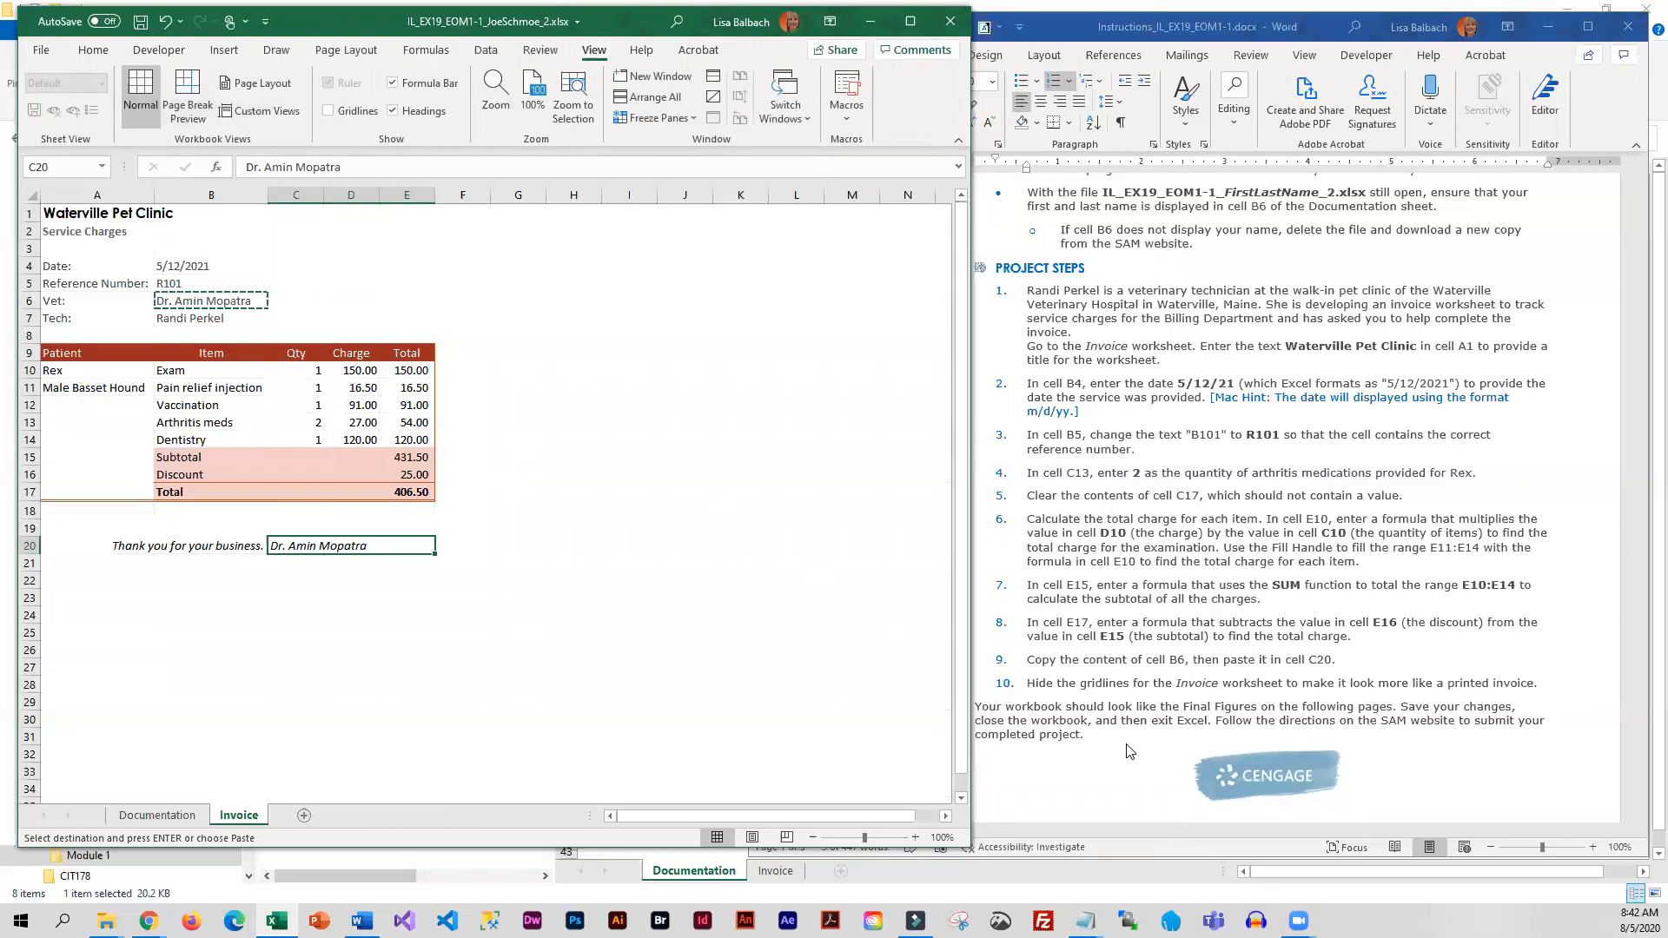
Compare the Invoice worksheet with Final Figure 1 in the Word instructions
left_click(1108, 552)
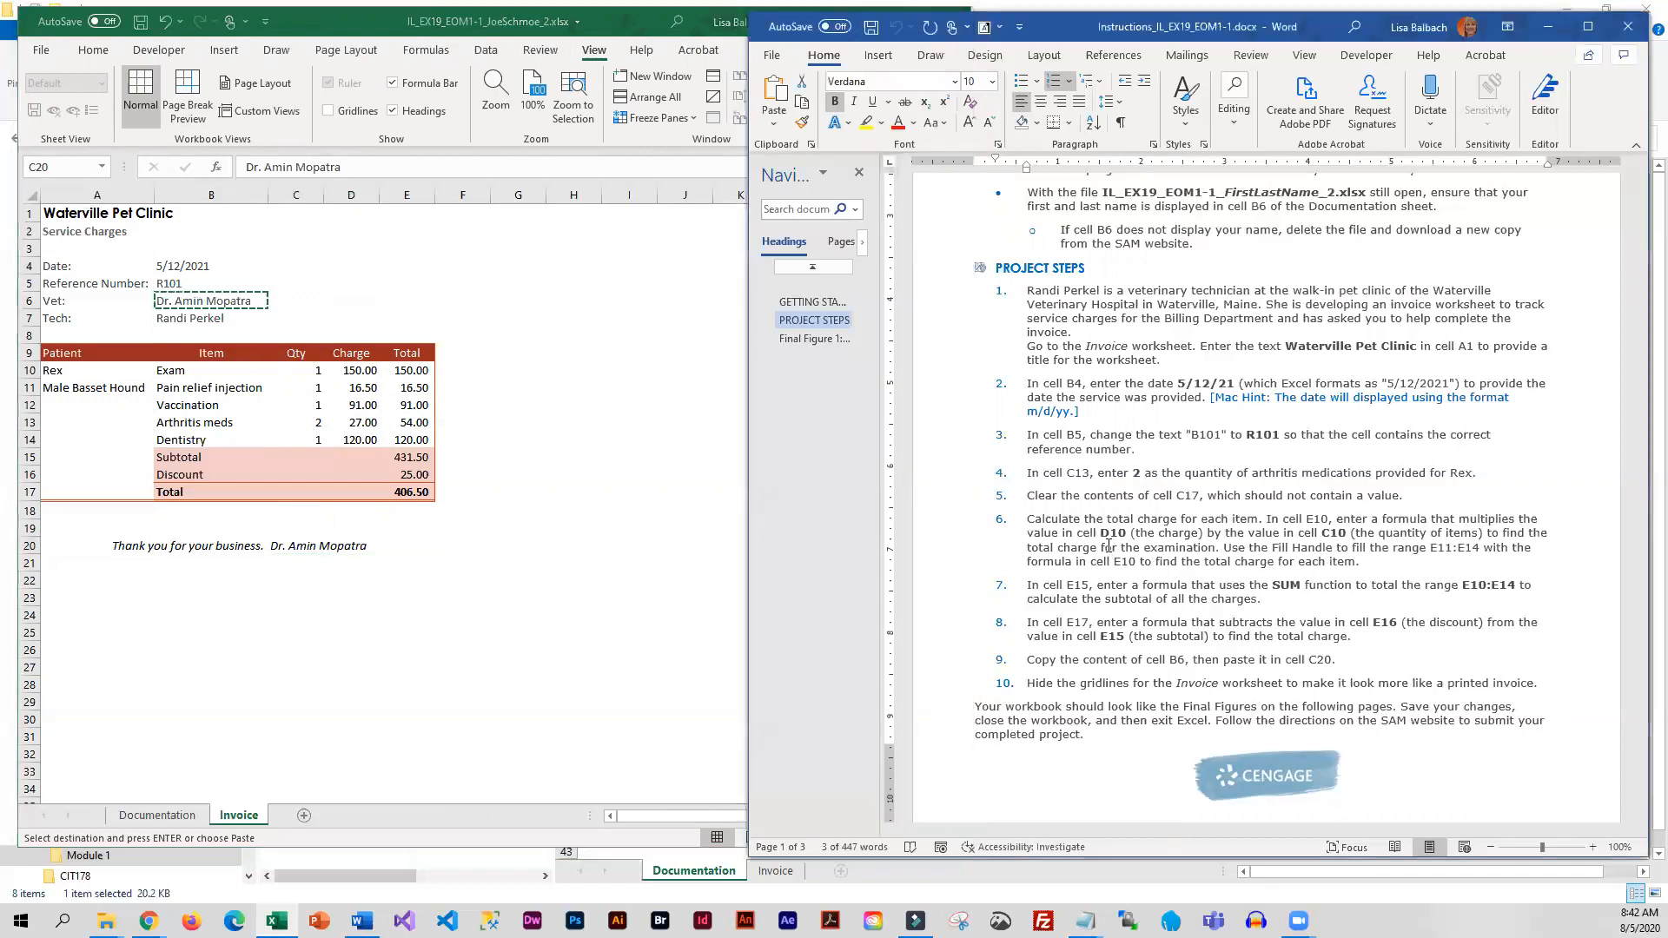
left_click(815, 338)
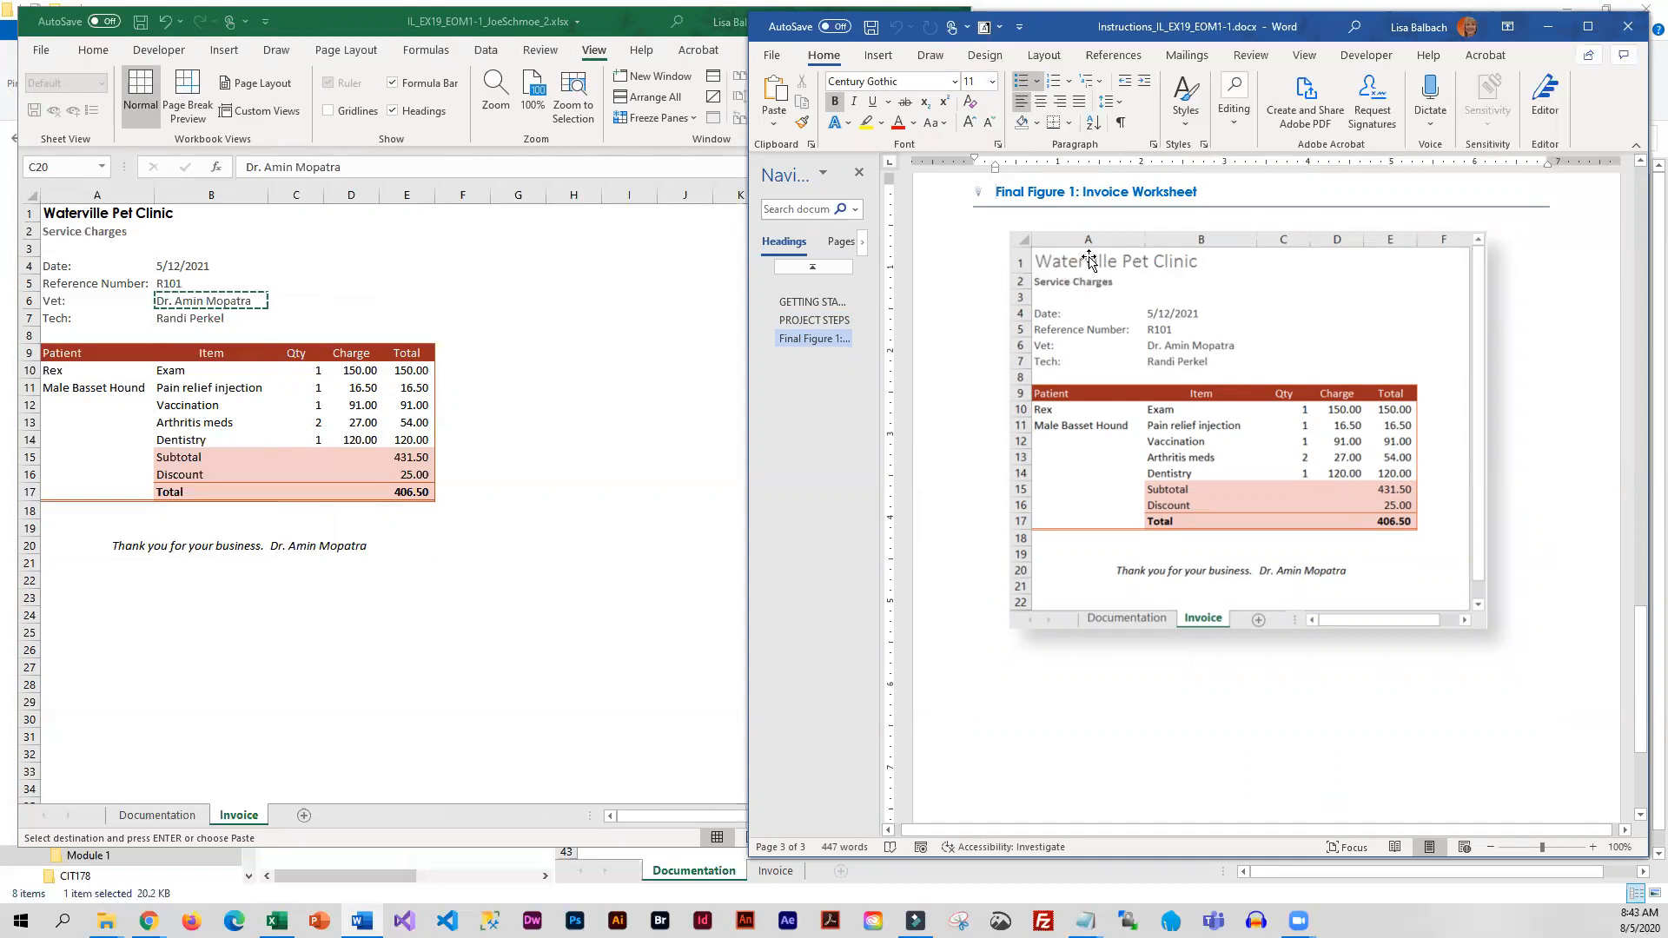
left_click(64, 220)
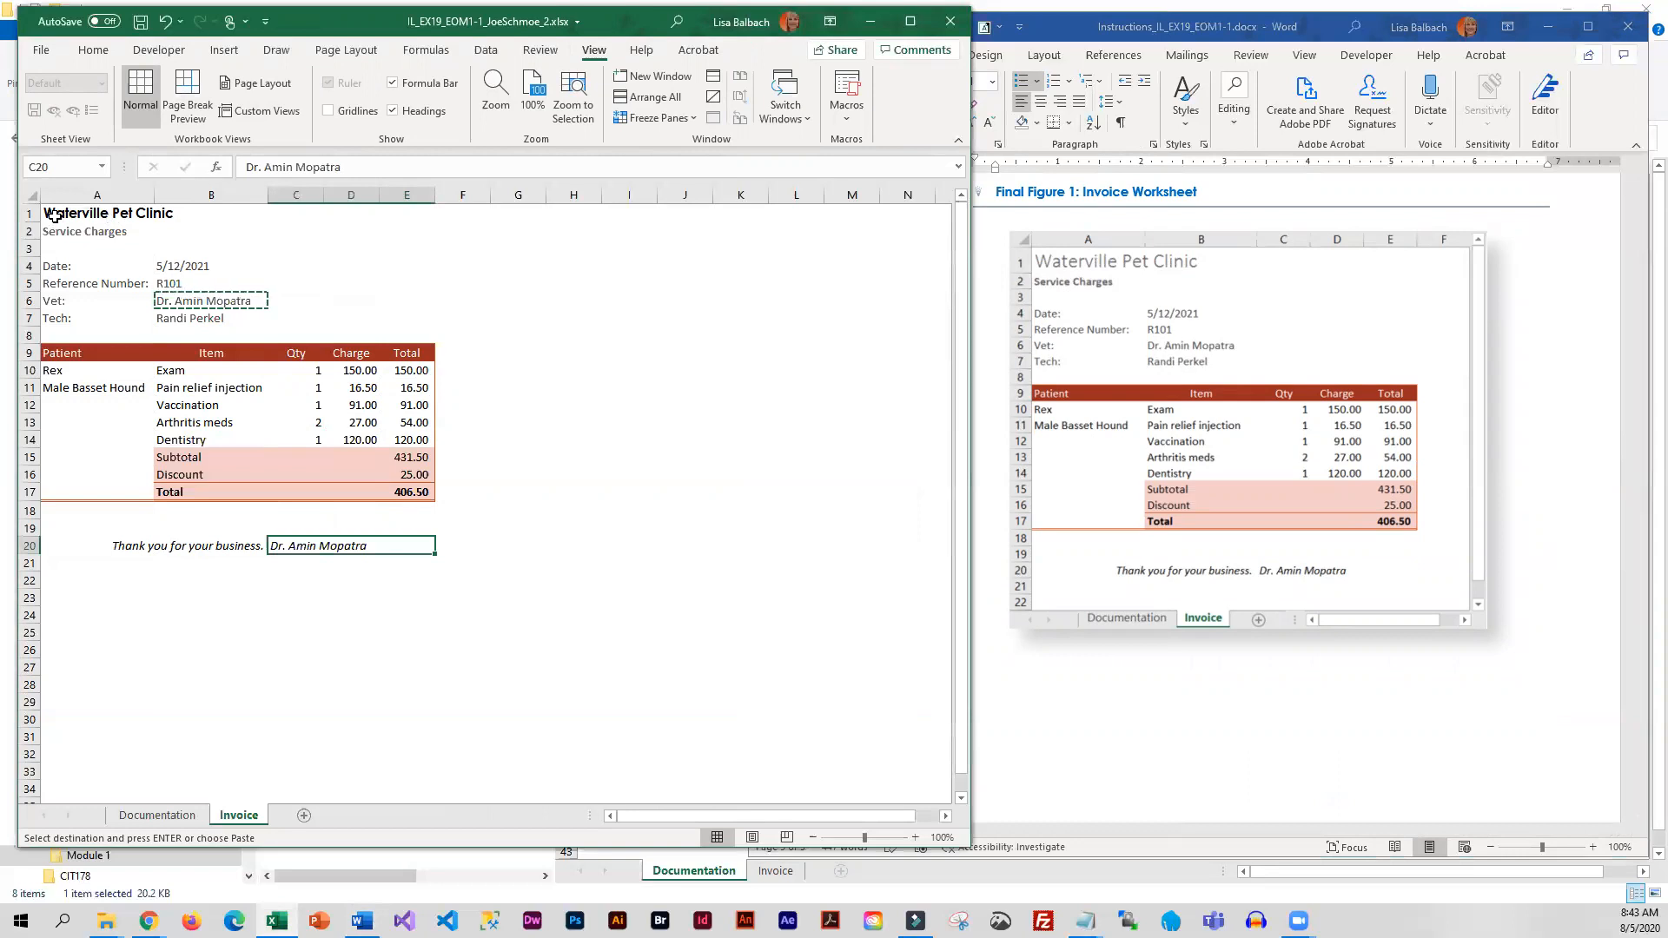
Apply the Title cell style to the heading in cell A1 of the Invoice worksheet and save the workbook
left_click(55, 216)
left_click(93, 51)
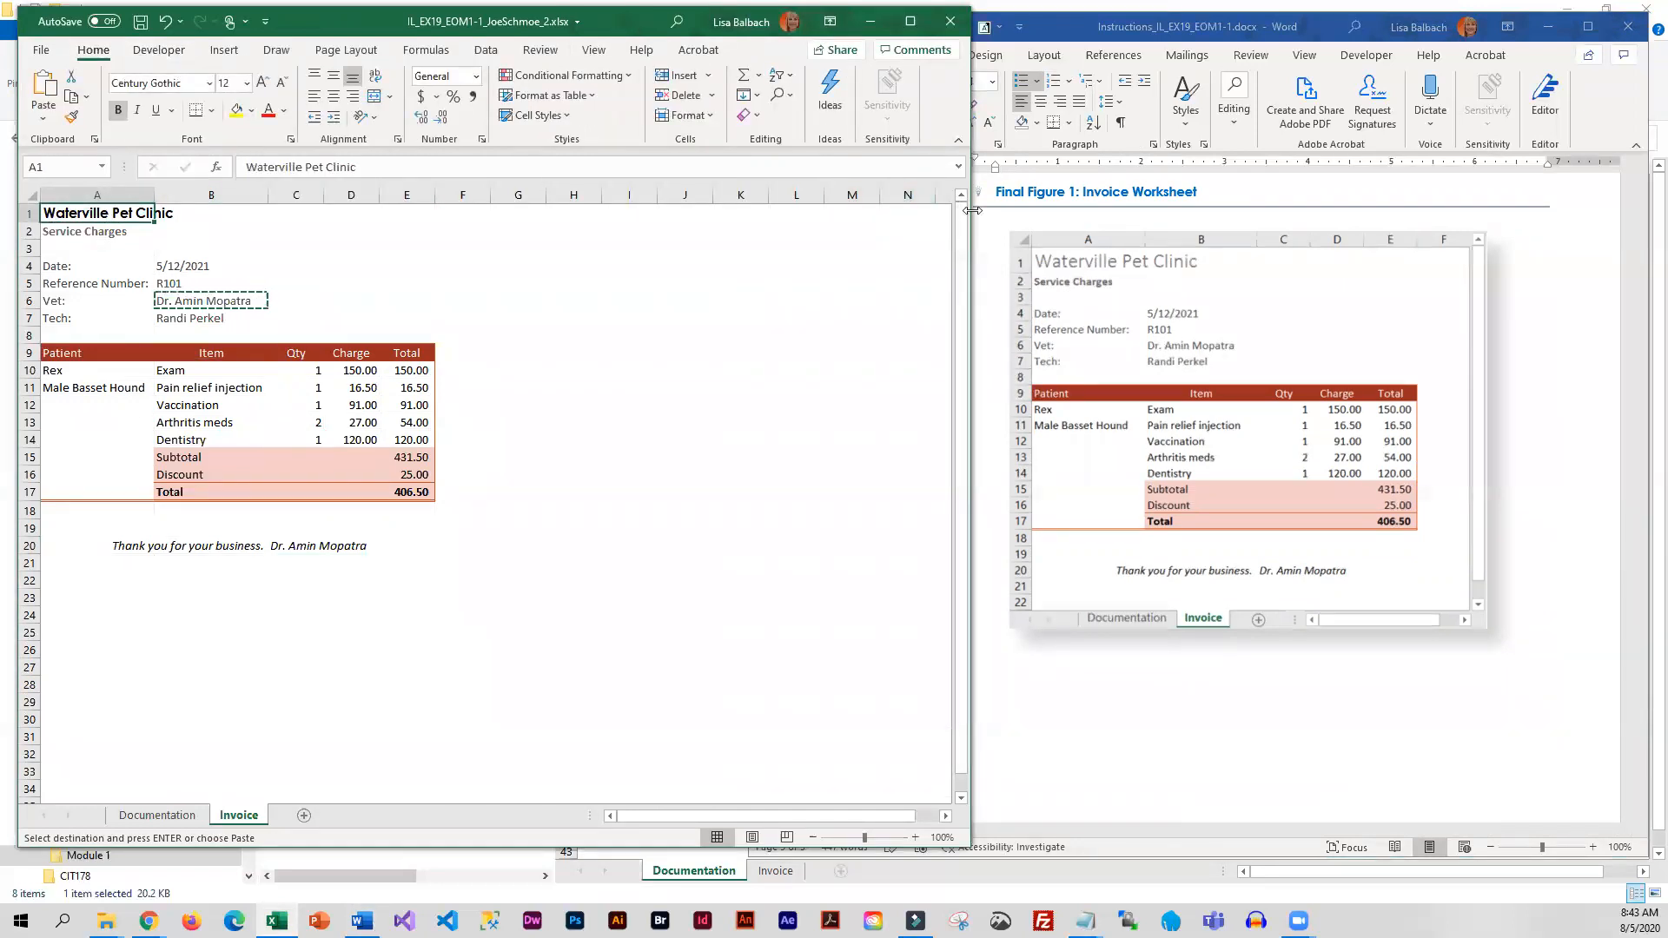
left_click_drag(972, 210, 1429, 210)
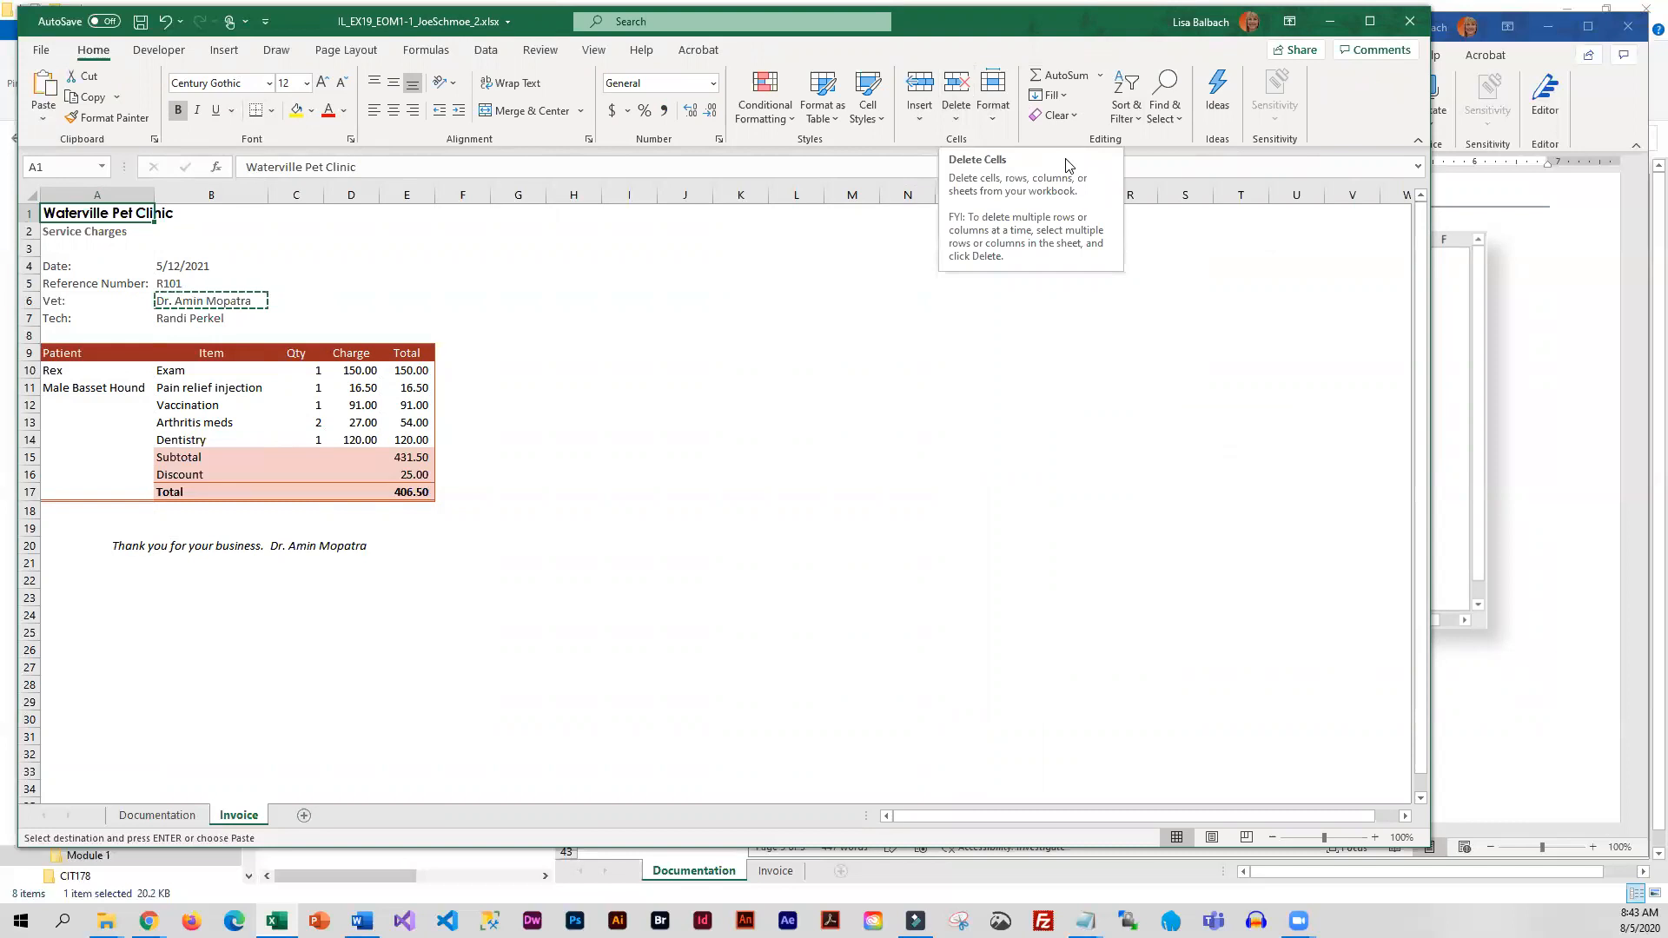
left_click(993, 121)
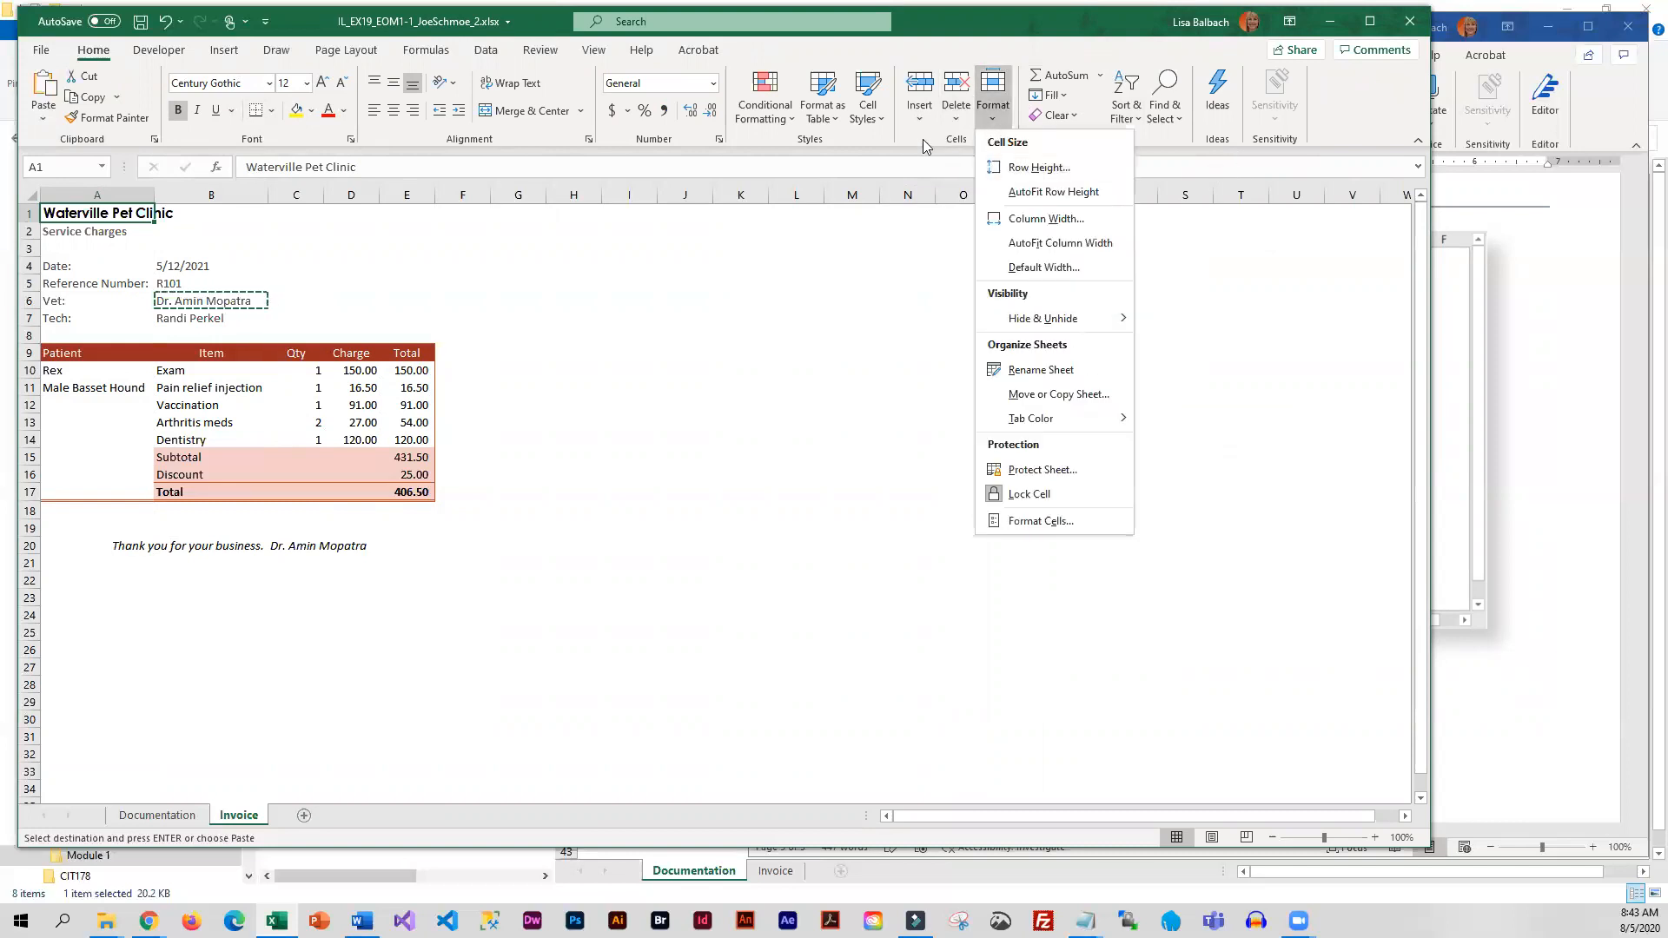
left_click(869, 120)
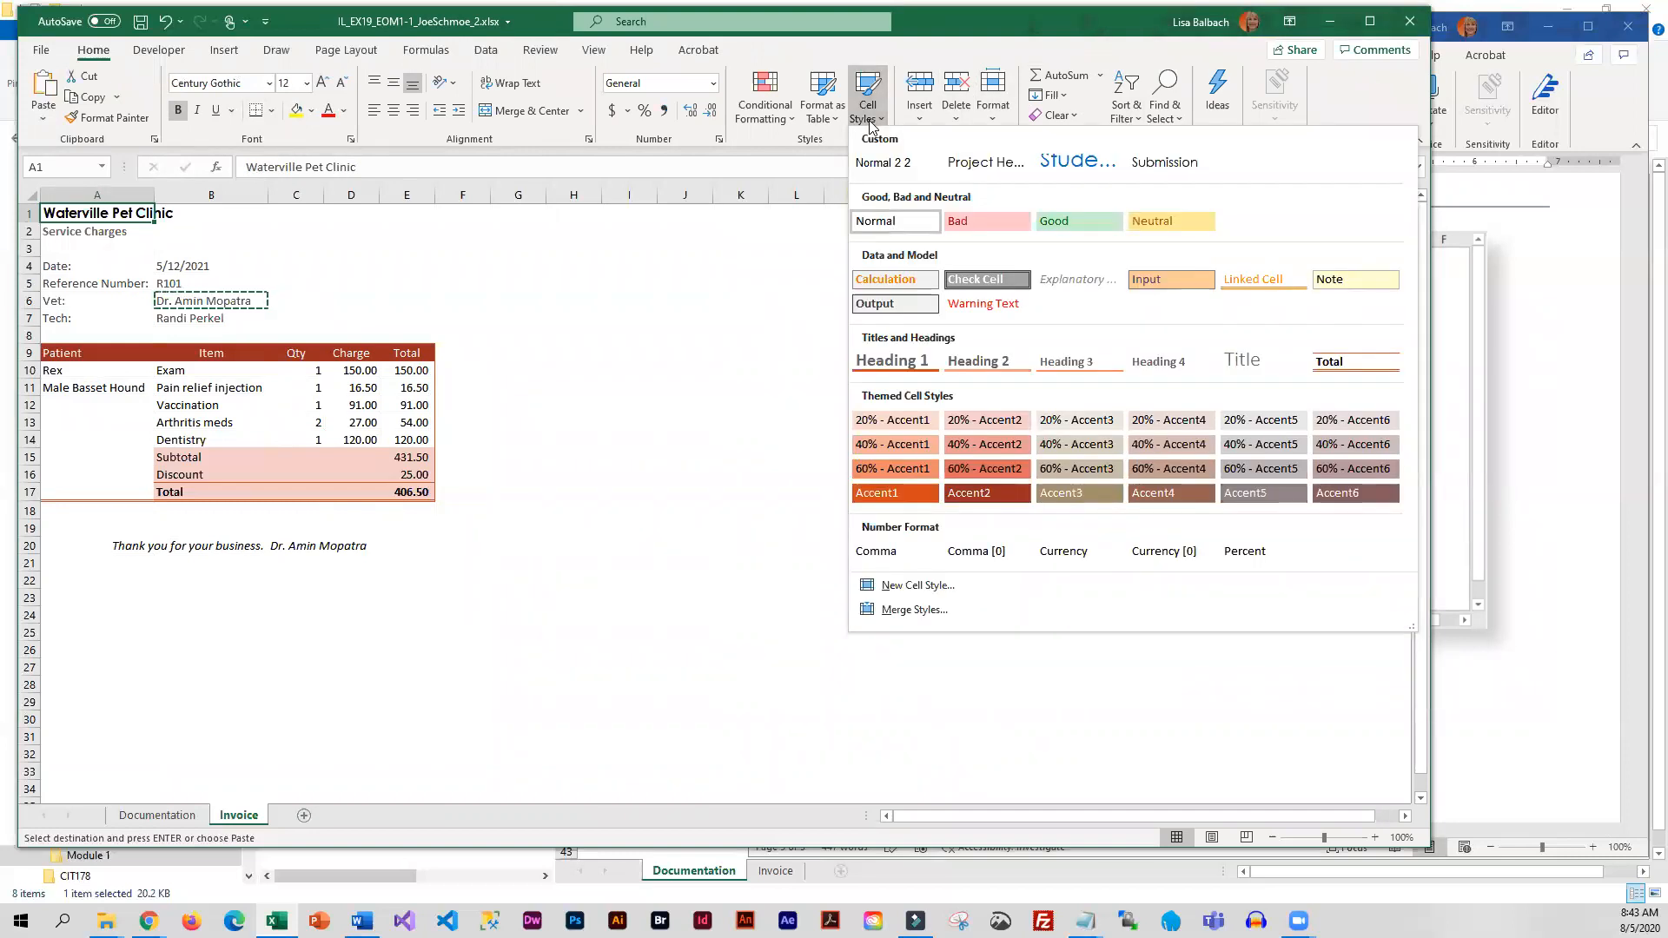
left_click(1255, 371)
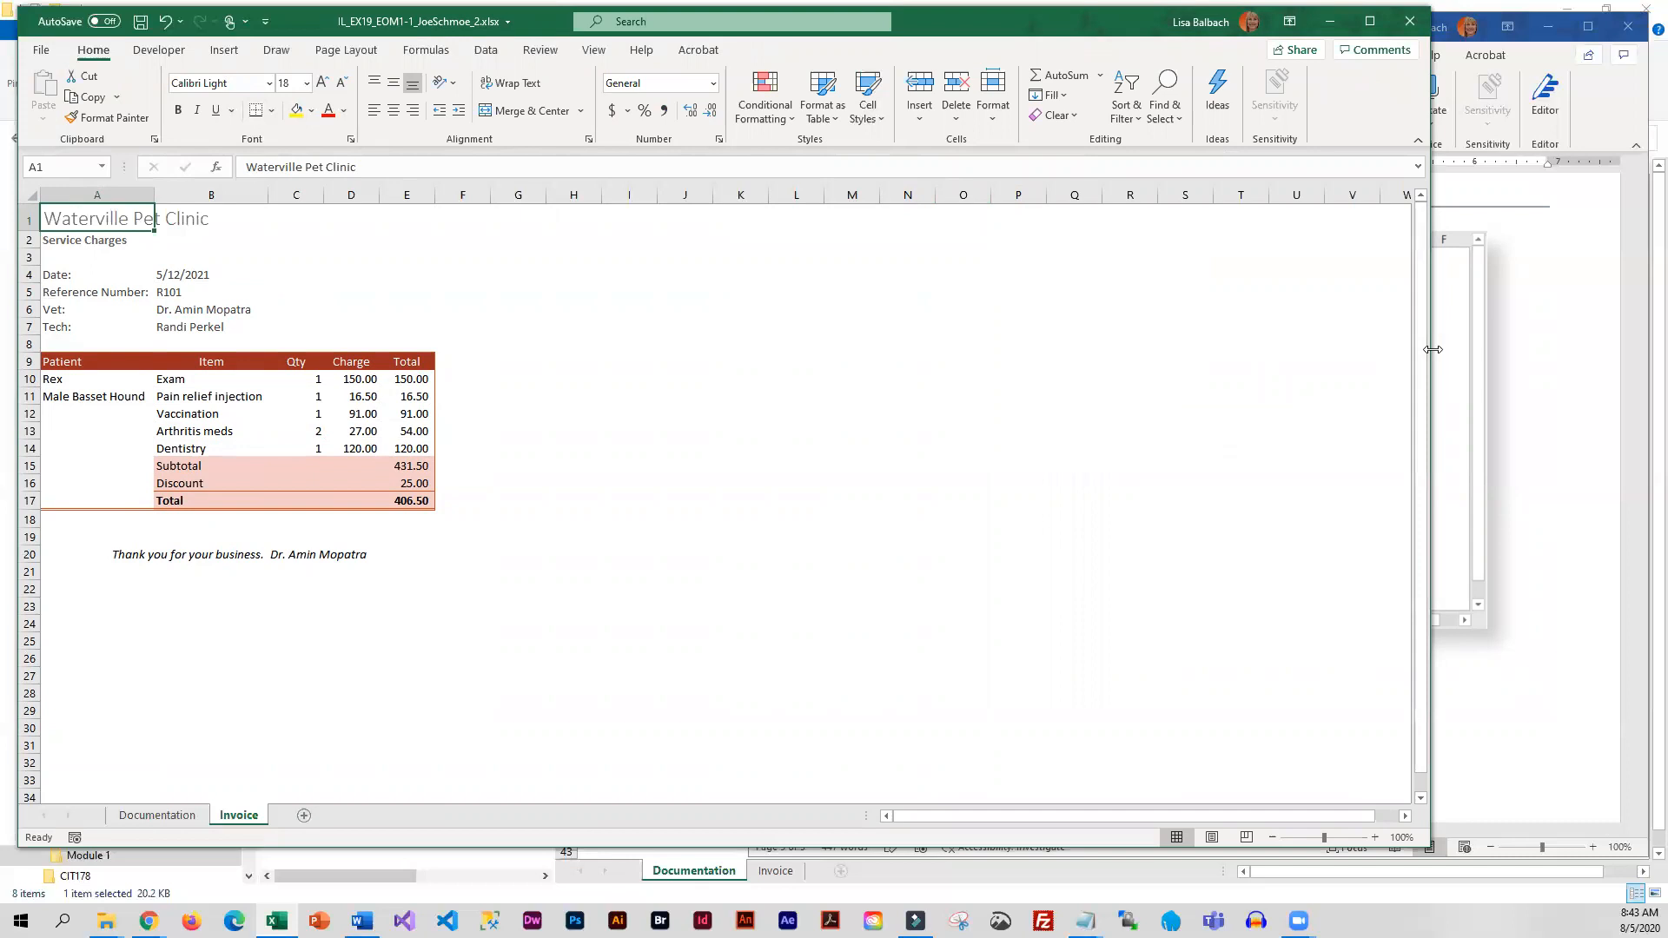
left_click_drag(1432, 349, 980, 361)
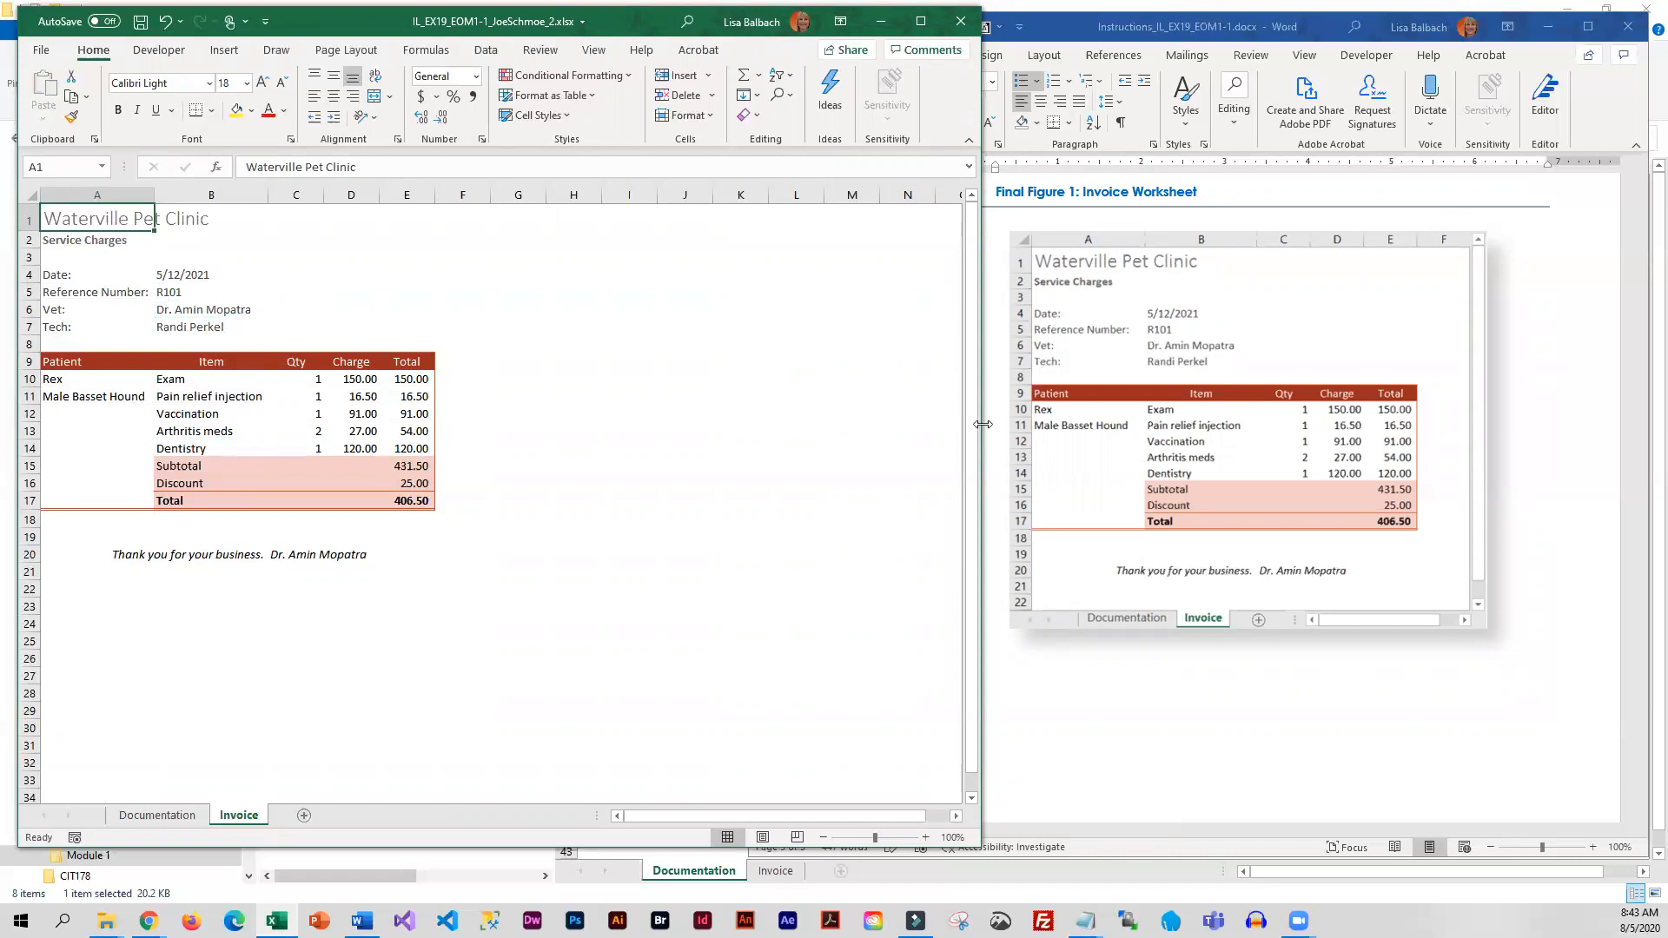
left_click(140, 21)
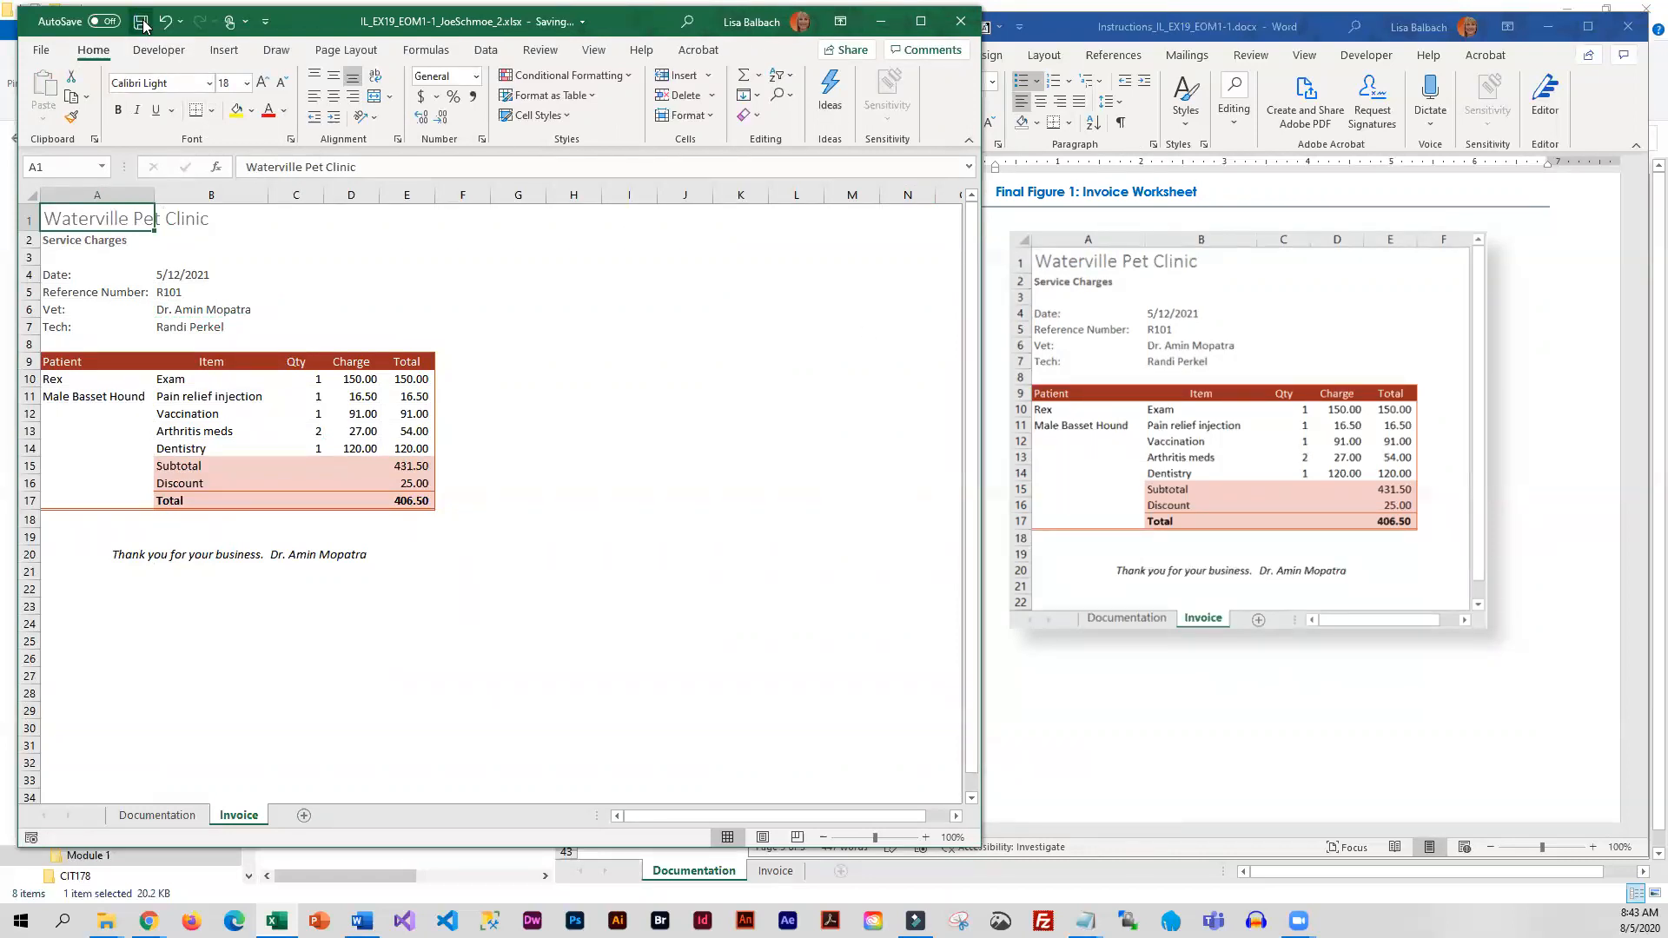
Reread the project steps and closing submission directions in the Word instructions, and minimize the document
left_click(1271, 674)
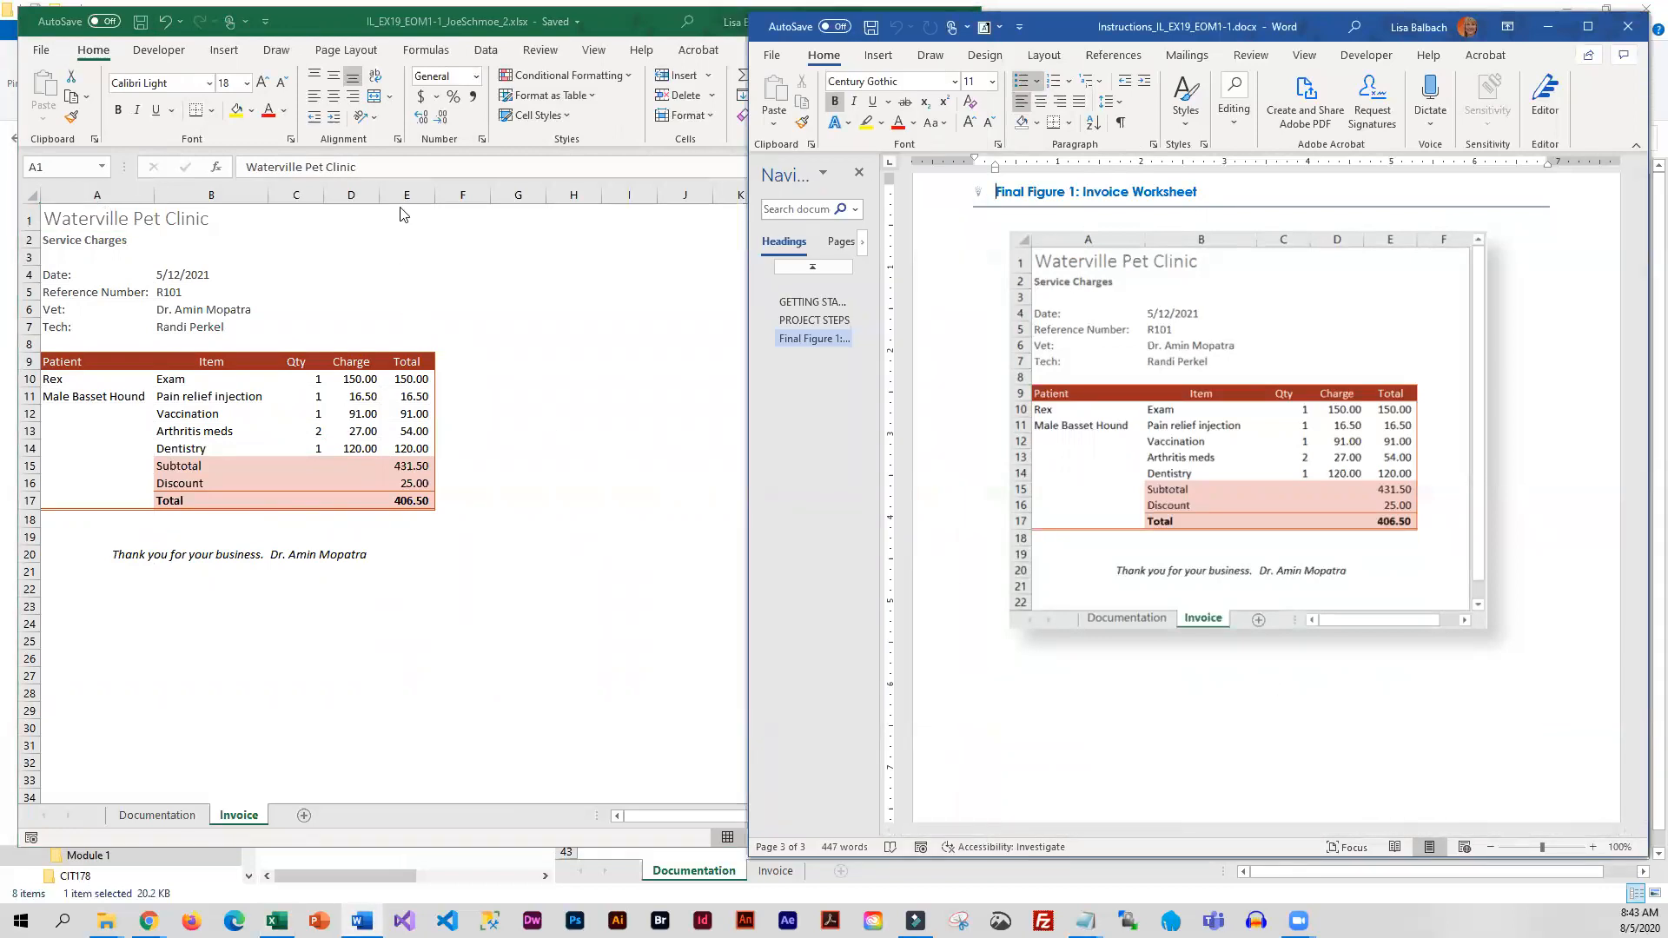
scroll(1274, 518, "up", 3)
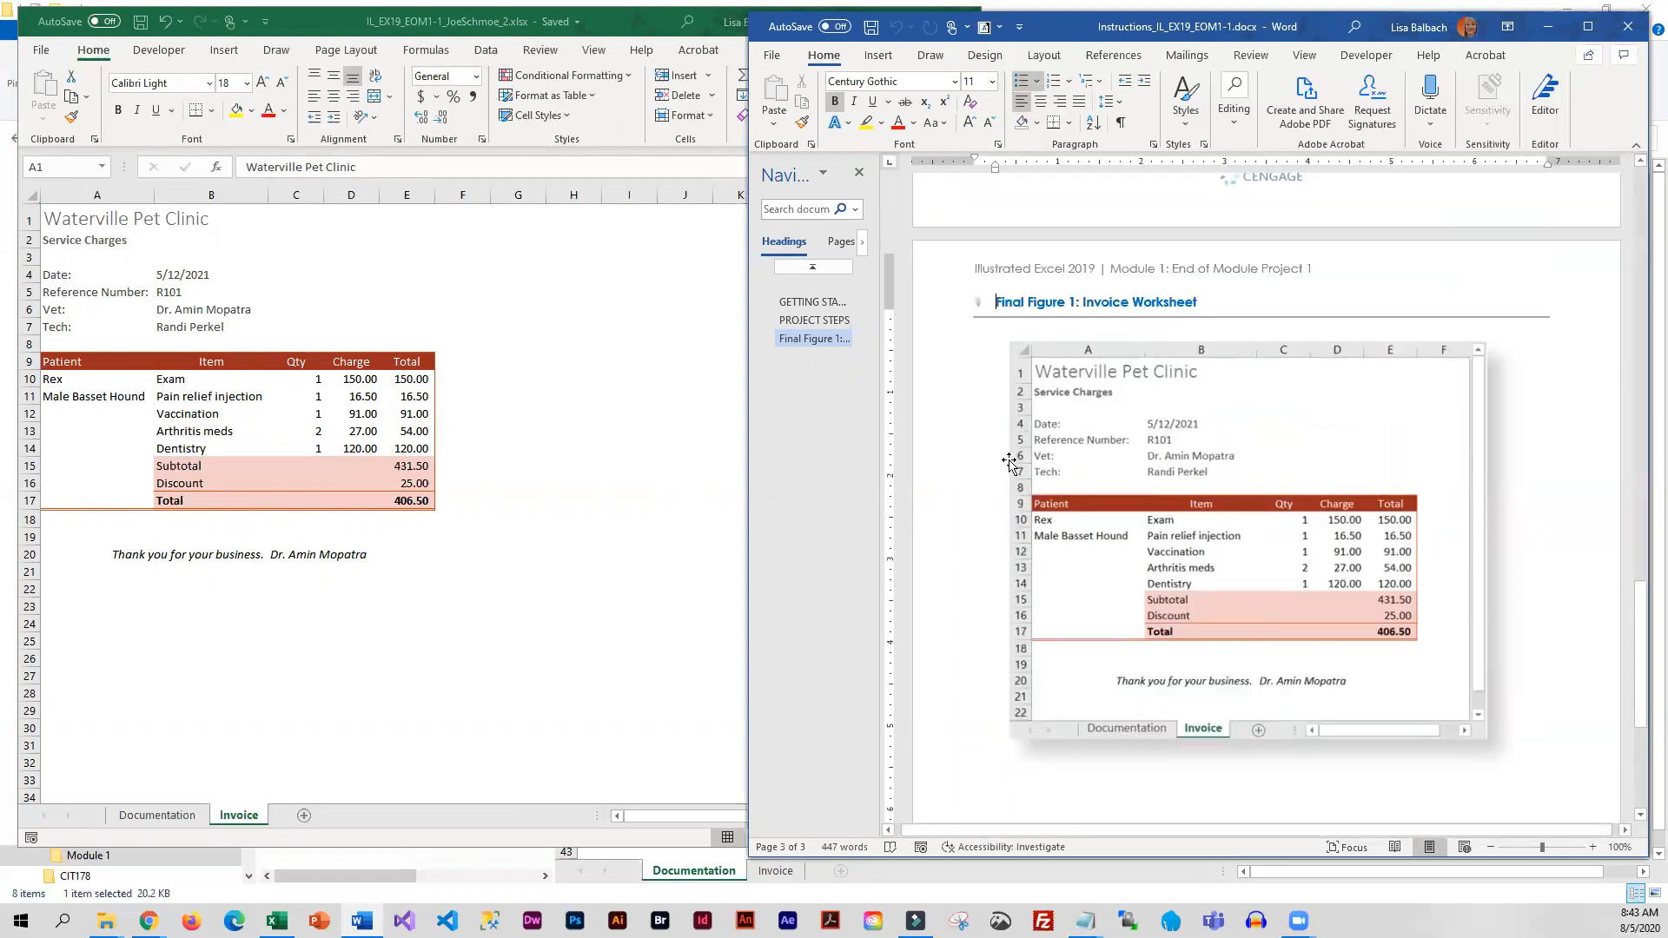
left_click(814, 320)
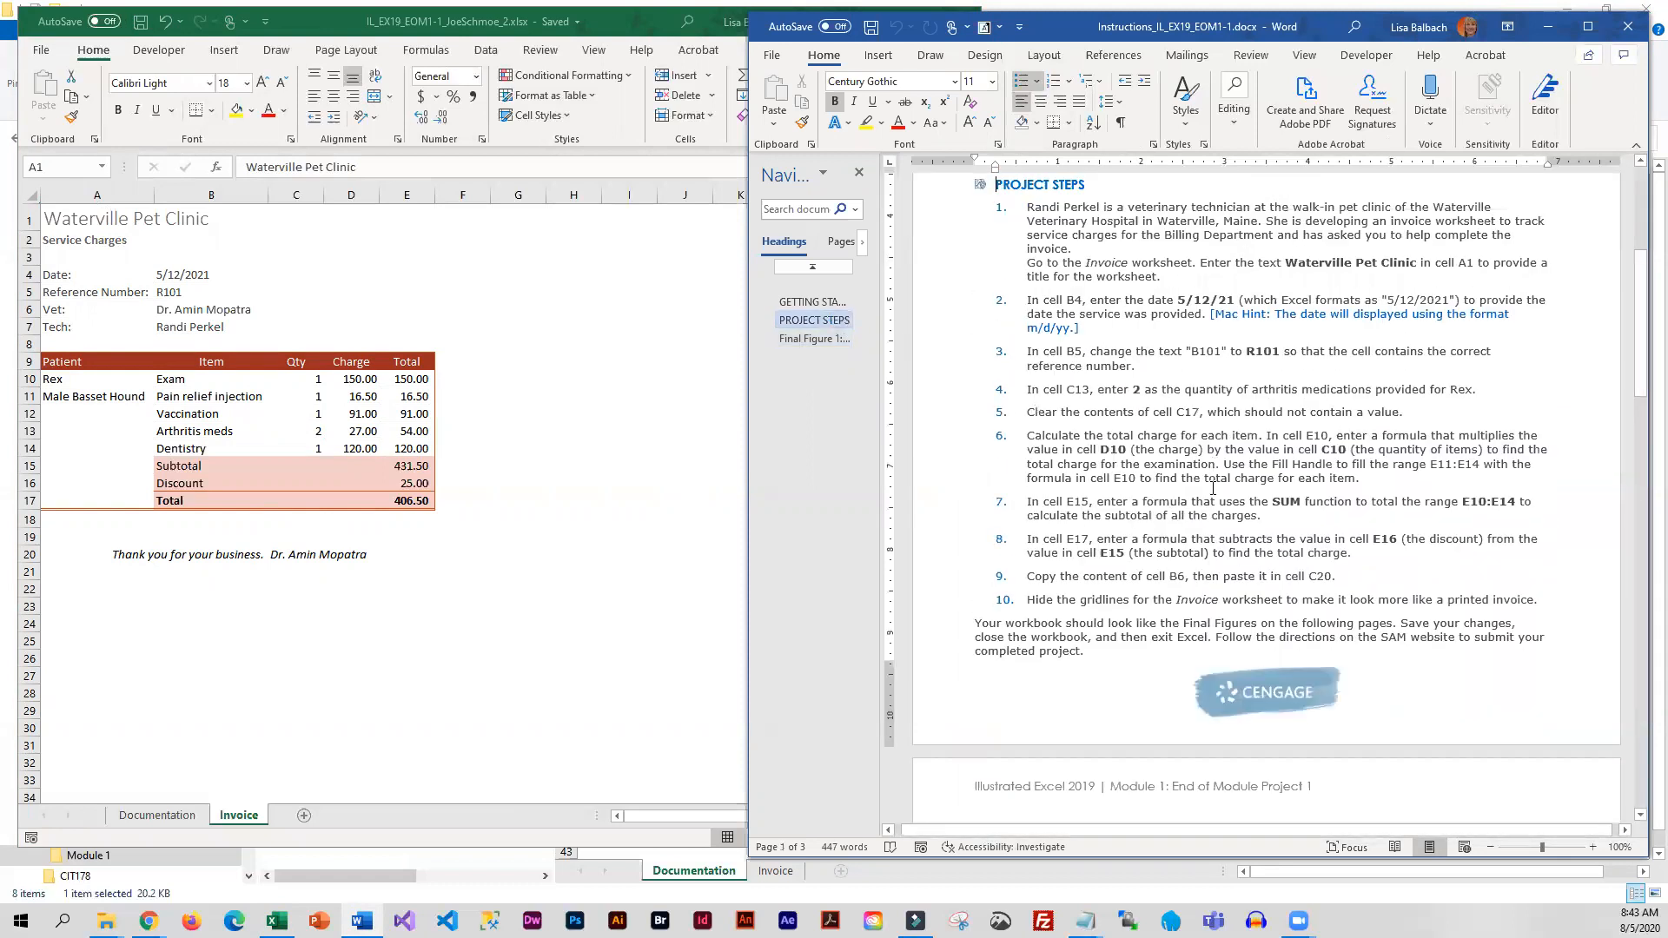
scroll(1279, 651, "down", 3)
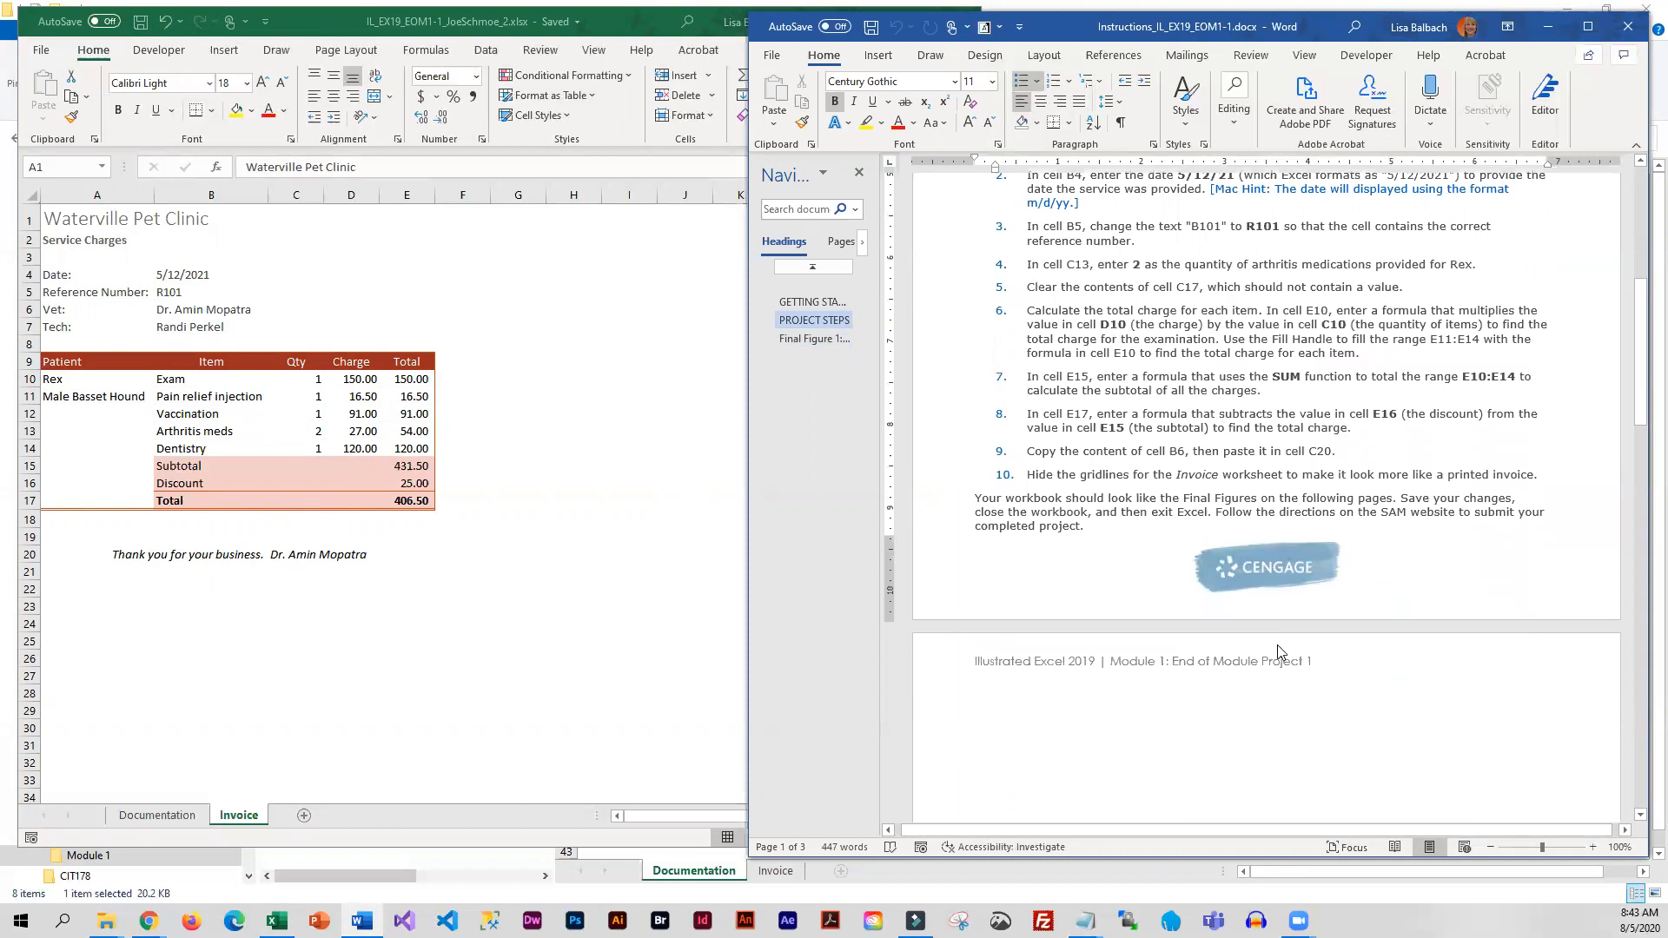
scroll(1281, 652, "up", 2)
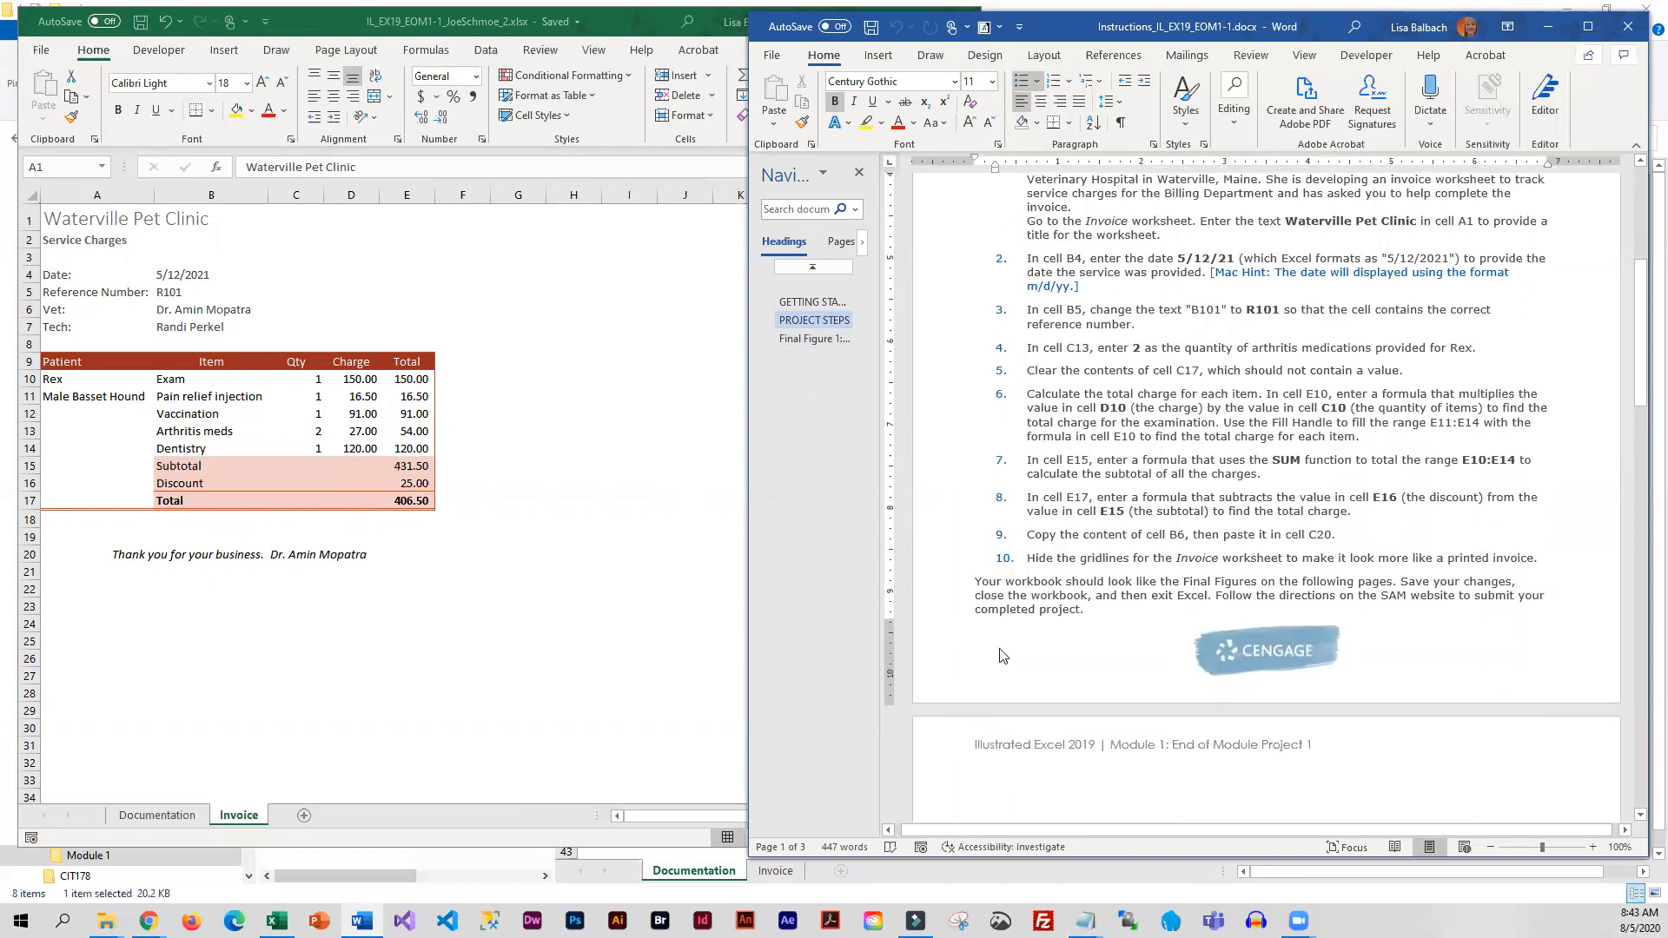
left_click(1548, 27)
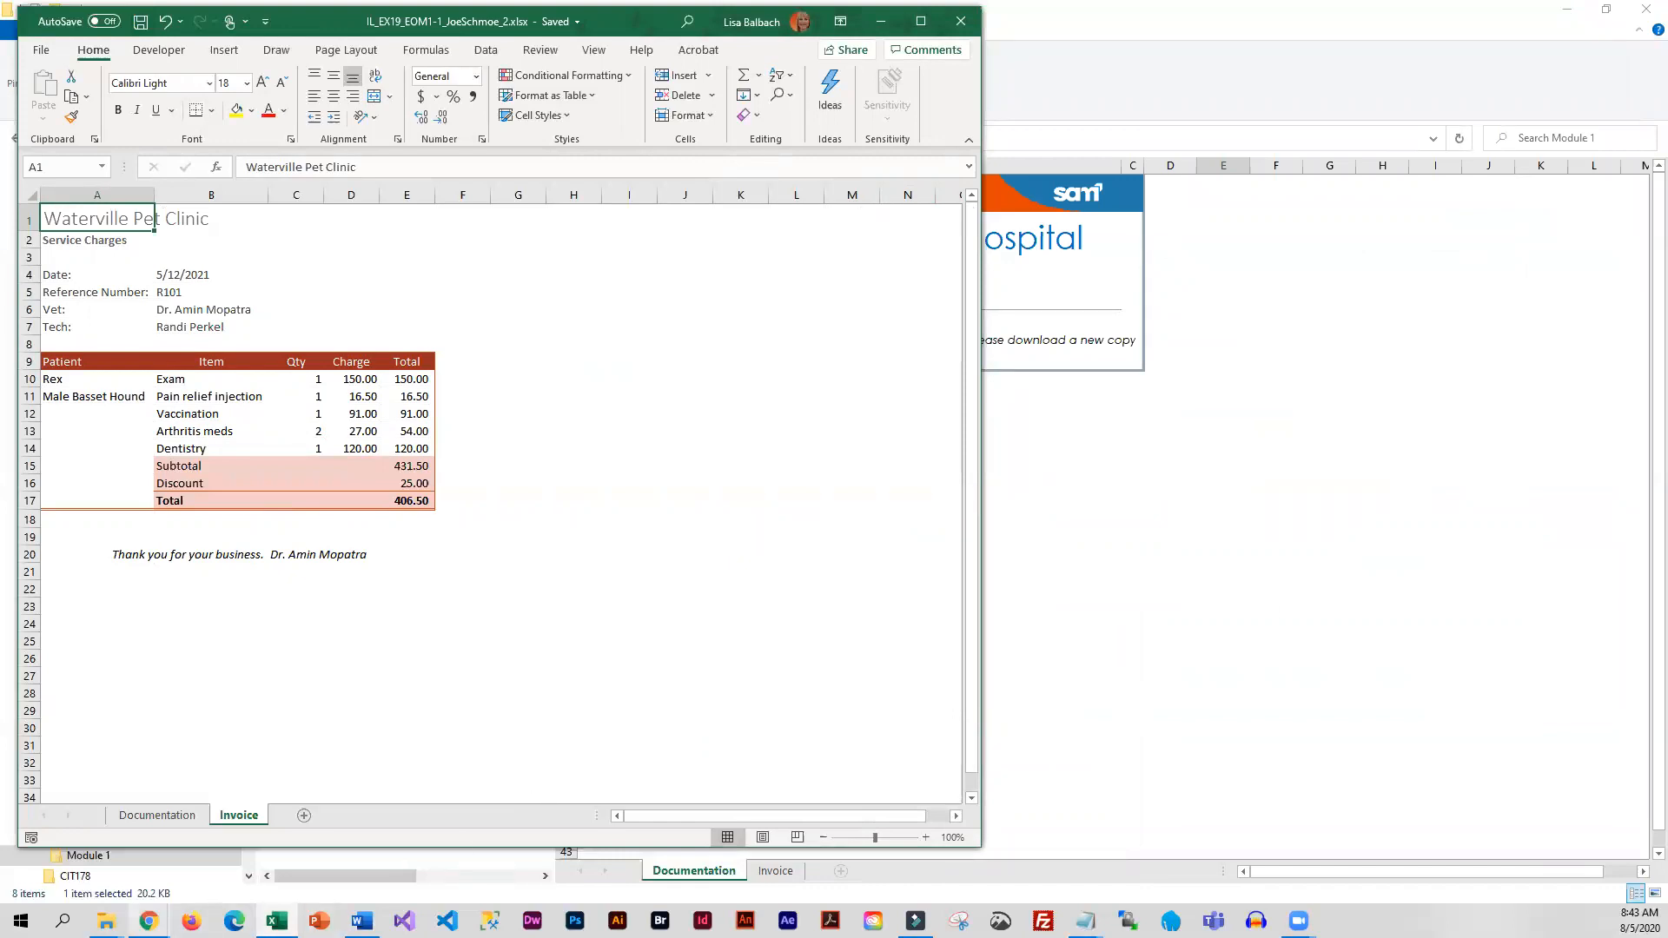
Switch to the SAM project submission page in Chrome and continue to the upload step
mouse_move(148, 921)
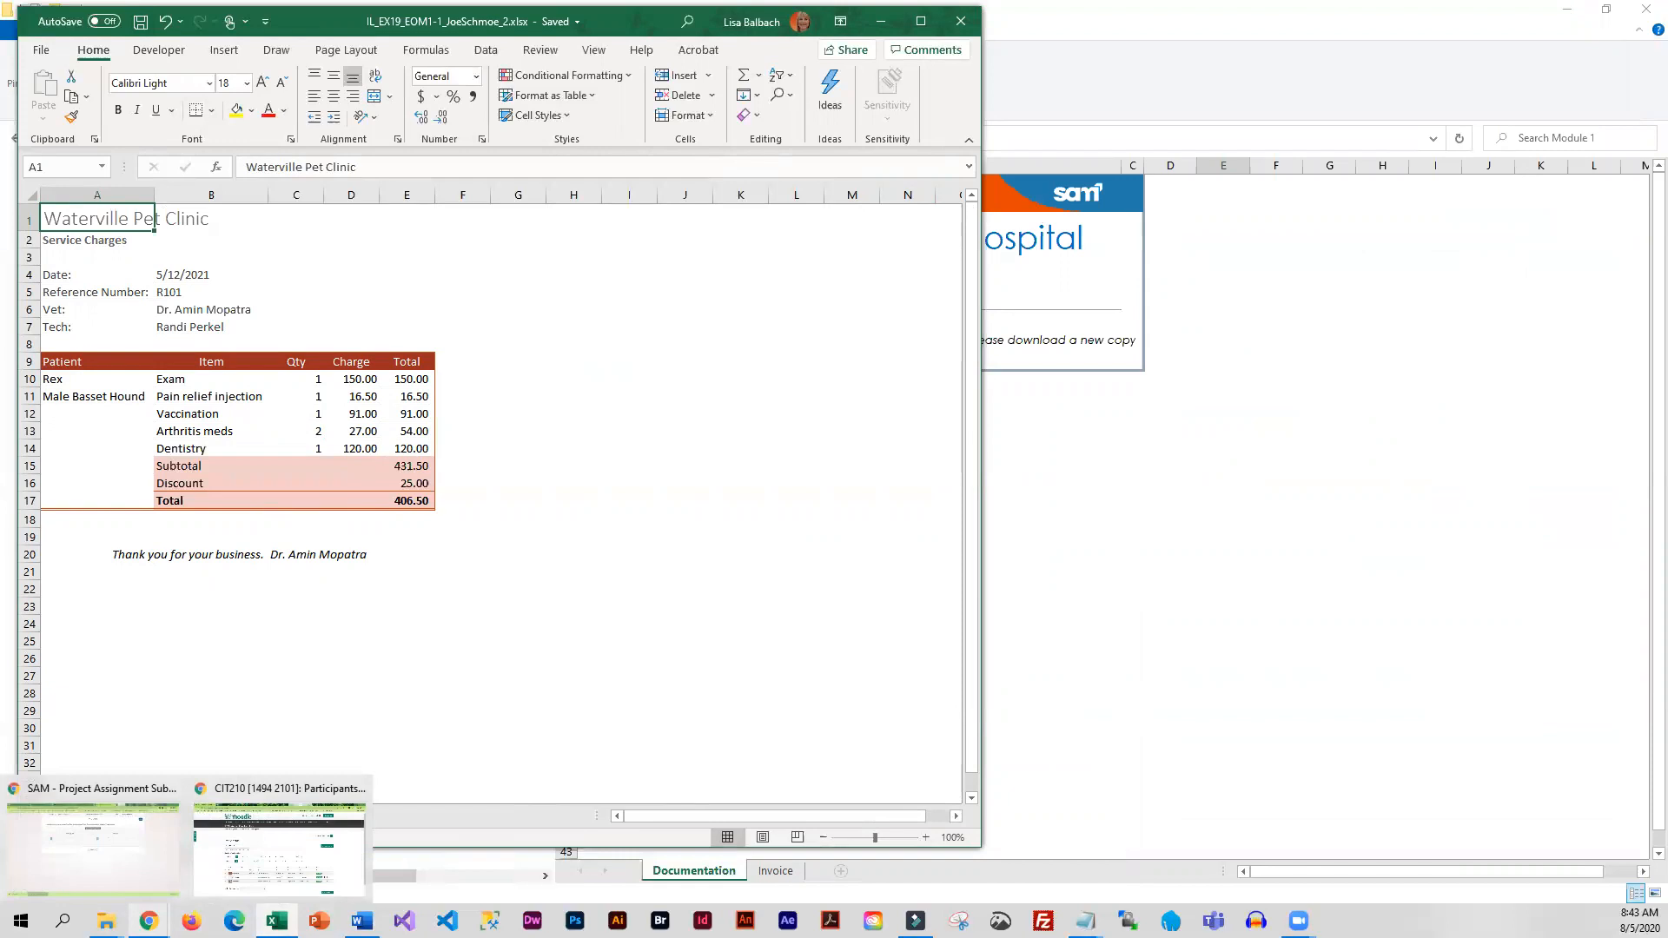
left_click(155, 873)
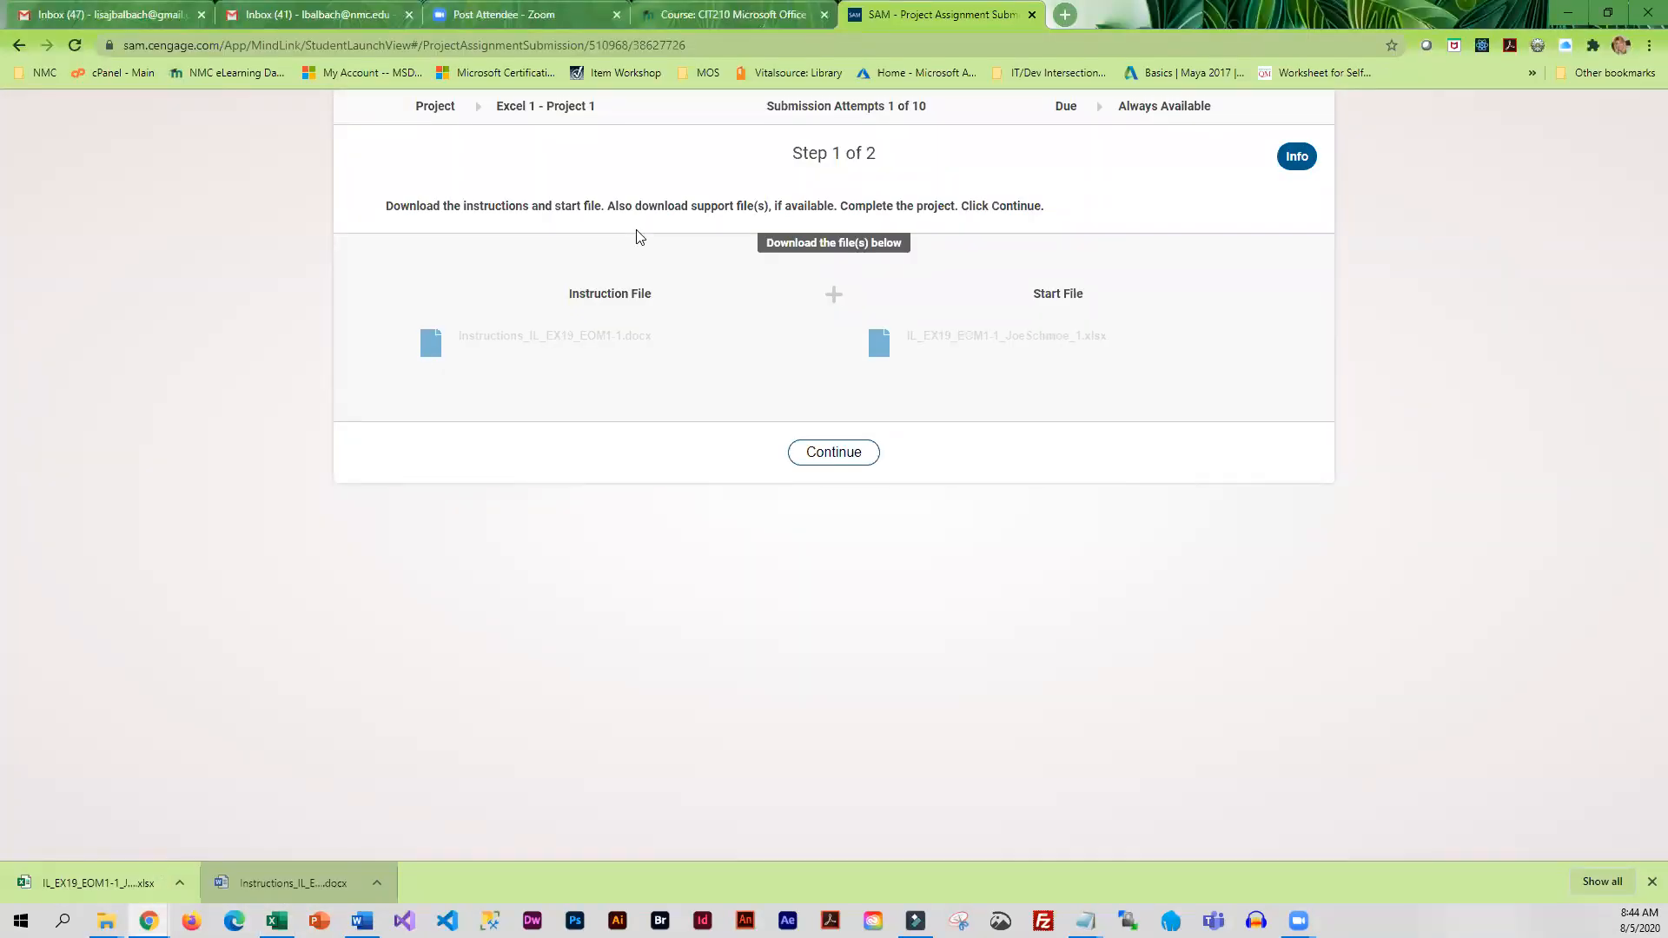
left_click(834, 452)
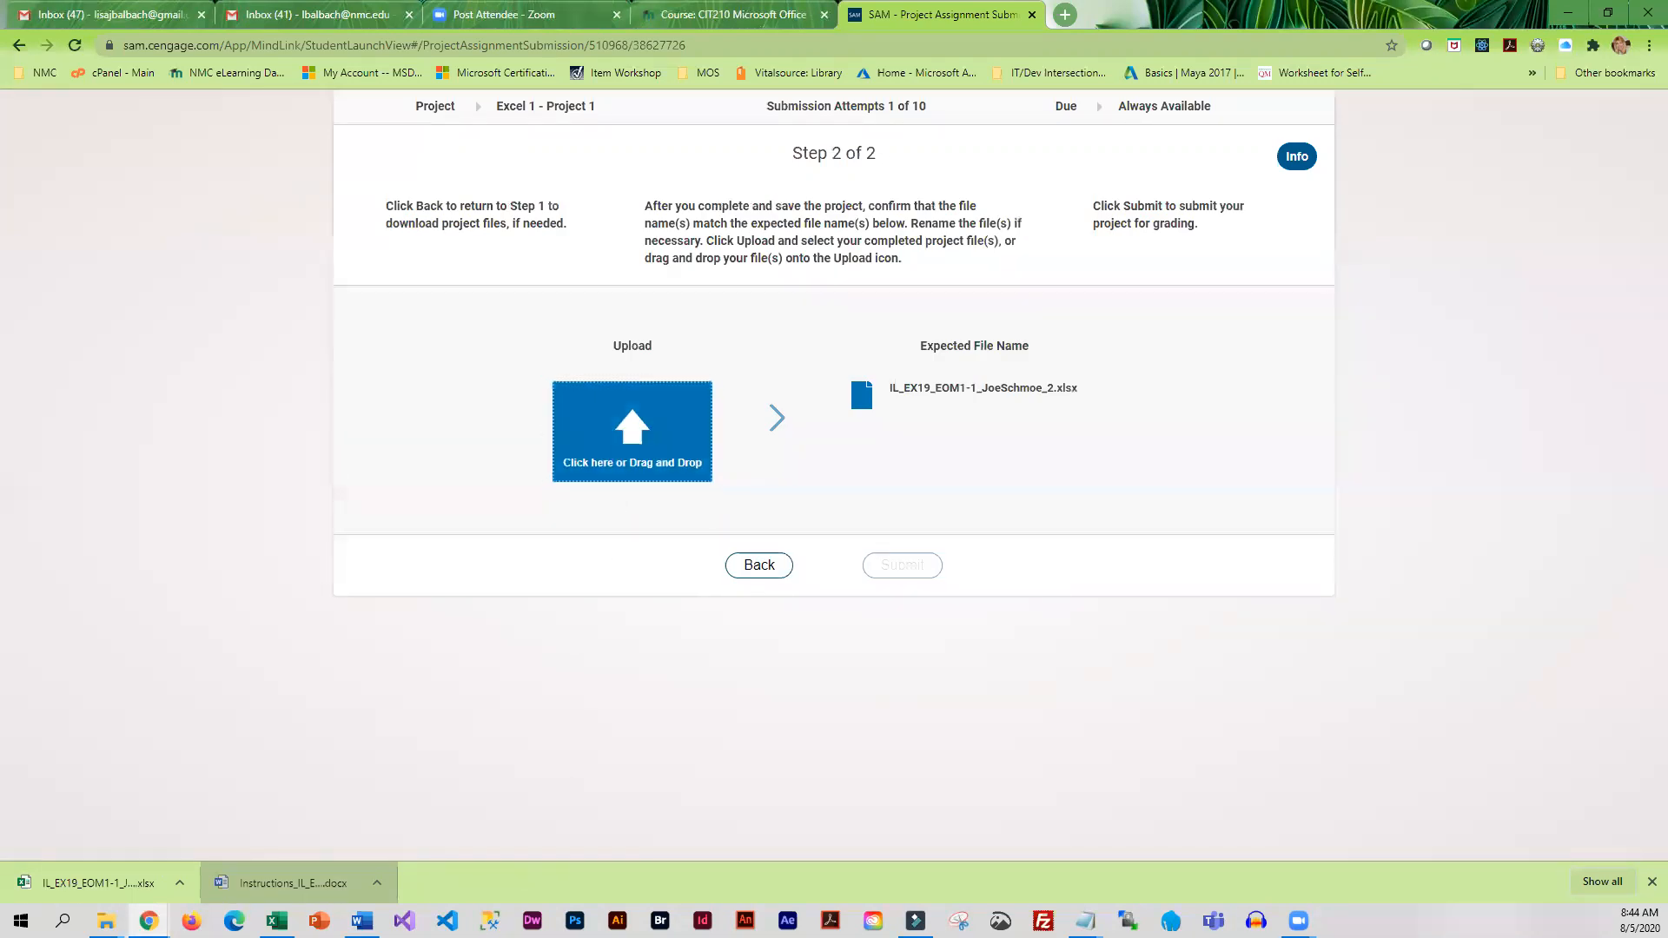
Place the File Explorer window for the Module 1 folder beside the upload area and select the completed workbook ending in _2
mouse_move(106, 921)
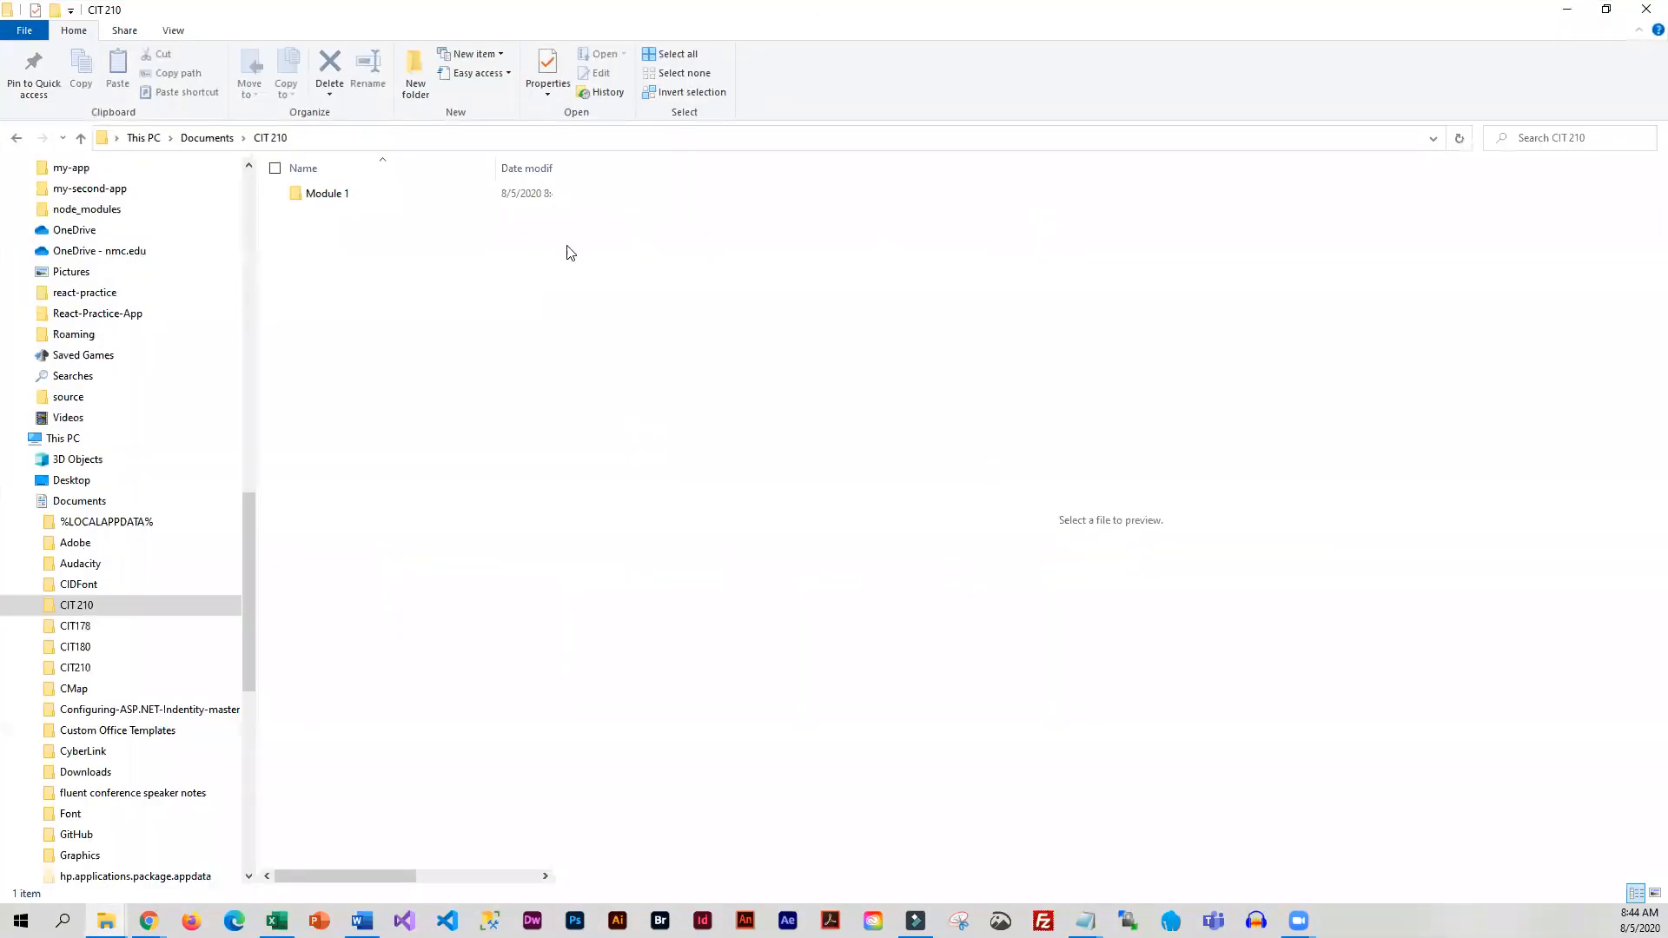
double_click(315, 194)
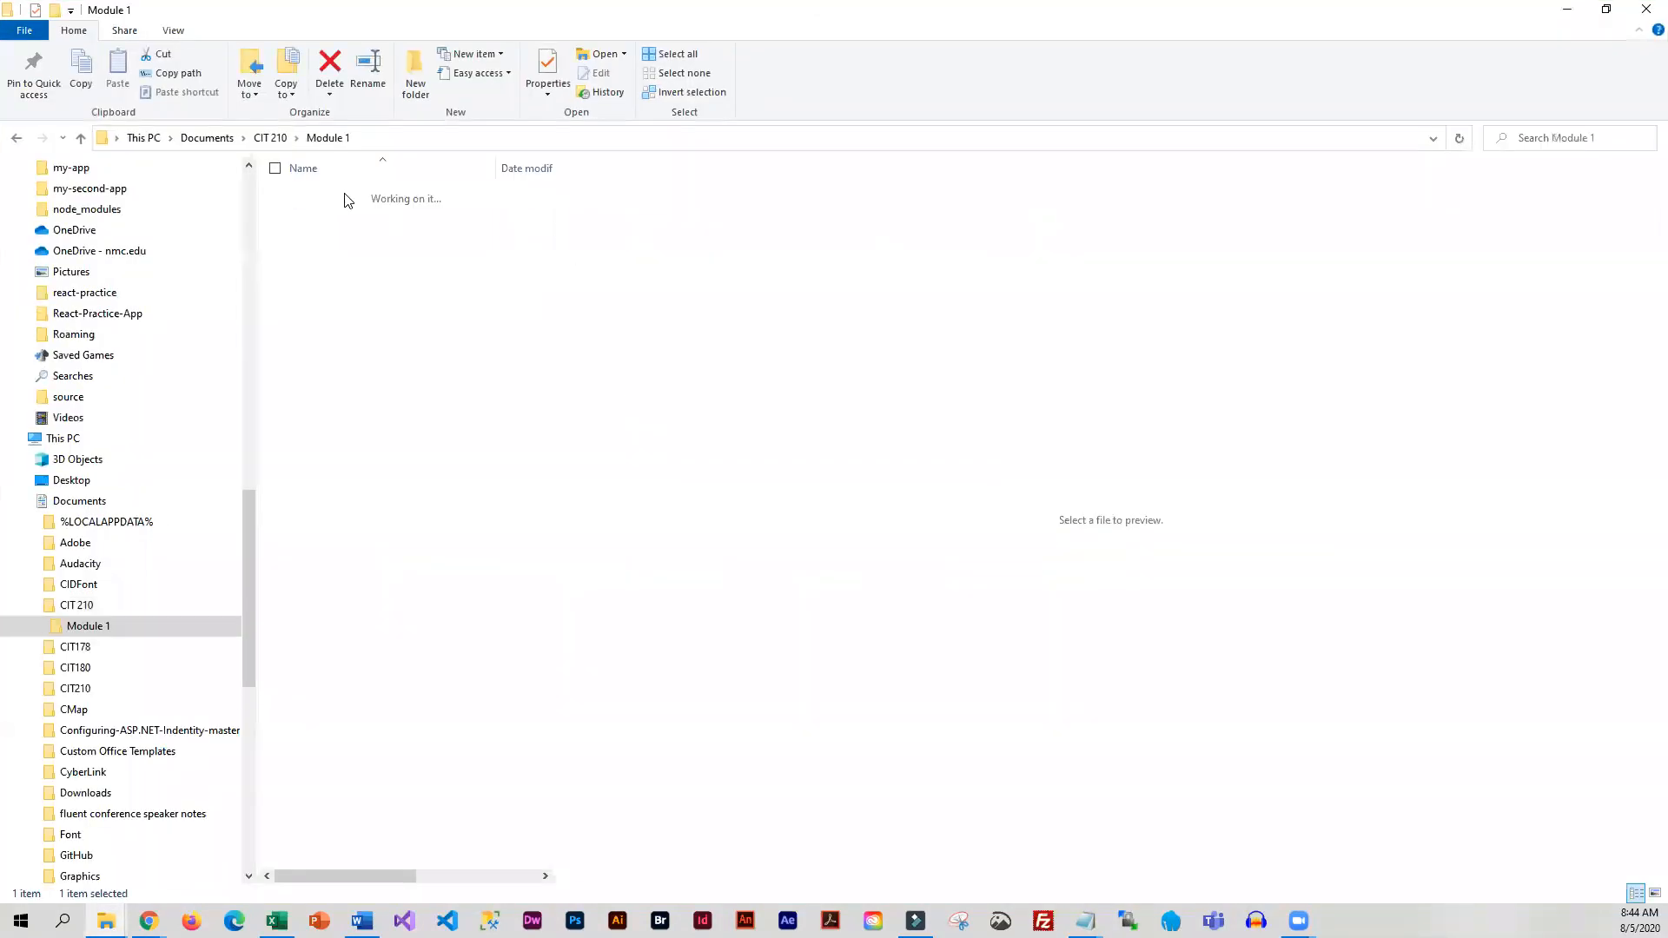
left_click(1609, 10)
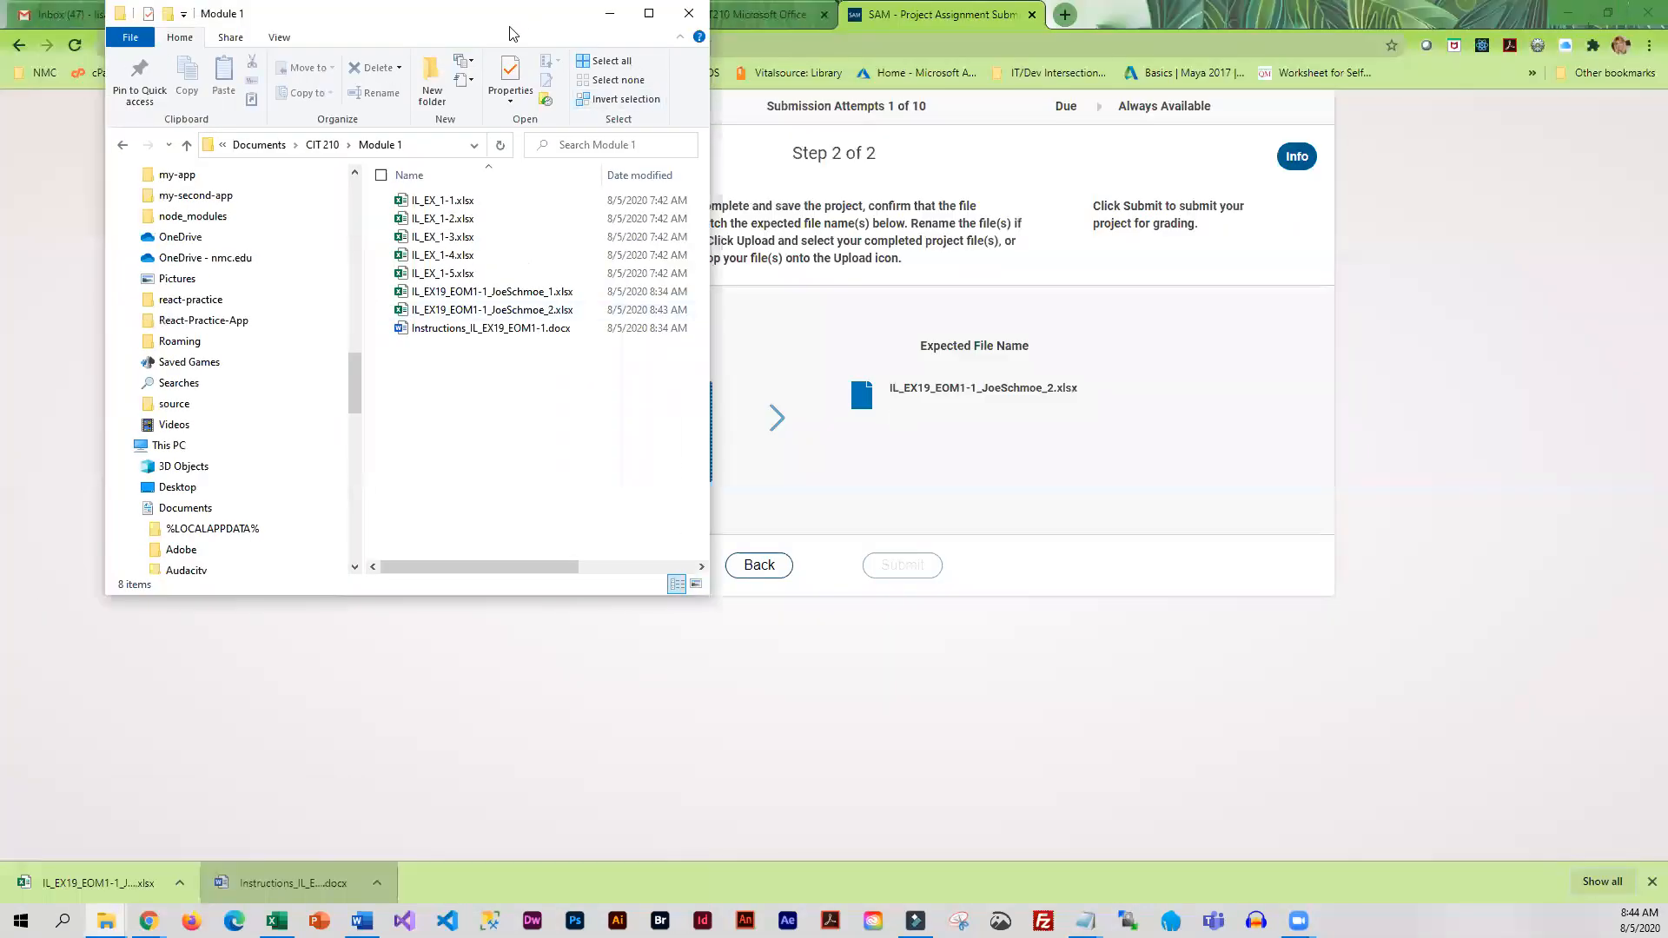
left_click_drag(510, 33, 1336, 210)
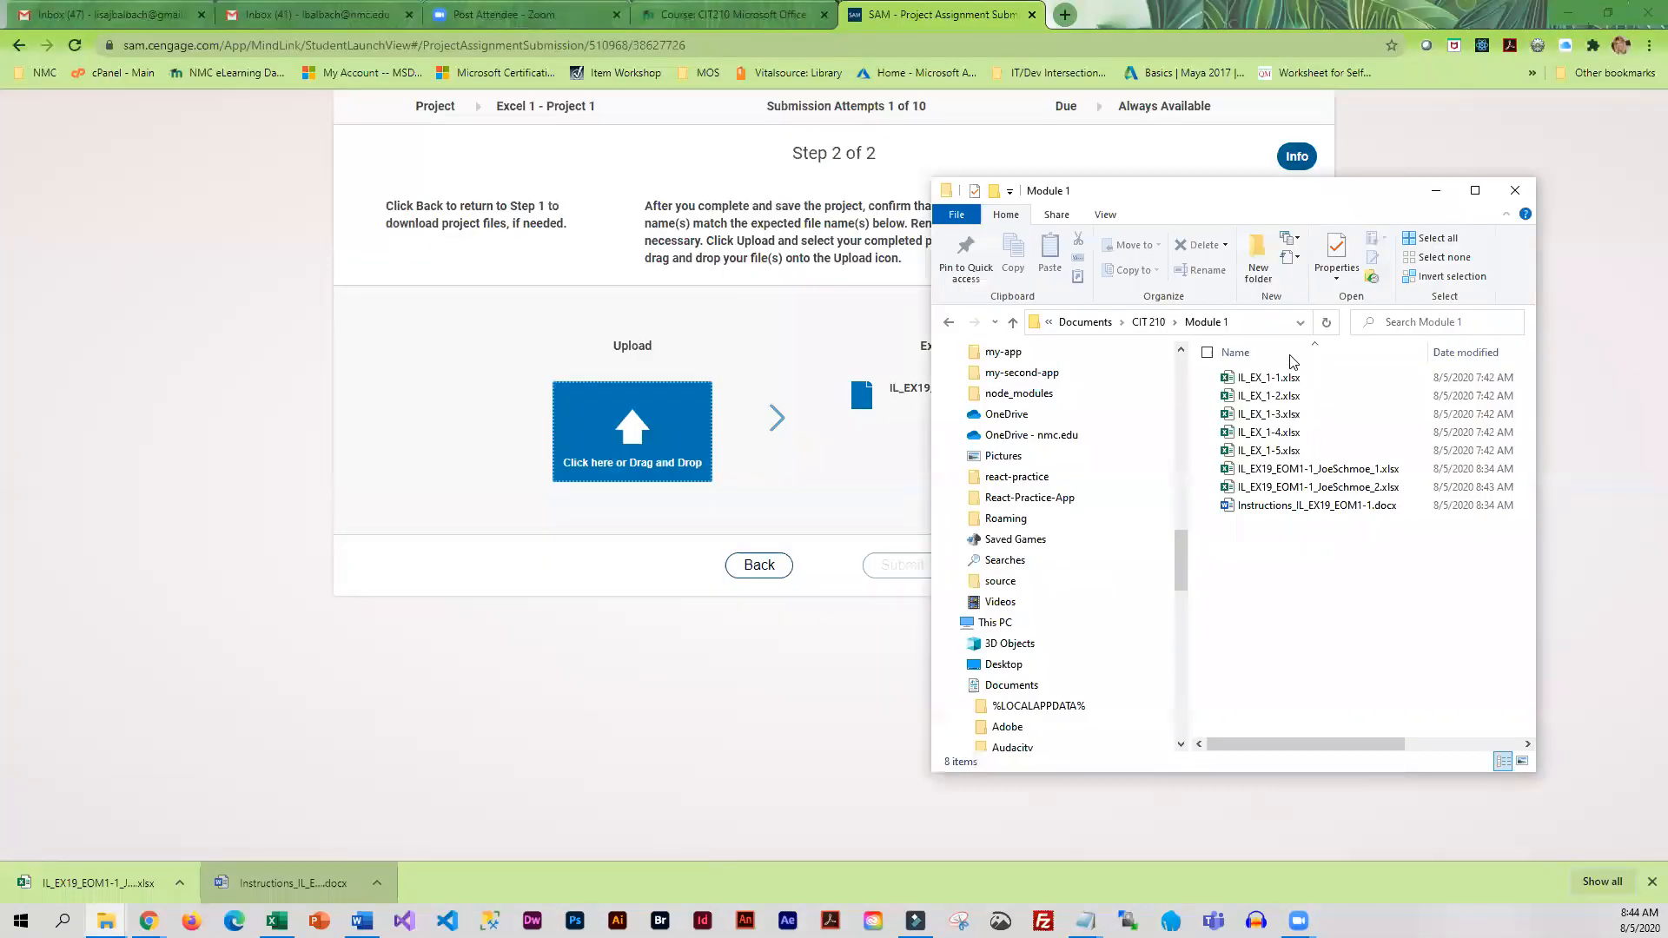
left_click(1372, 493)
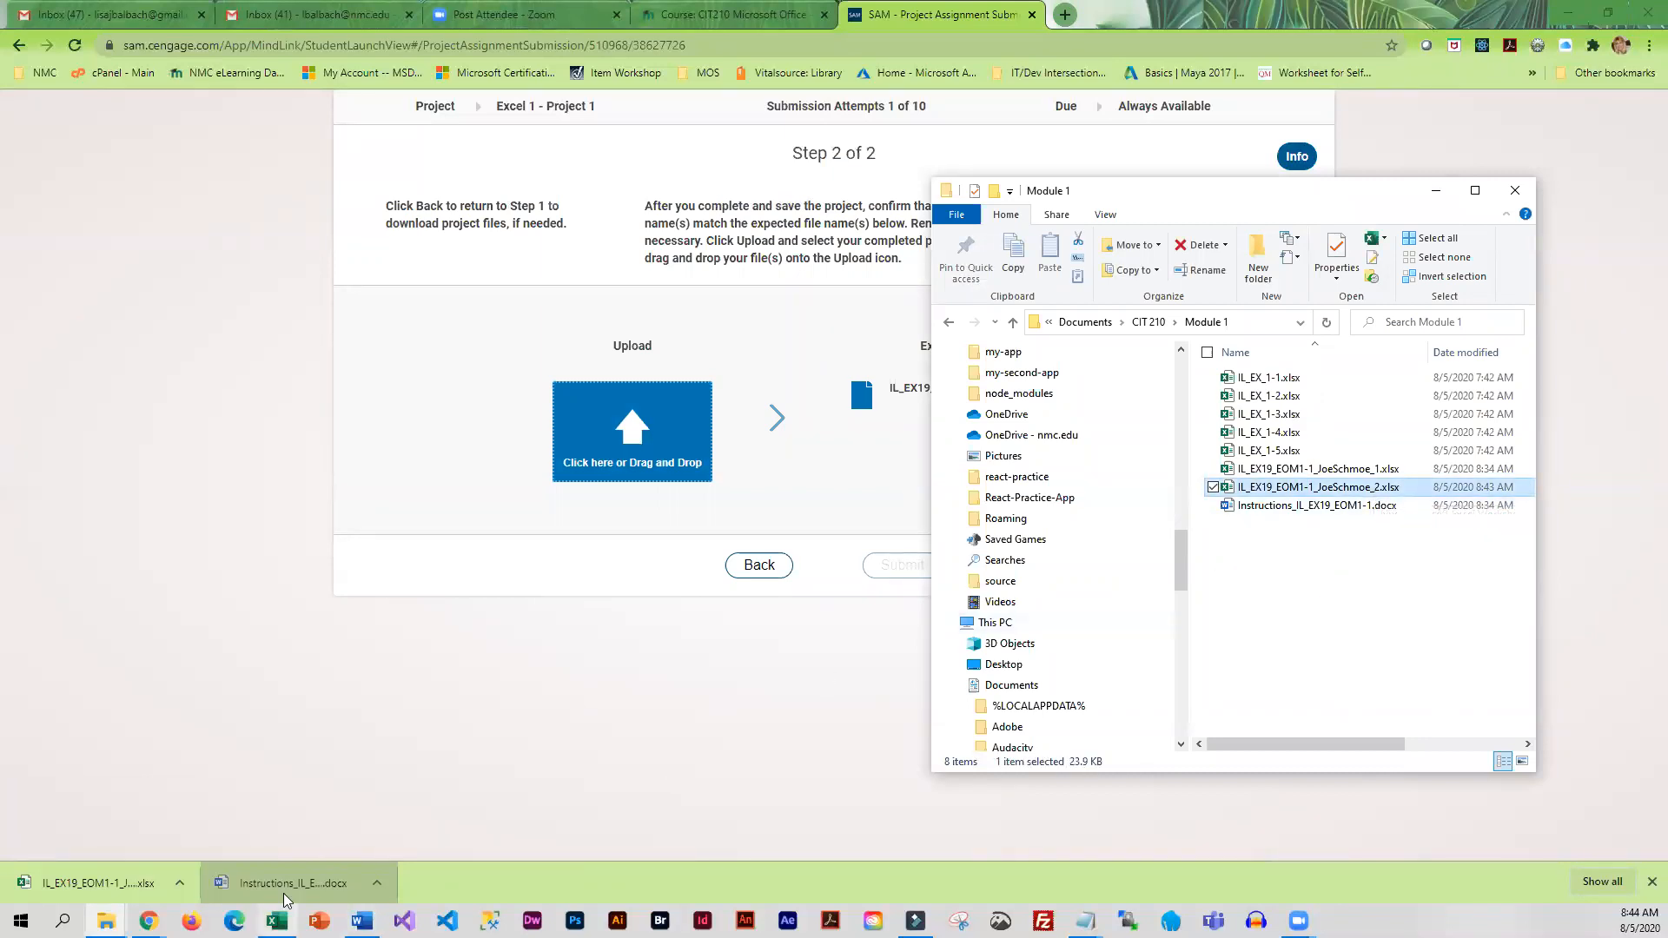
Switch to Excel, save and close the completed invoice workbook, and minimize the Excel window
left_click(277, 921)
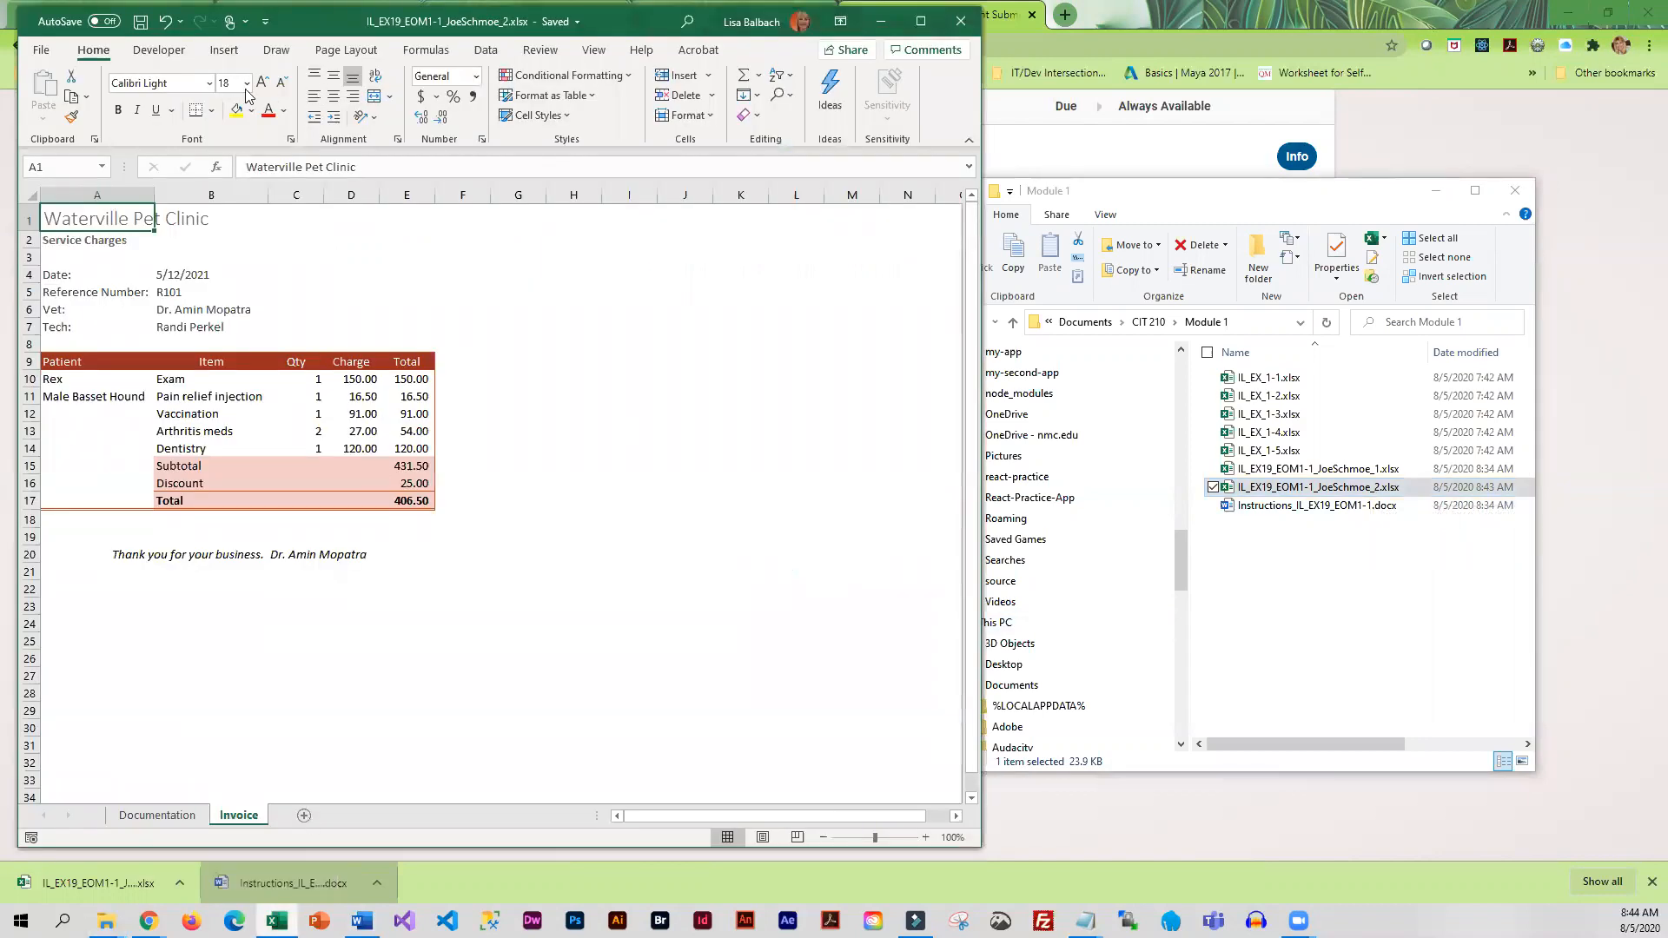
left_click(140, 22)
left_click(42, 52)
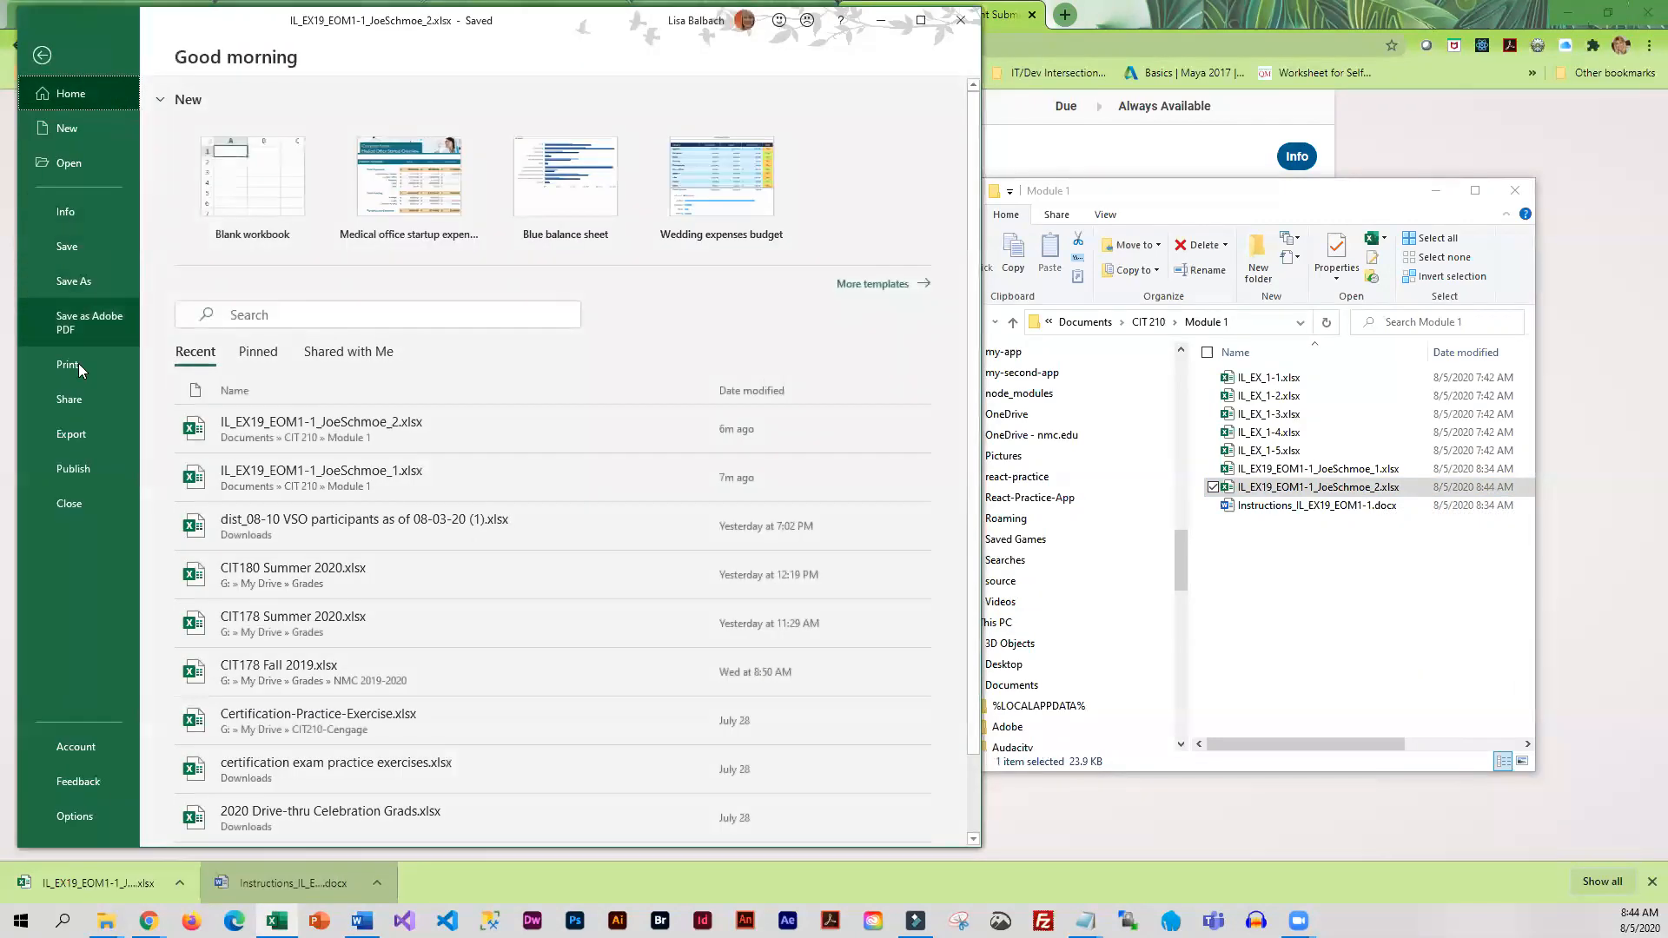
left_click(70, 504)
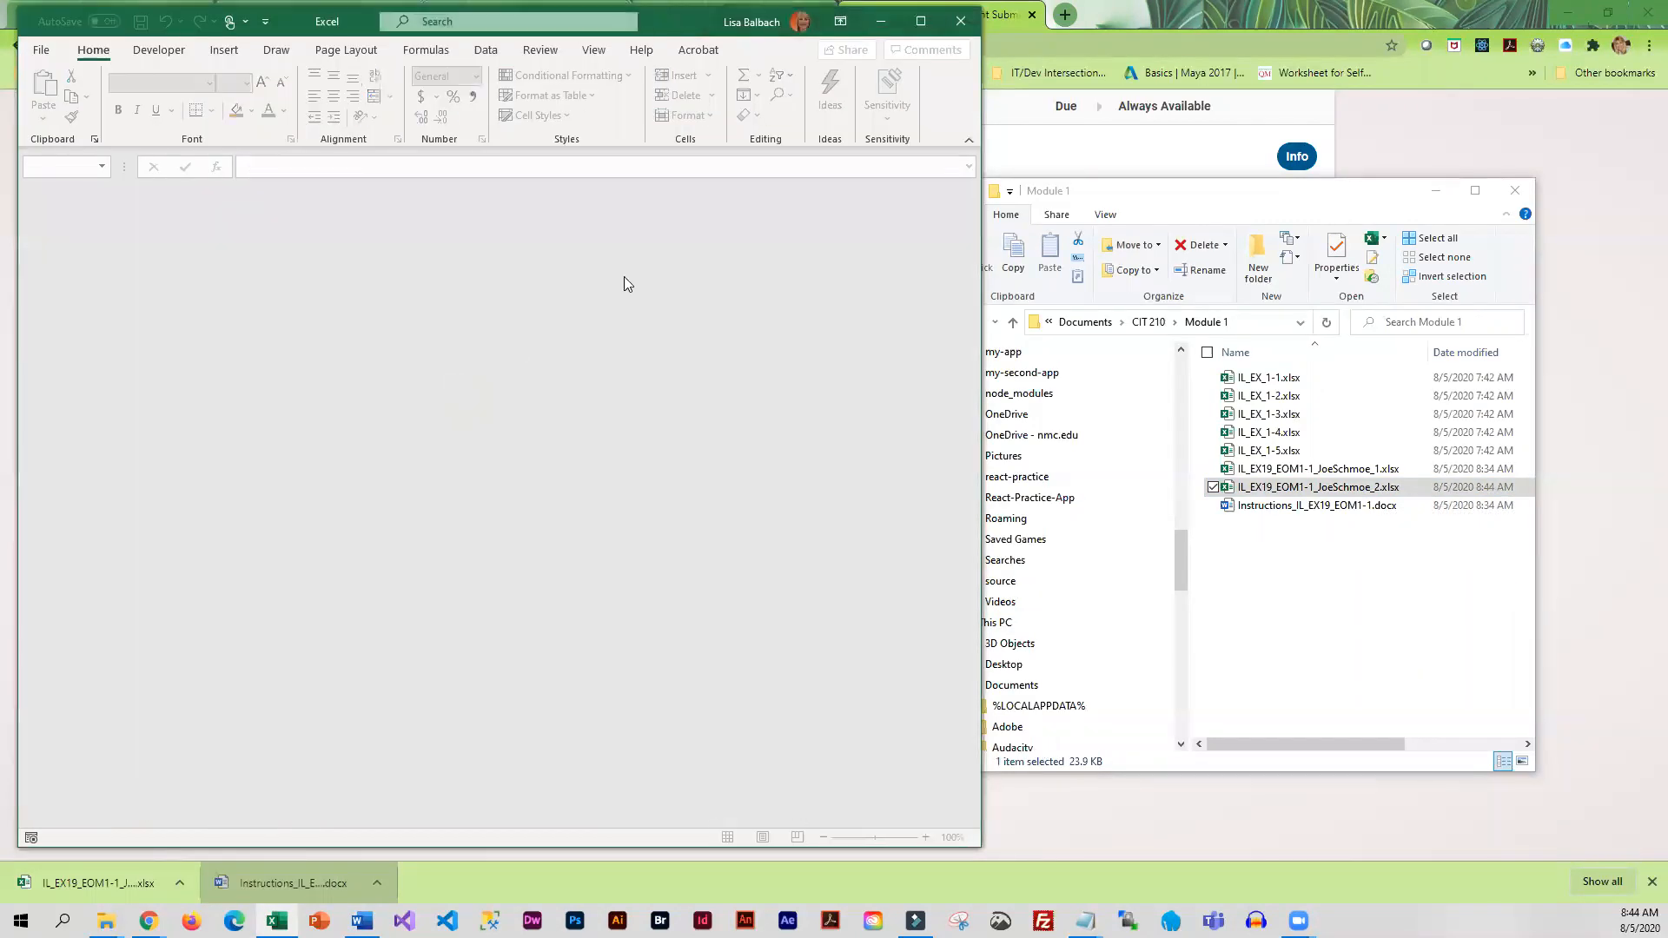
left_click(882, 21)
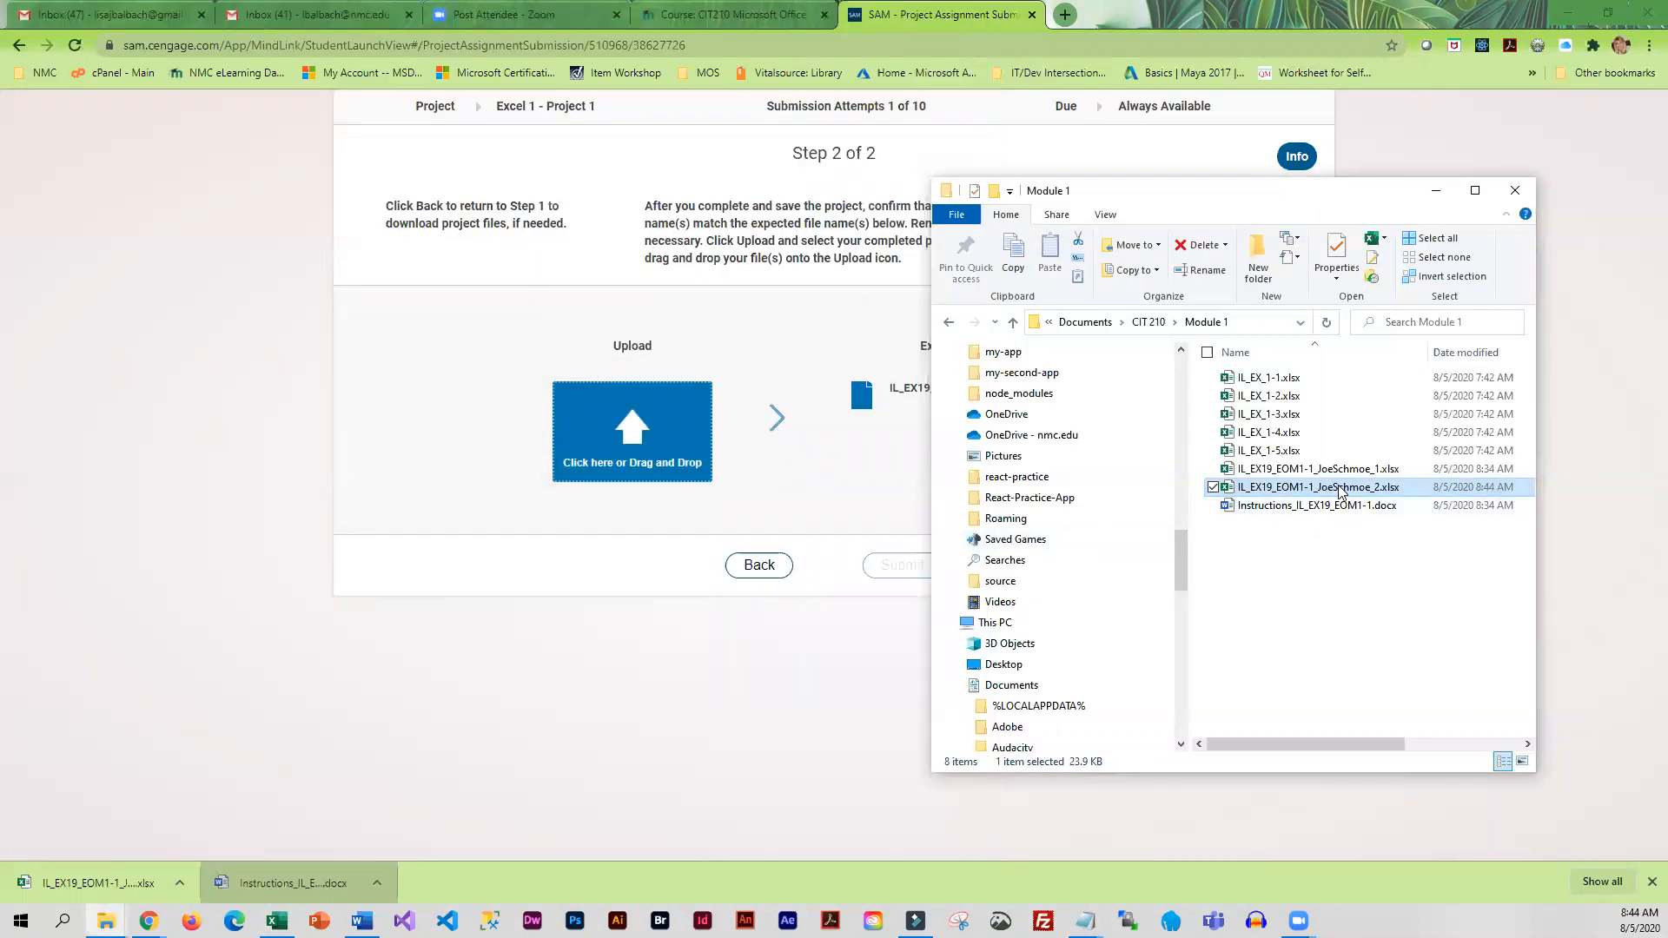
Upload the completed workbook ending in _2 from the Module 1 folder to SAM and submit it for grading
left_click_drag(1296, 492, 631, 466)
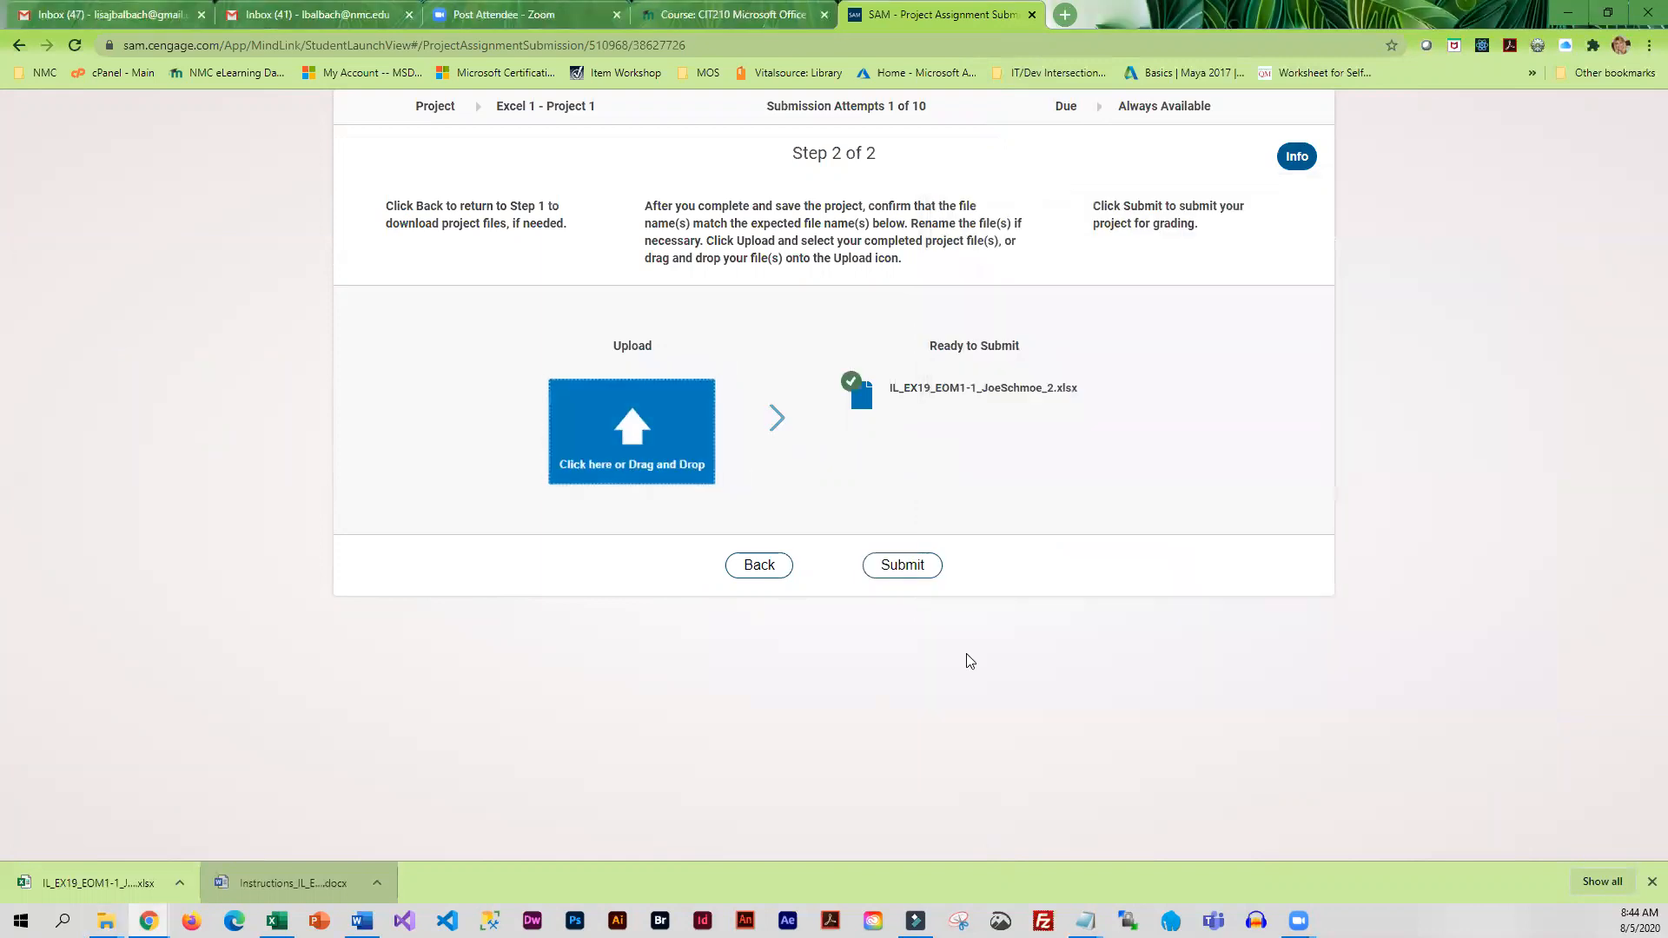
left_click(909, 570)
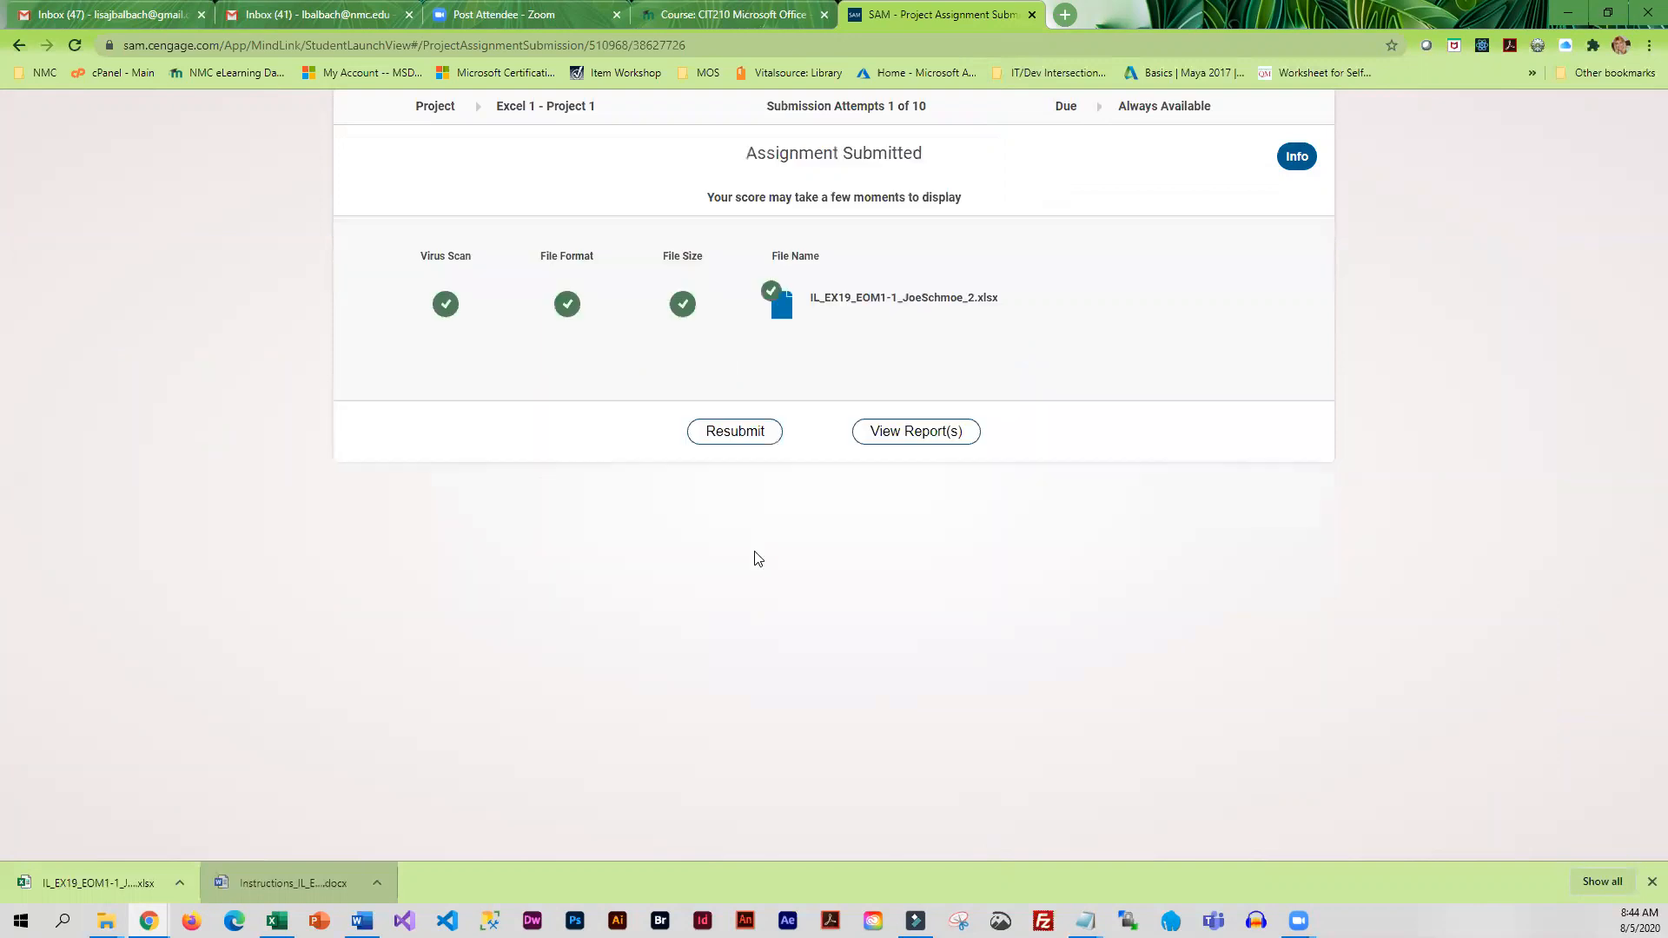
Save the SAM grading report in the Module 1 folder and open it to review the Graded Summary Report sheet
left_click(923, 441)
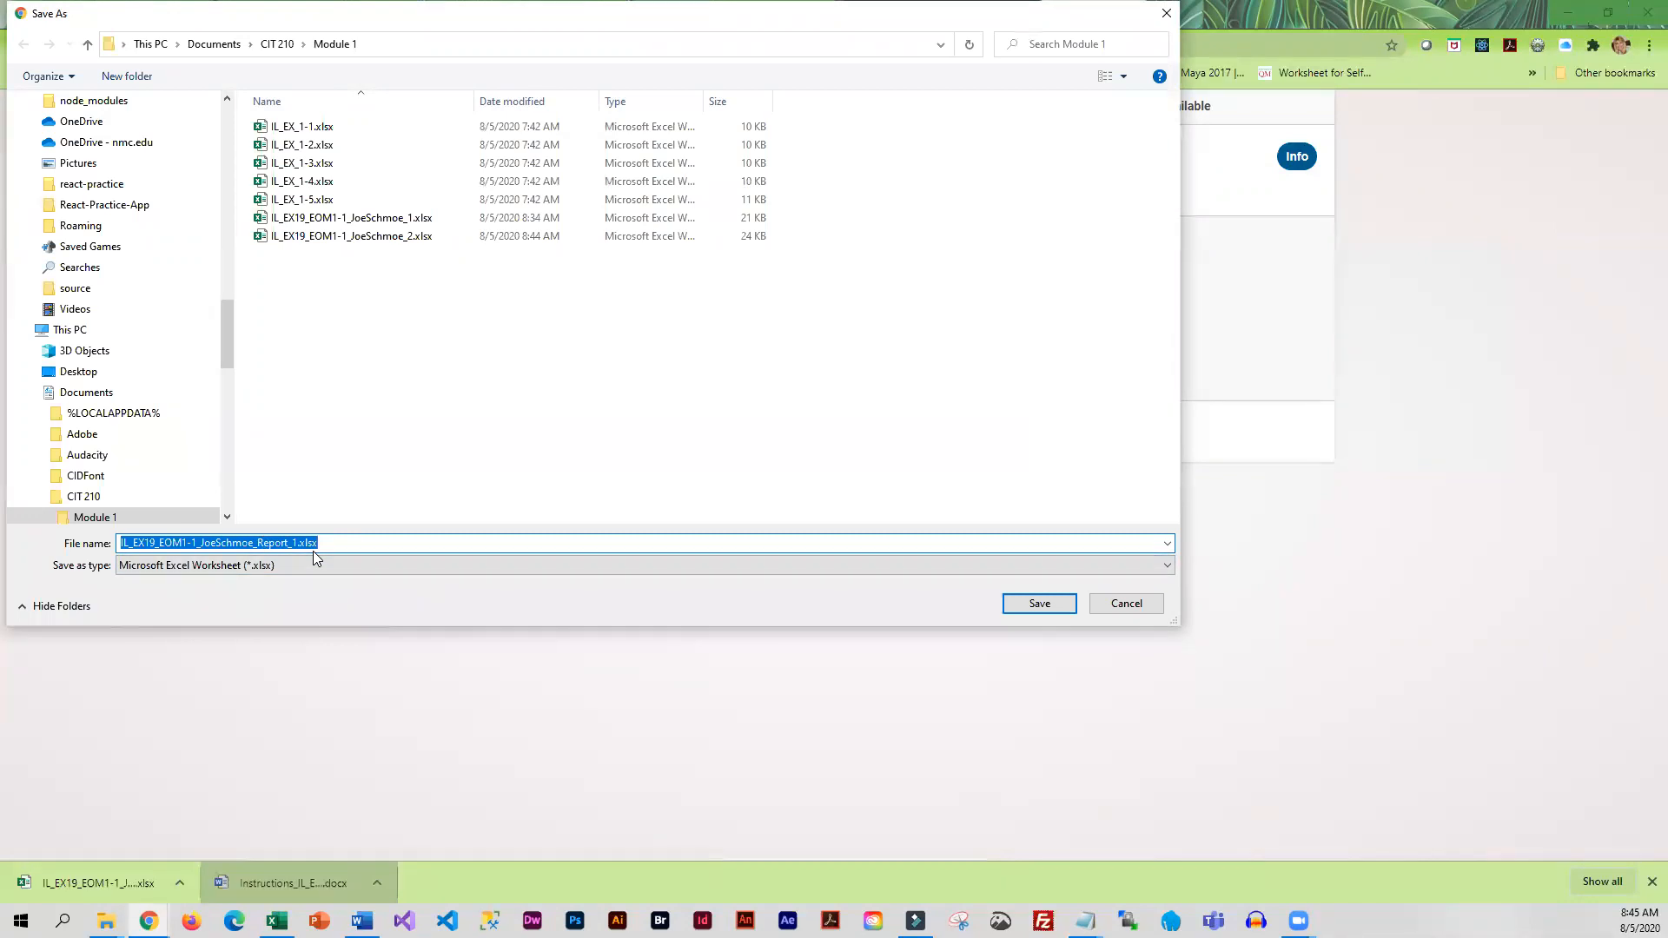
left_click(1040, 603)
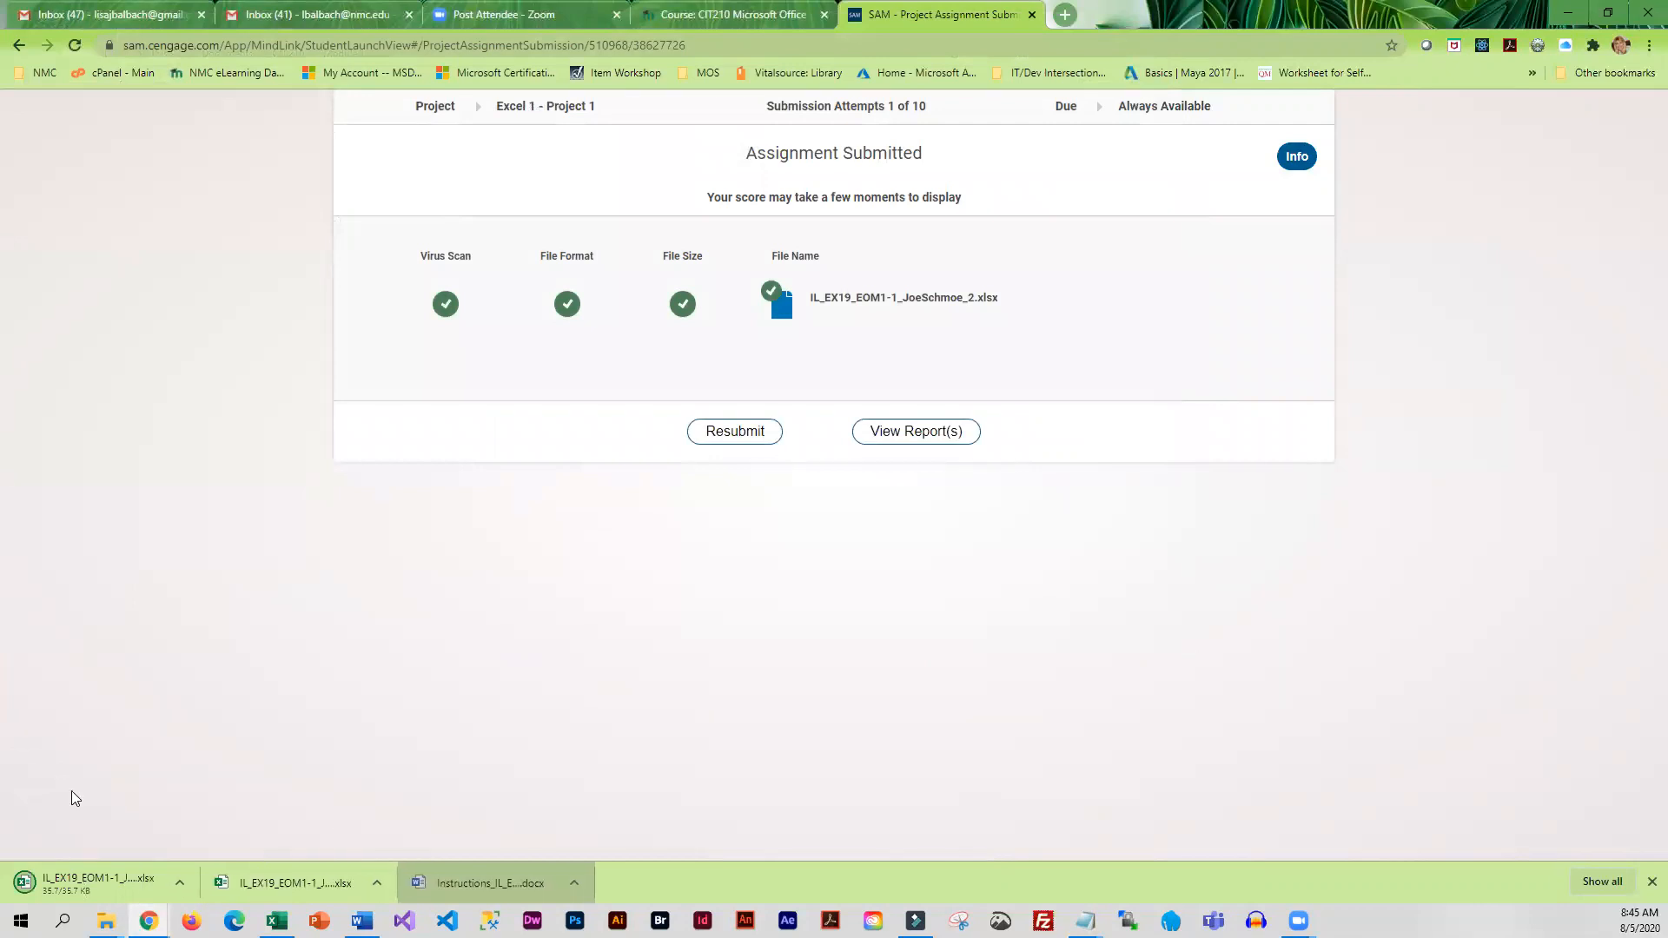
left_click(63, 881)
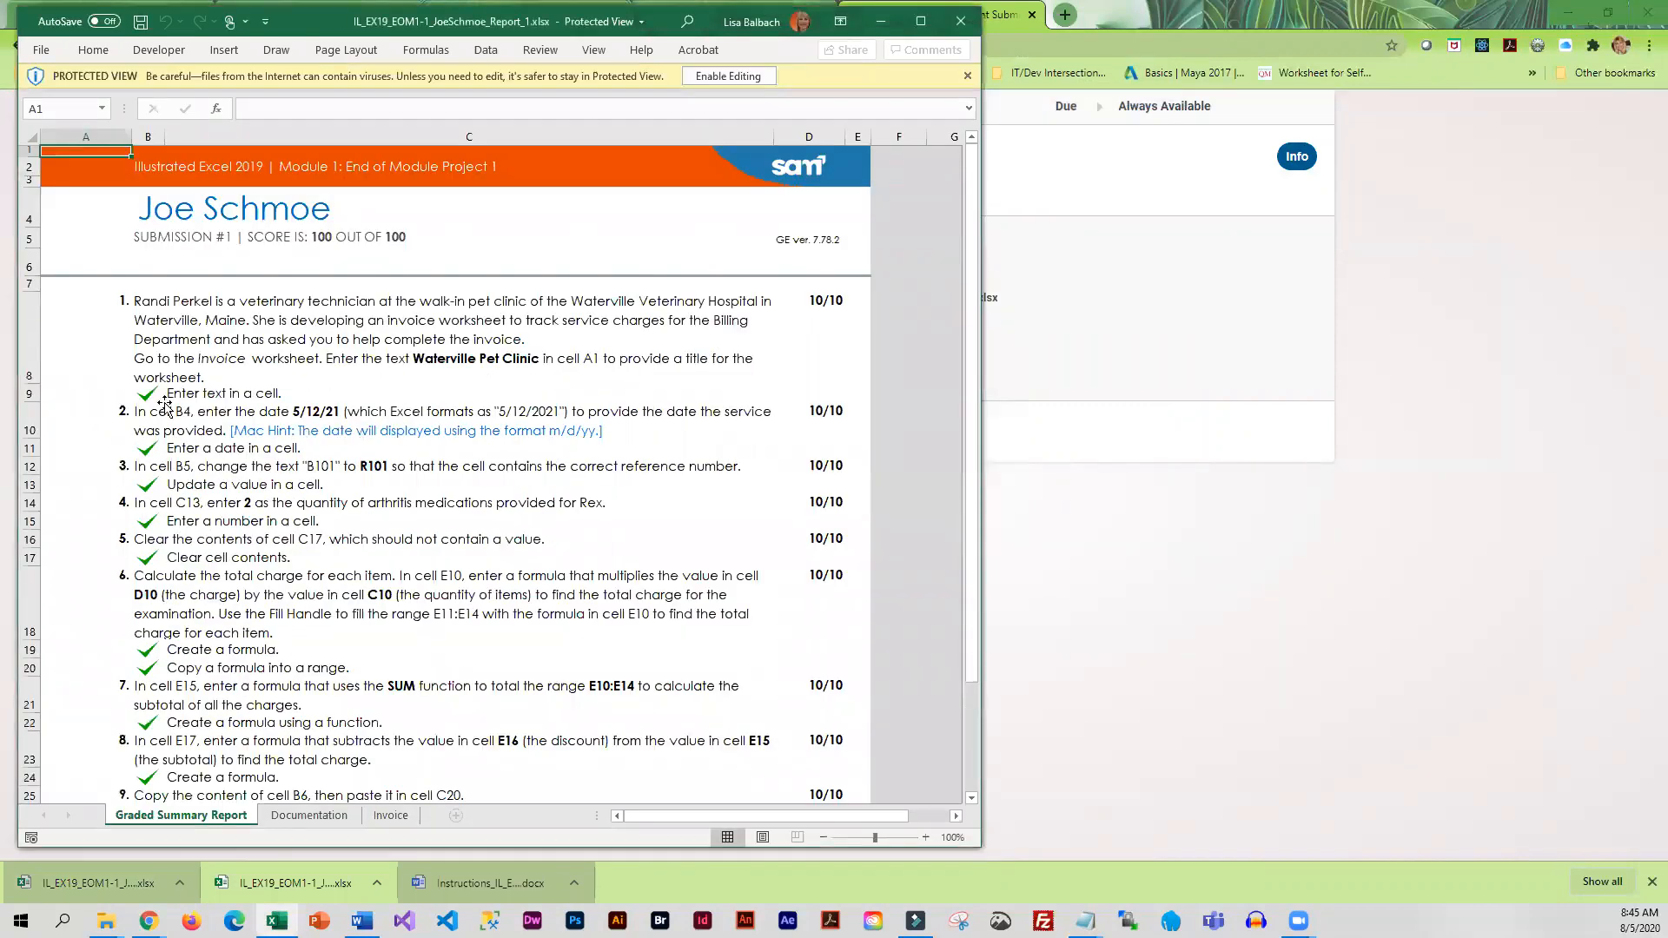
scroll(208, 635, "down", 3)
scroll(215, 640, "up", 3)
scroll(214, 641, "down", 10)
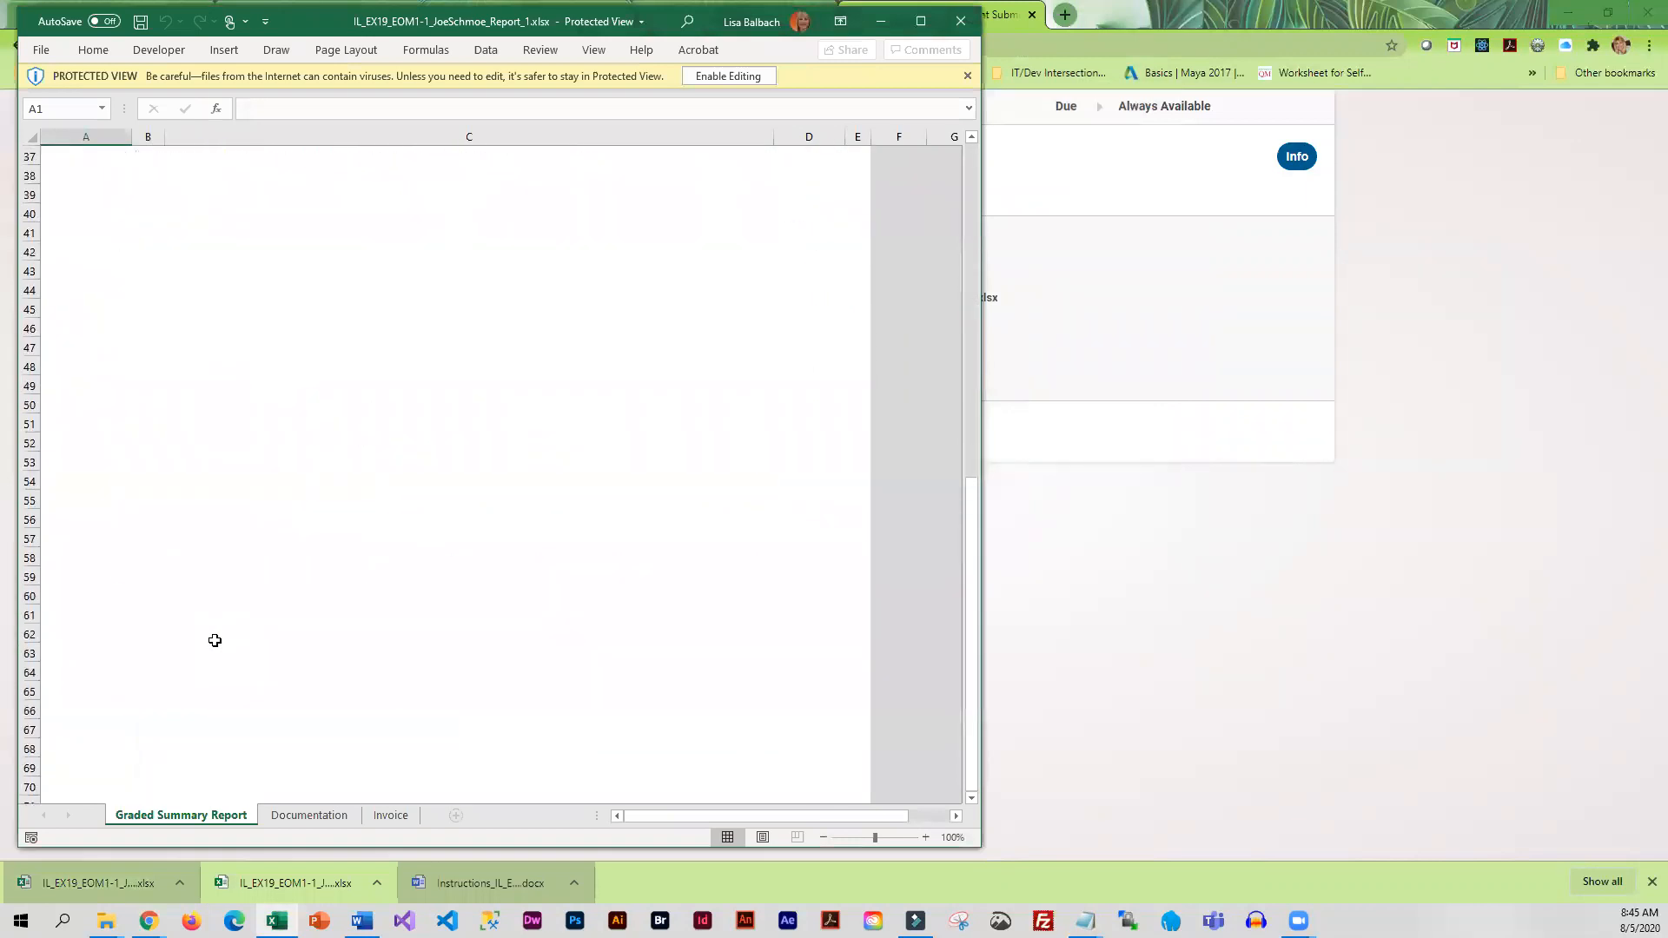
scroll(423, 498, "up", 1)
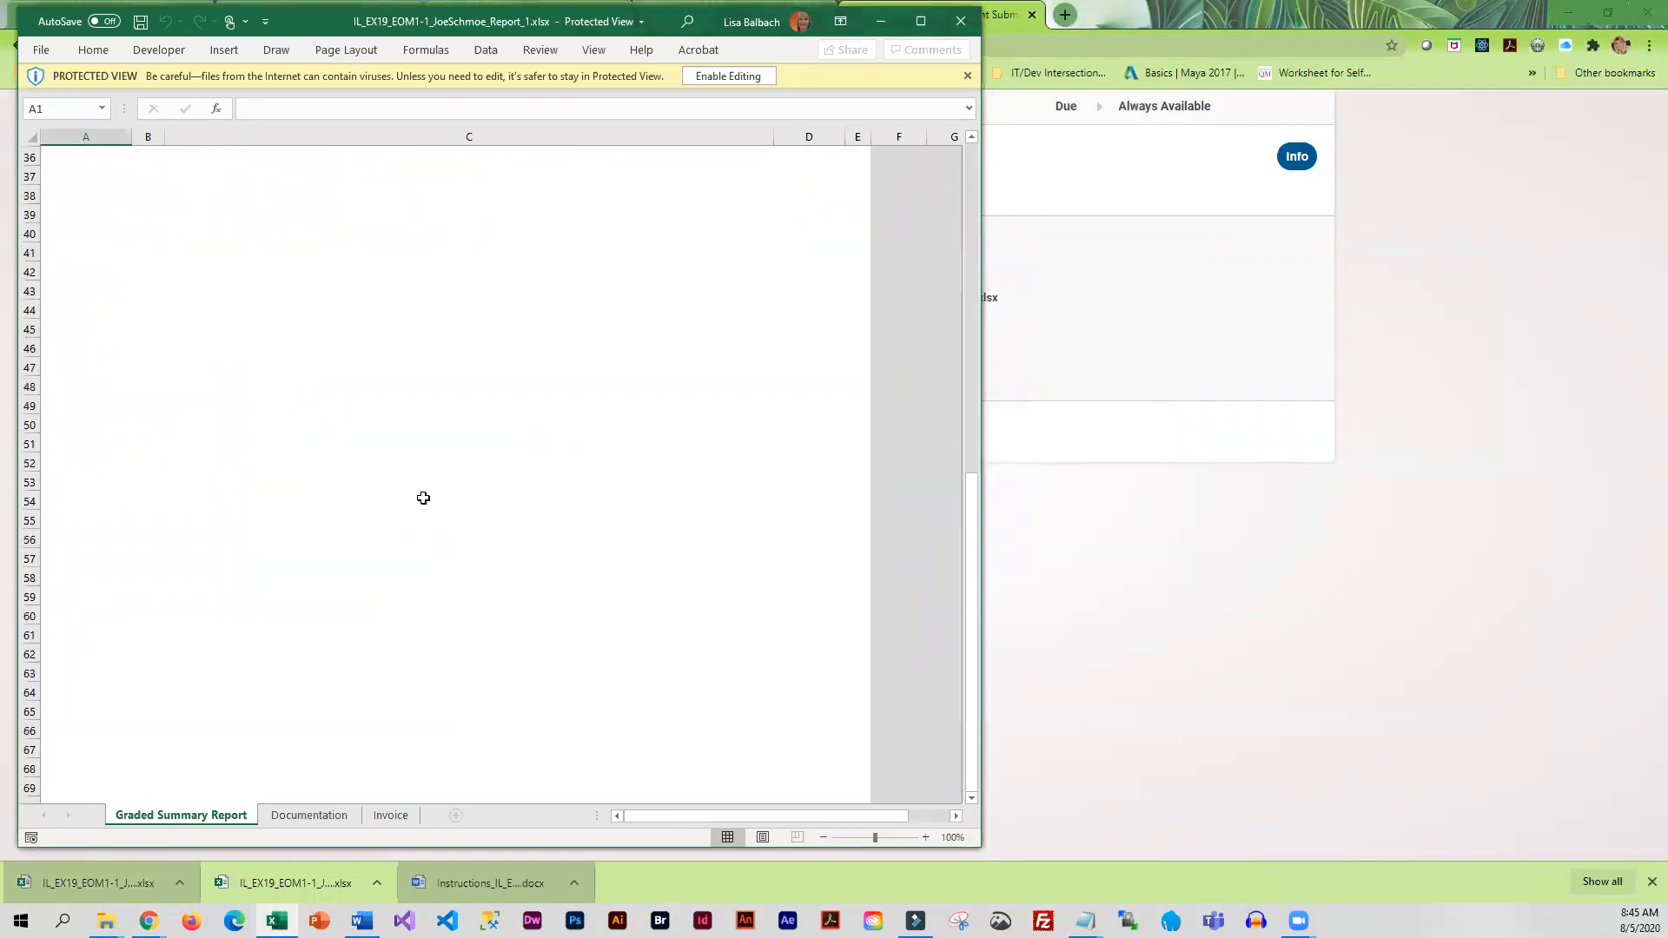
Finish reviewing the Graded Summary Report, and close the report workbook and the SAM project submission page
scroll(423, 498, "up", 10)
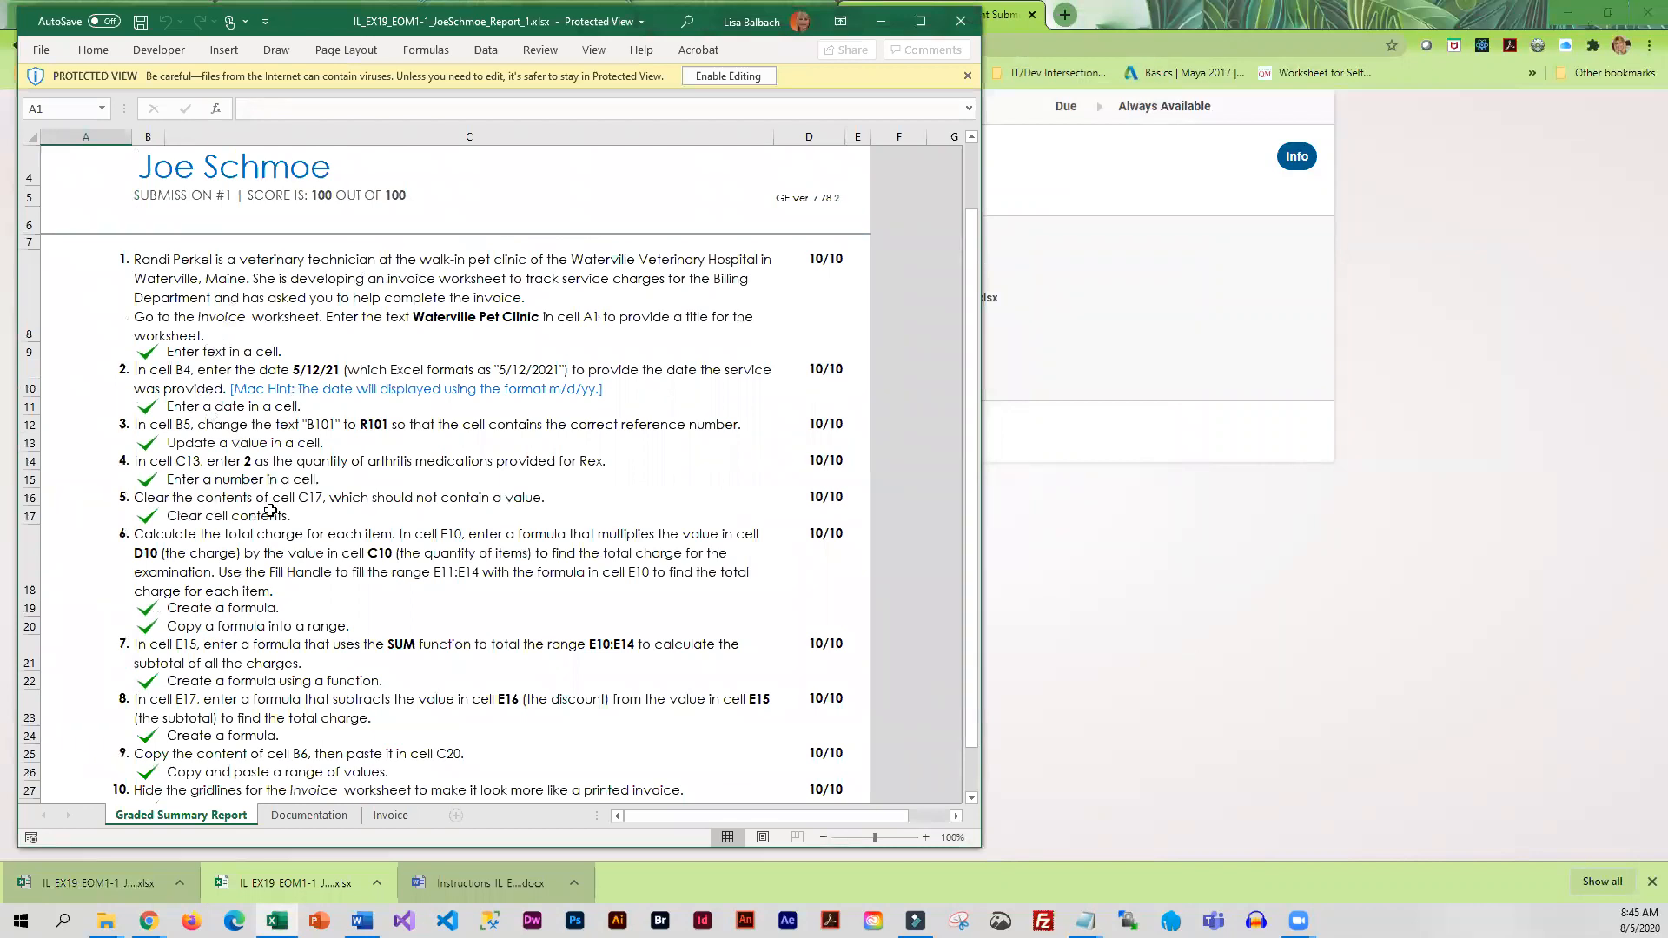
left_click(973, 26)
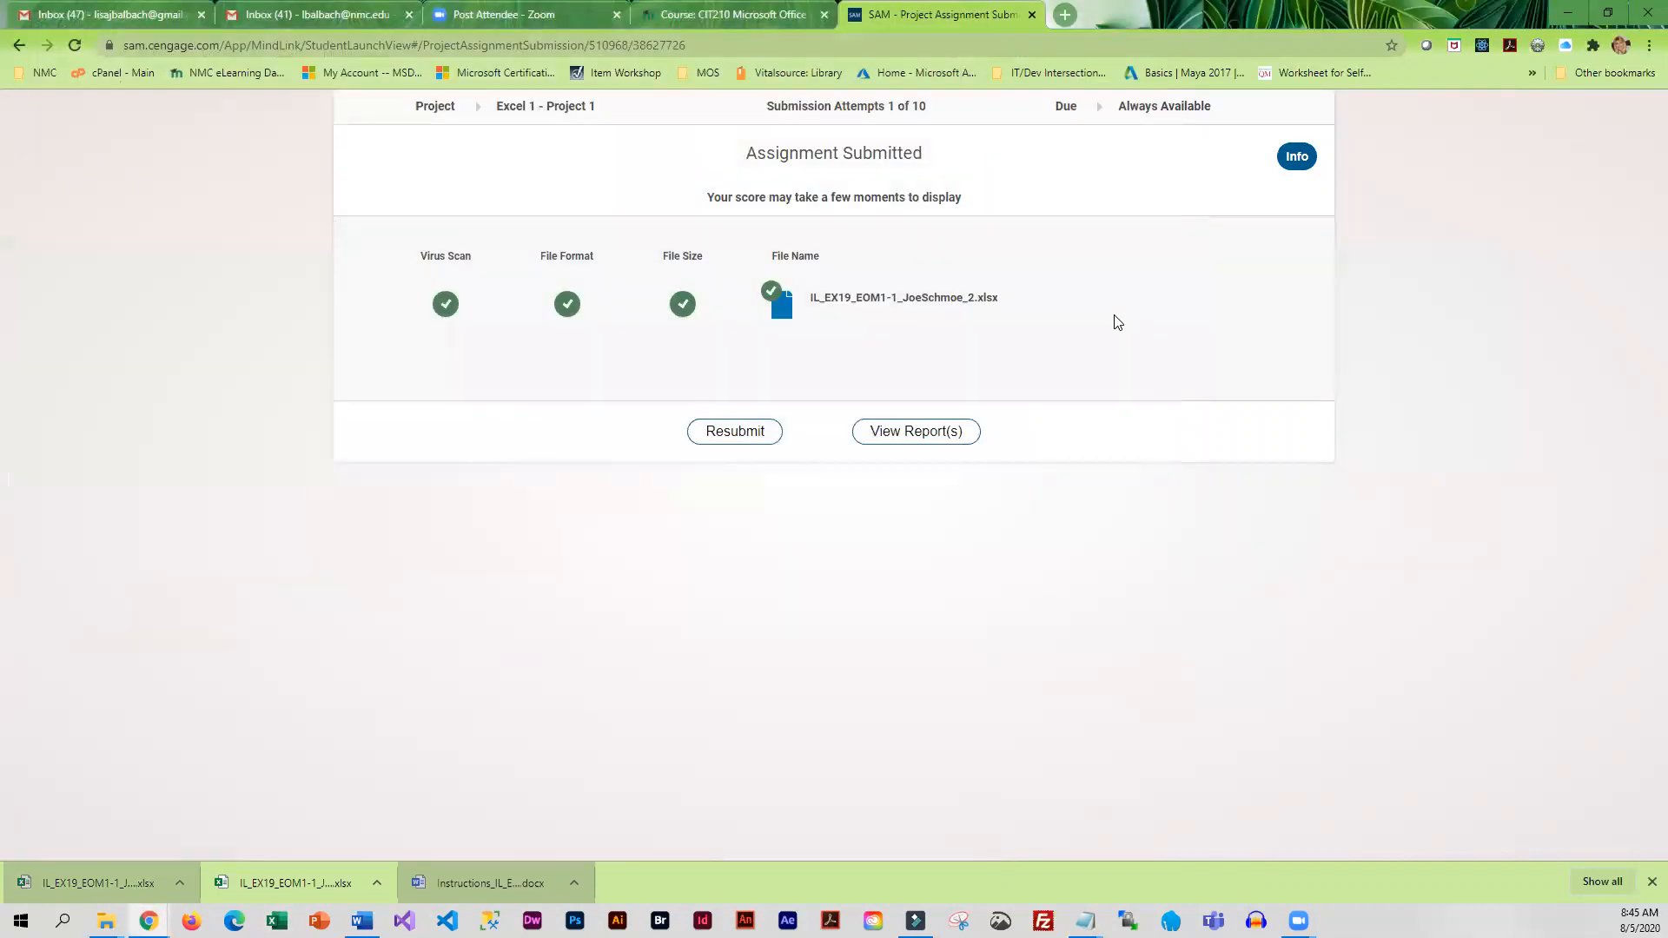
left_click(1031, 15)
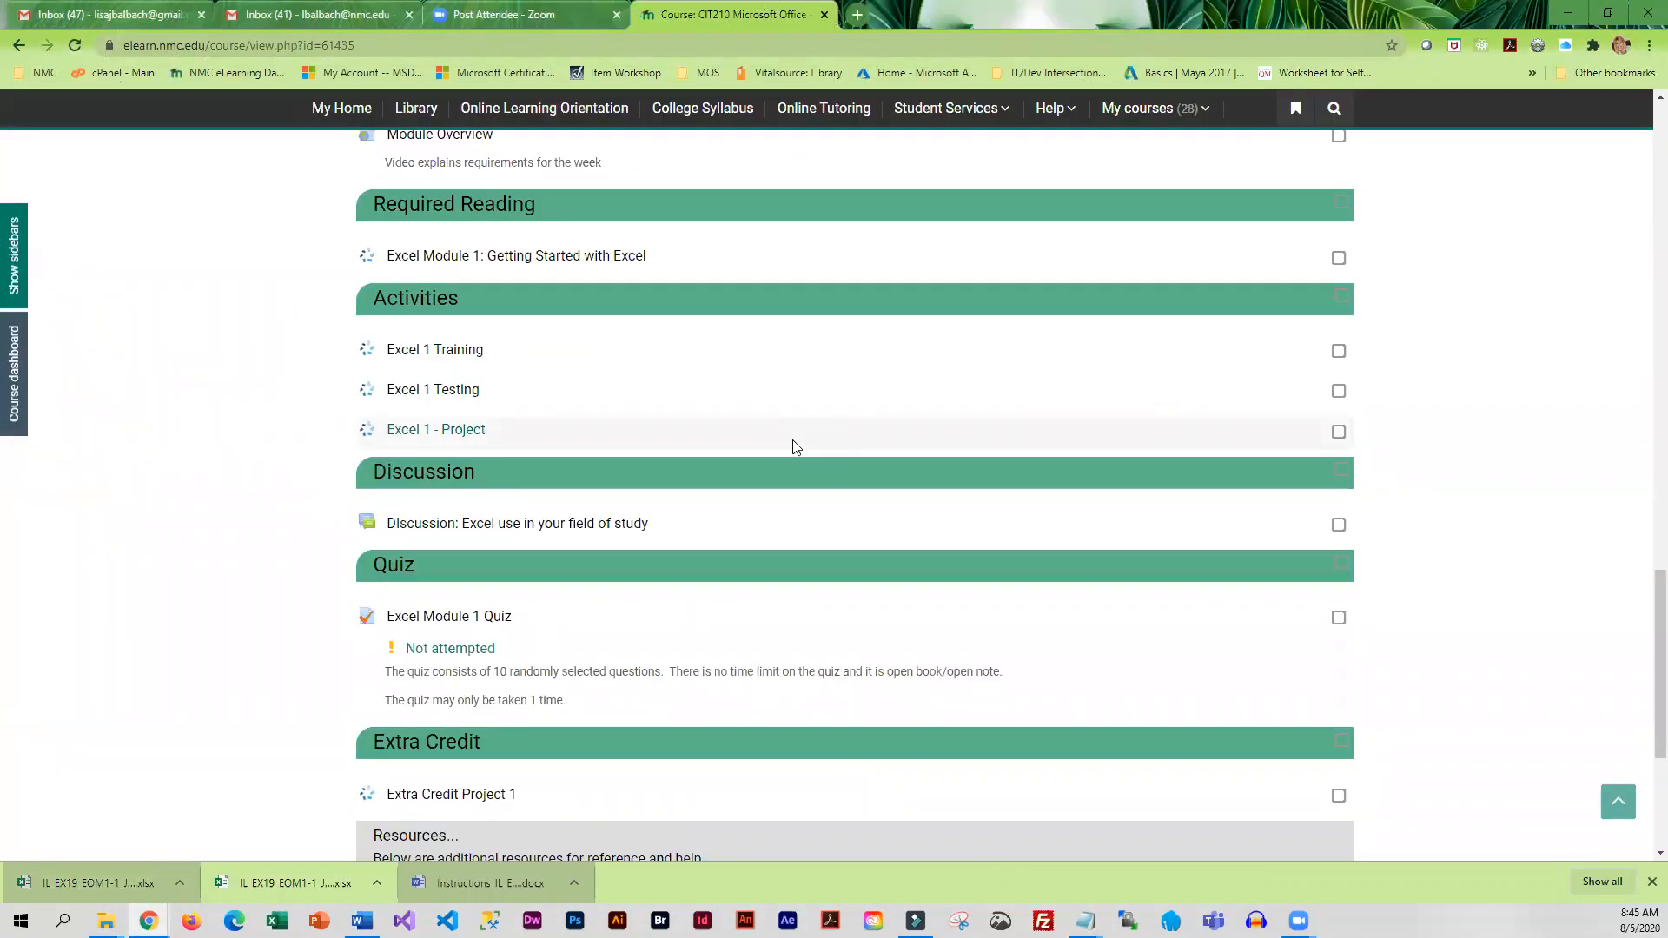
Open the CIT210 course grades from the course dashboard, check the Module 1 grade items, and refresh the user report
scroll(987, 361, "up", 20)
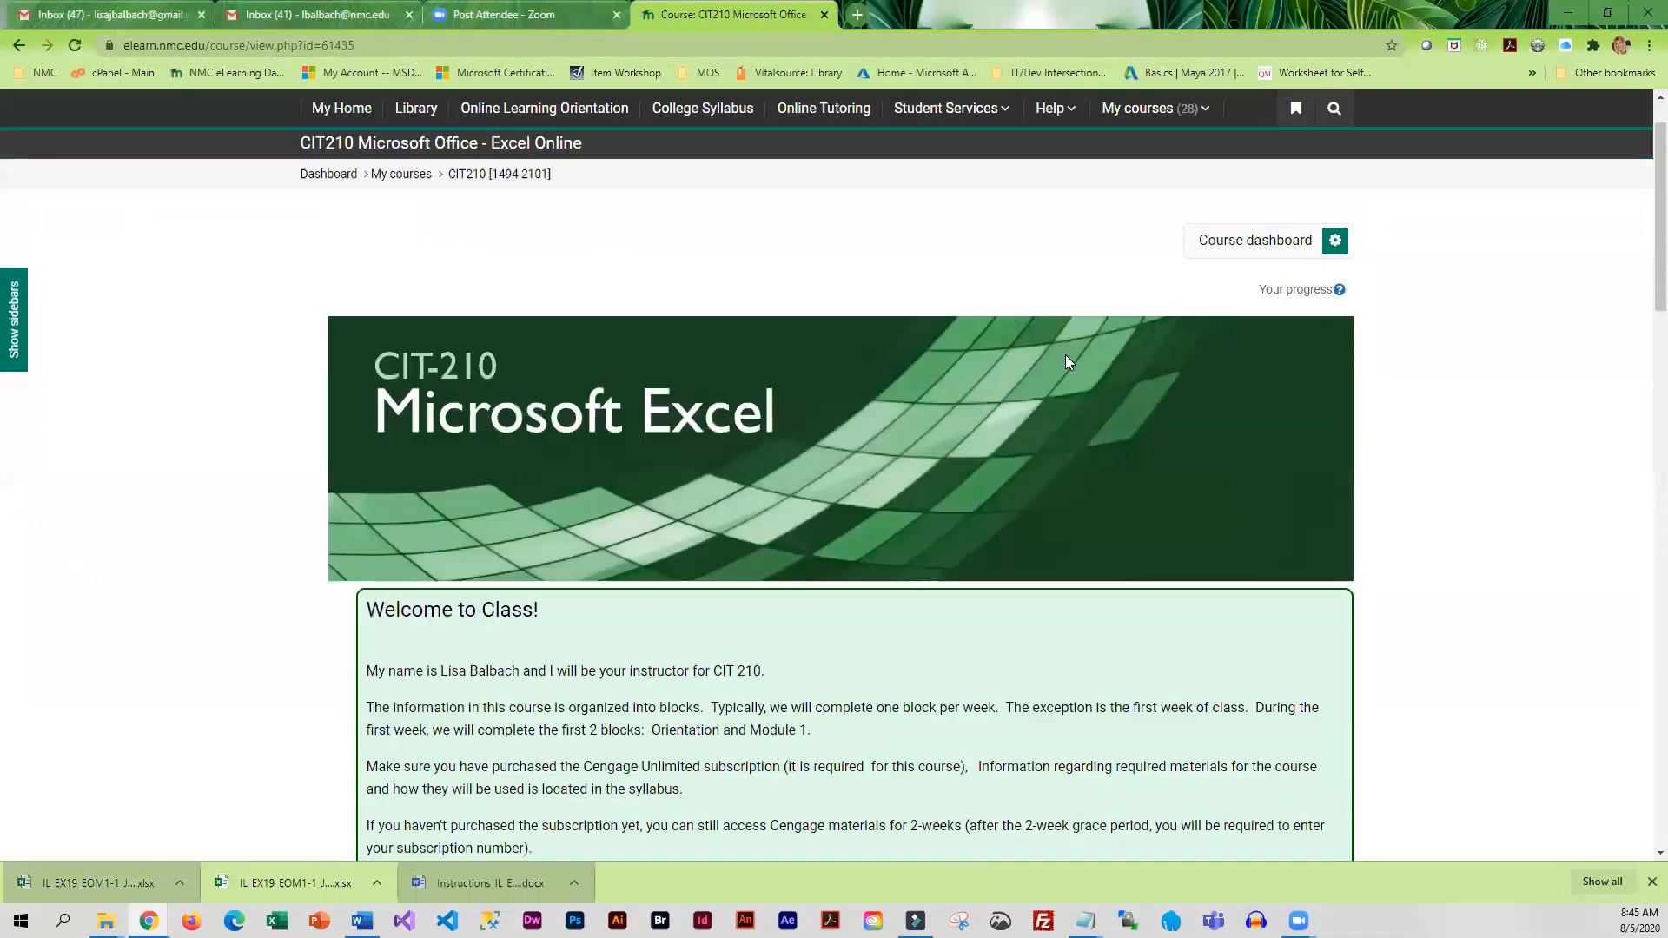
scroll(1067, 361, "up", 1)
left_click(1273, 323)
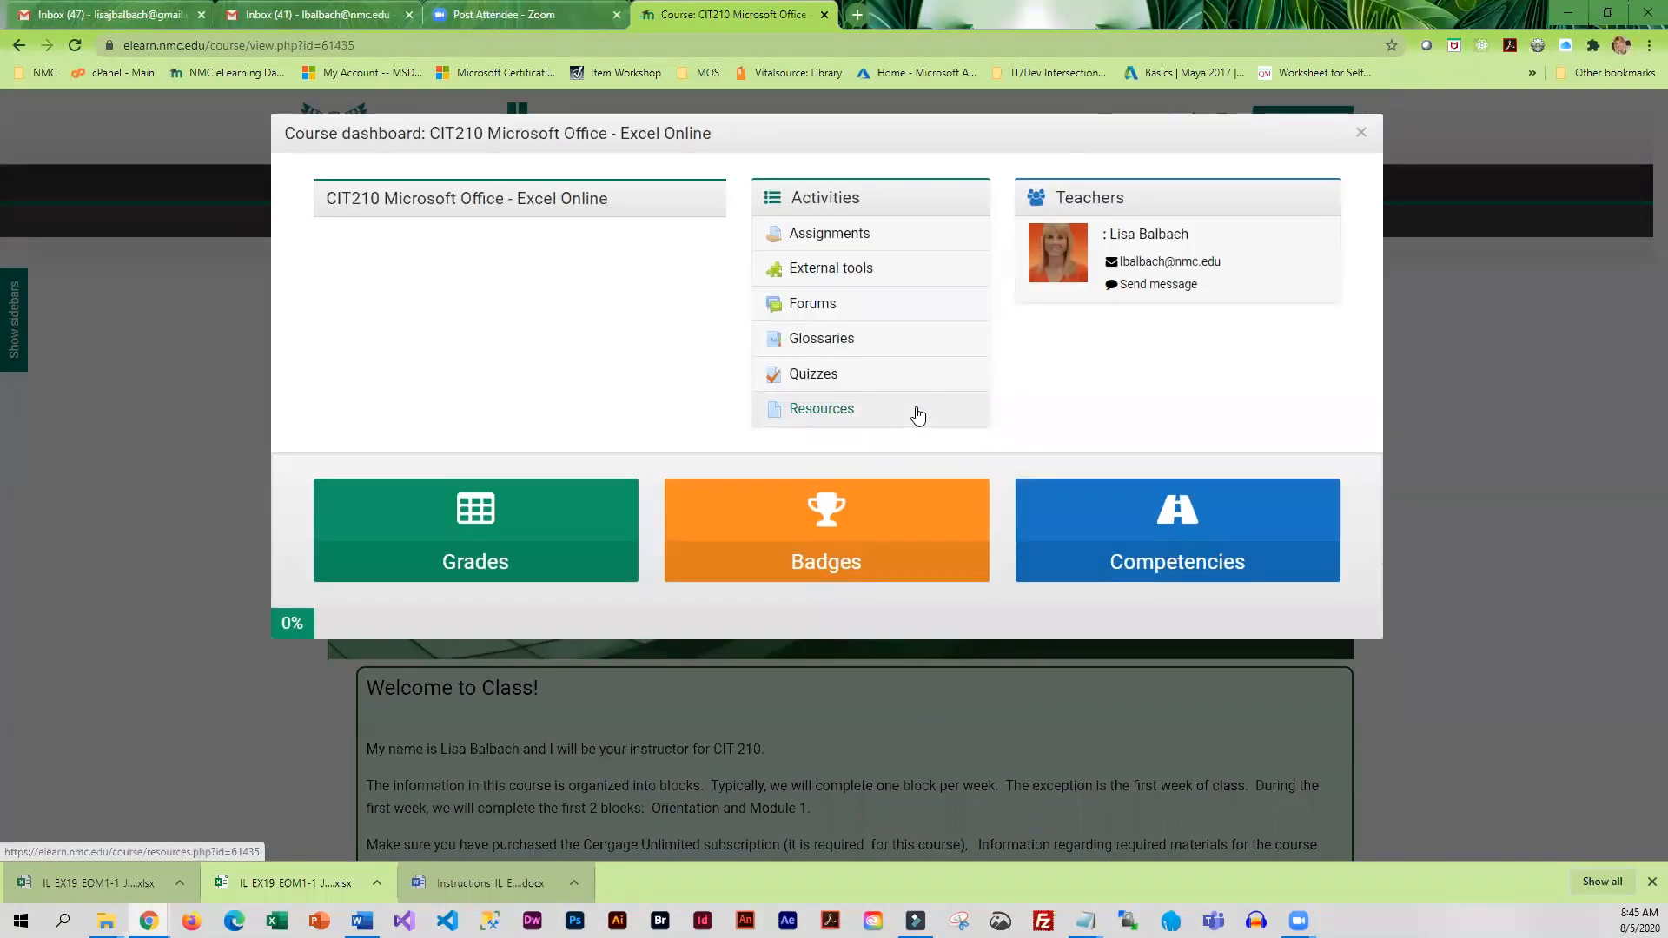
left_click(746, 526)
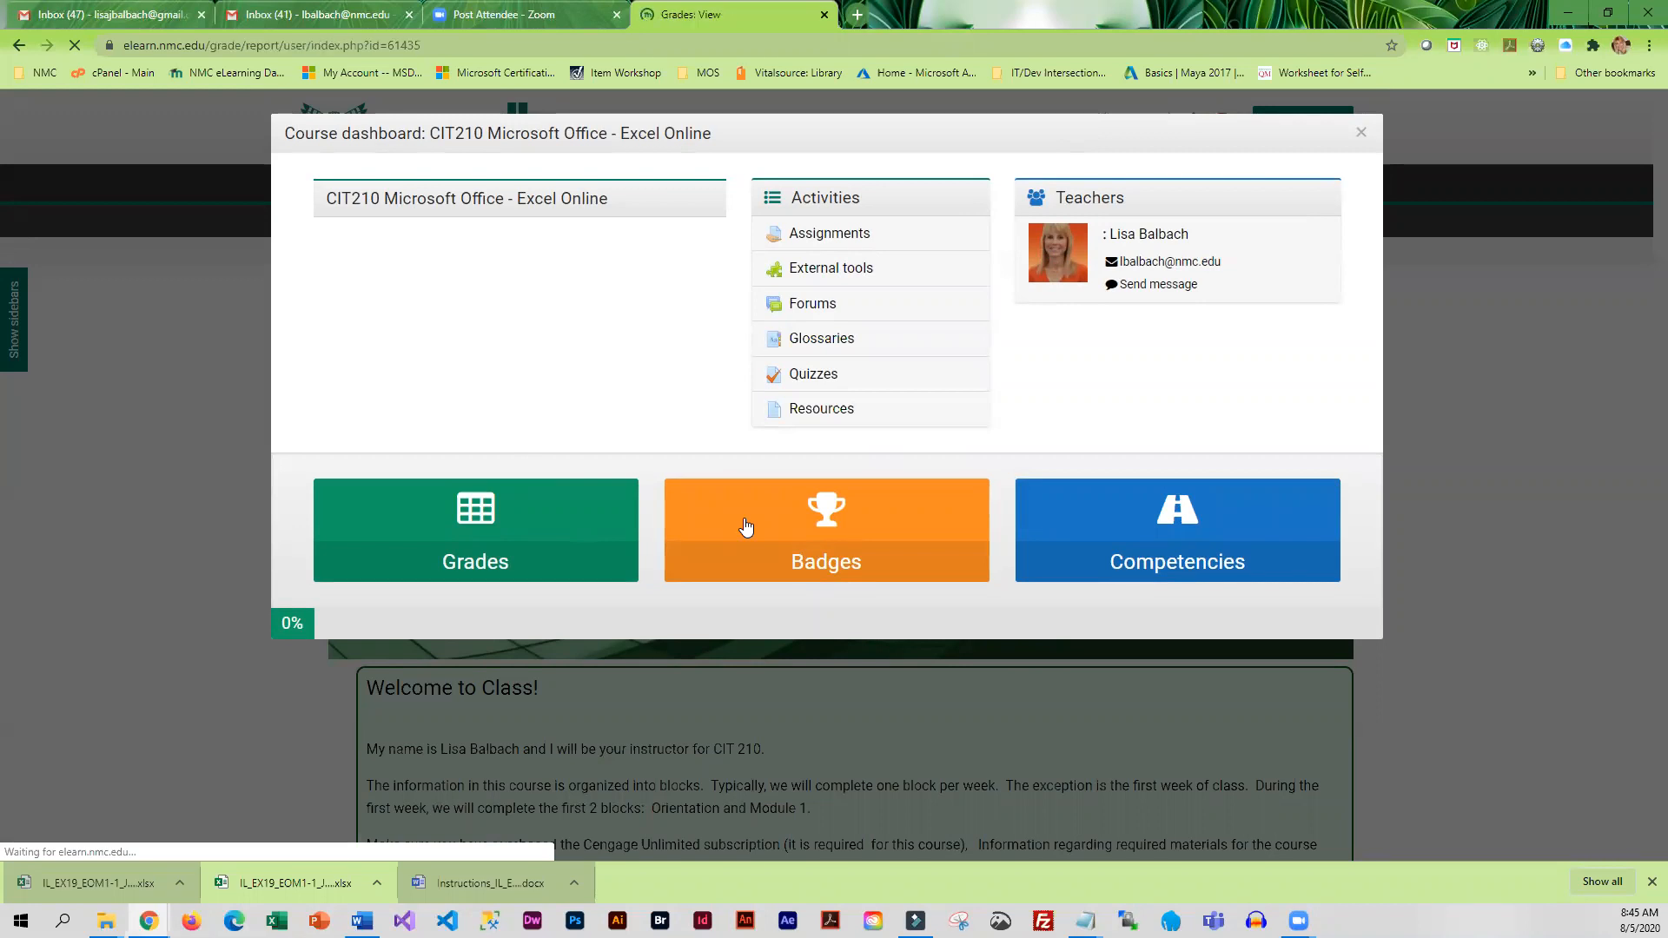
scroll(695, 563, "down", 1)
scroll(695, 563, "down", 3)
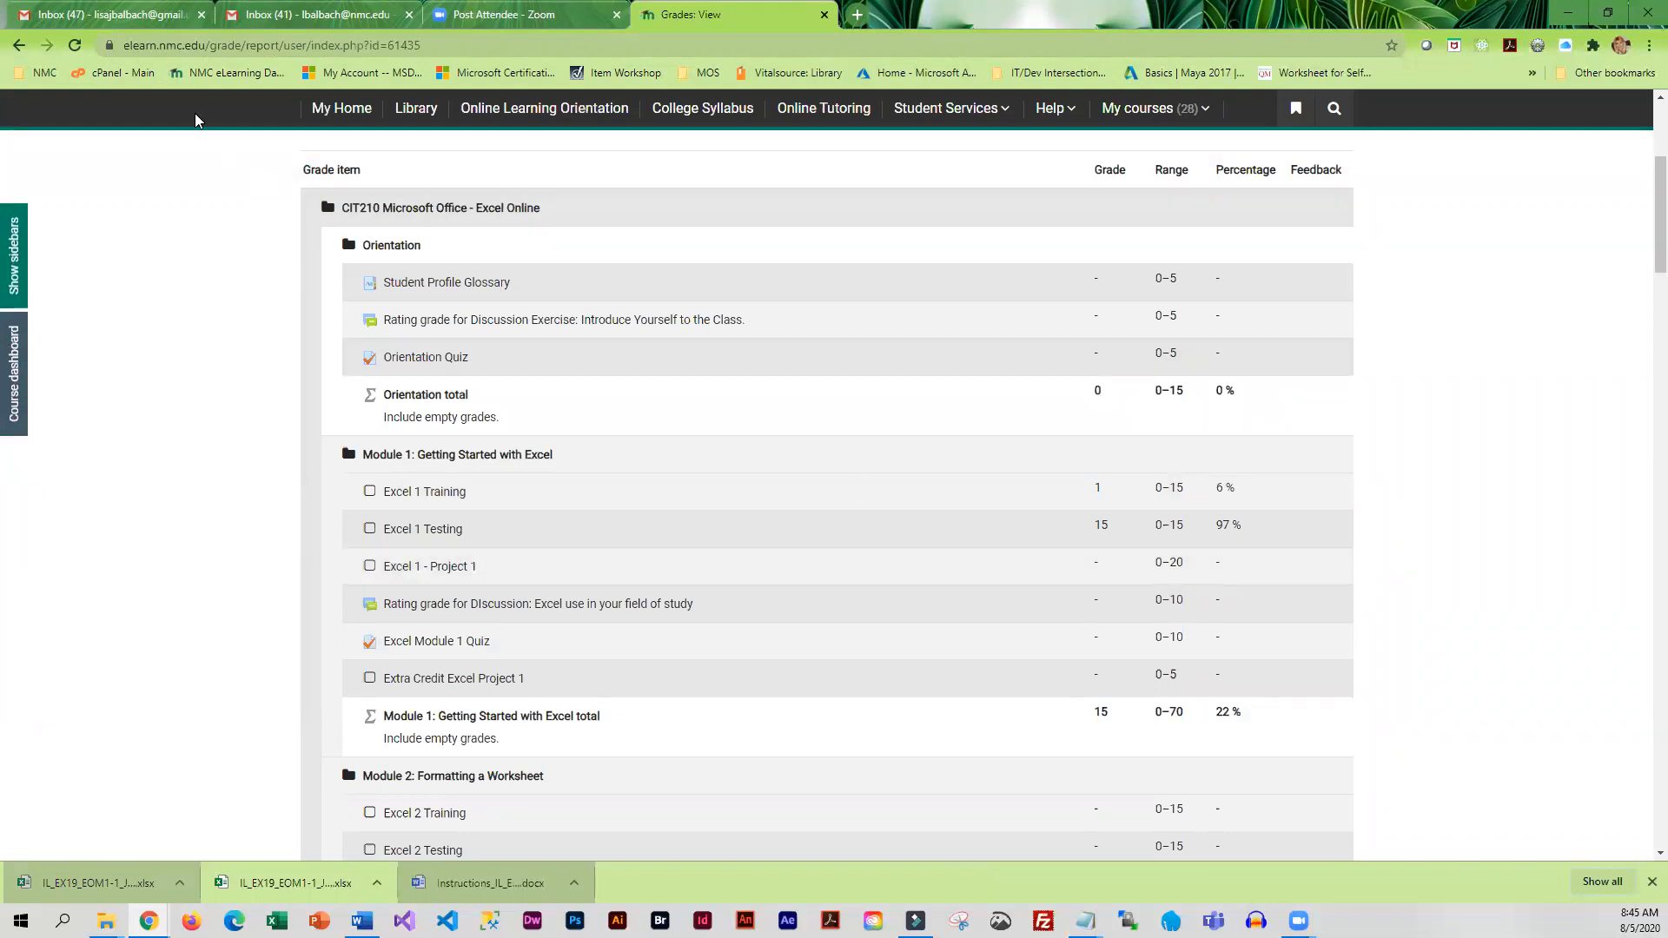
left_click(75, 45)
scroll(801, 600, "up", 4)
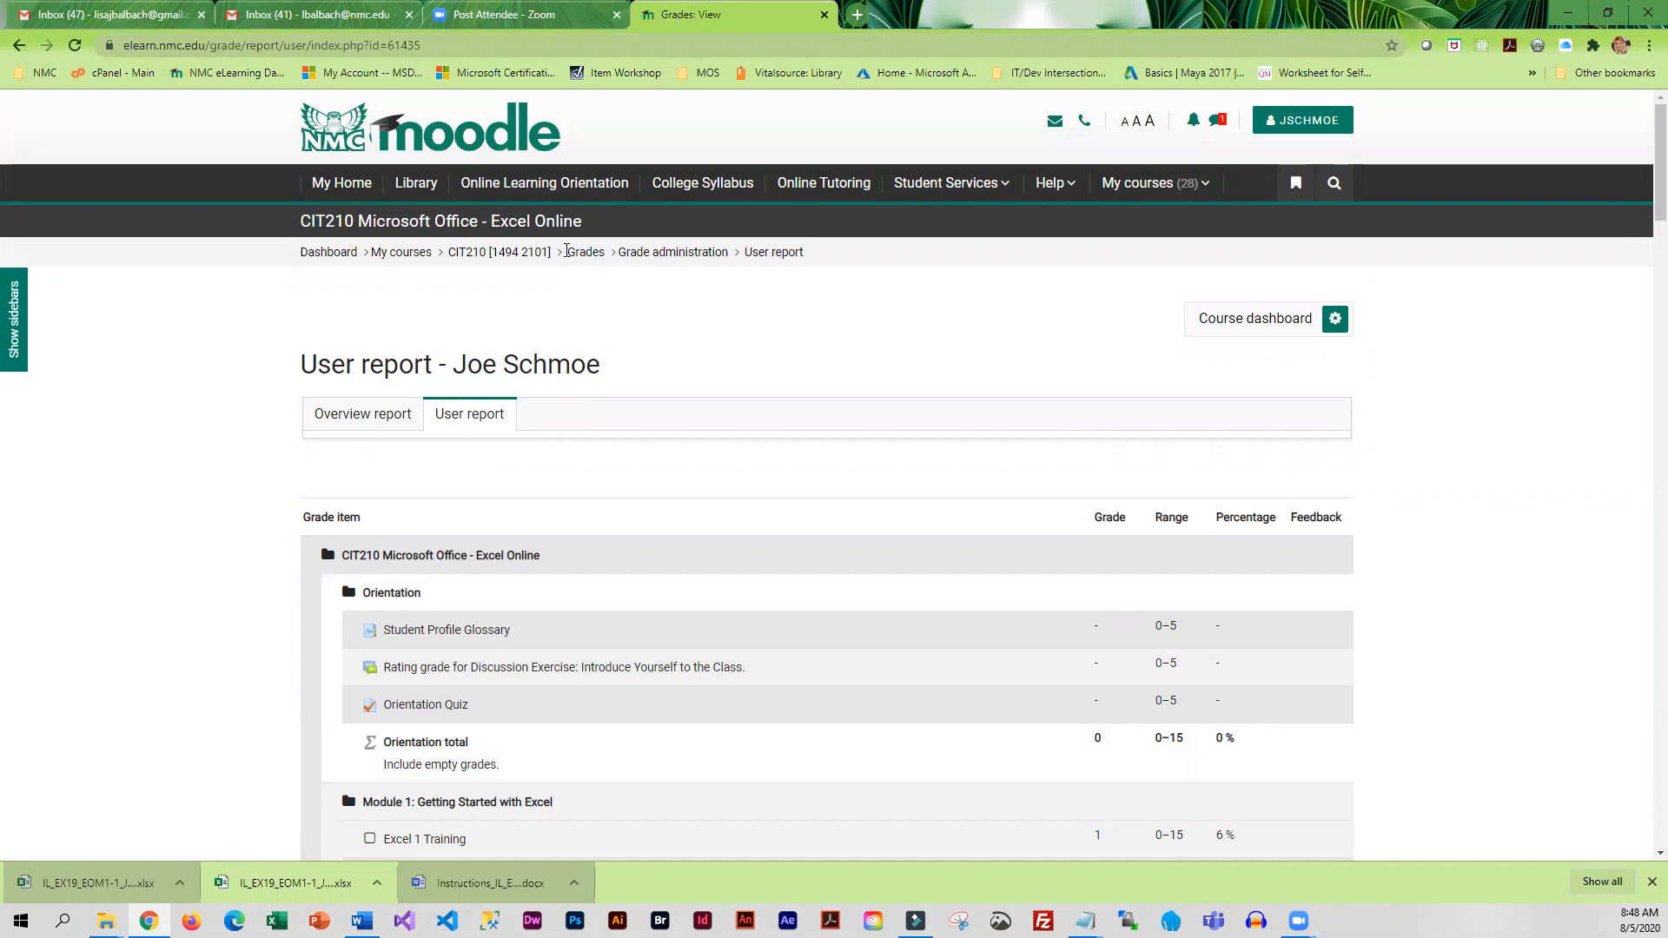
Return to the CIT210 course page and reopen the Module 1 Excel 1 - Project assignment at its upload step in SAM
left_click(490, 254)
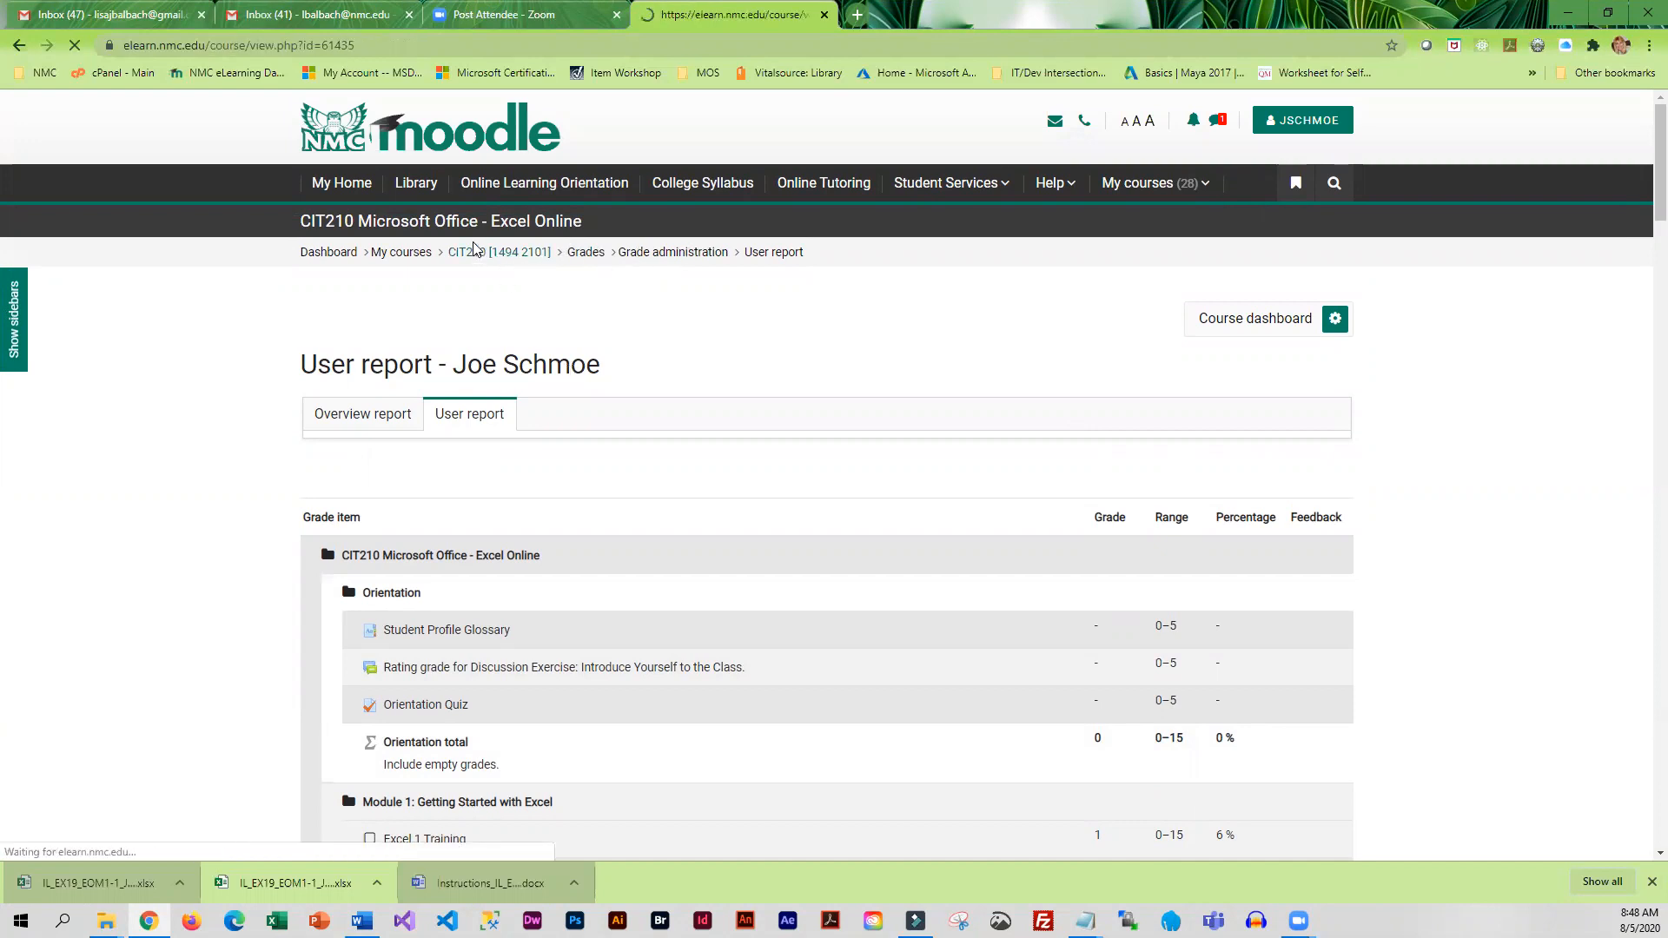
scroll(768, 626, "down", 1)
scroll(768, 631, "down", 6)
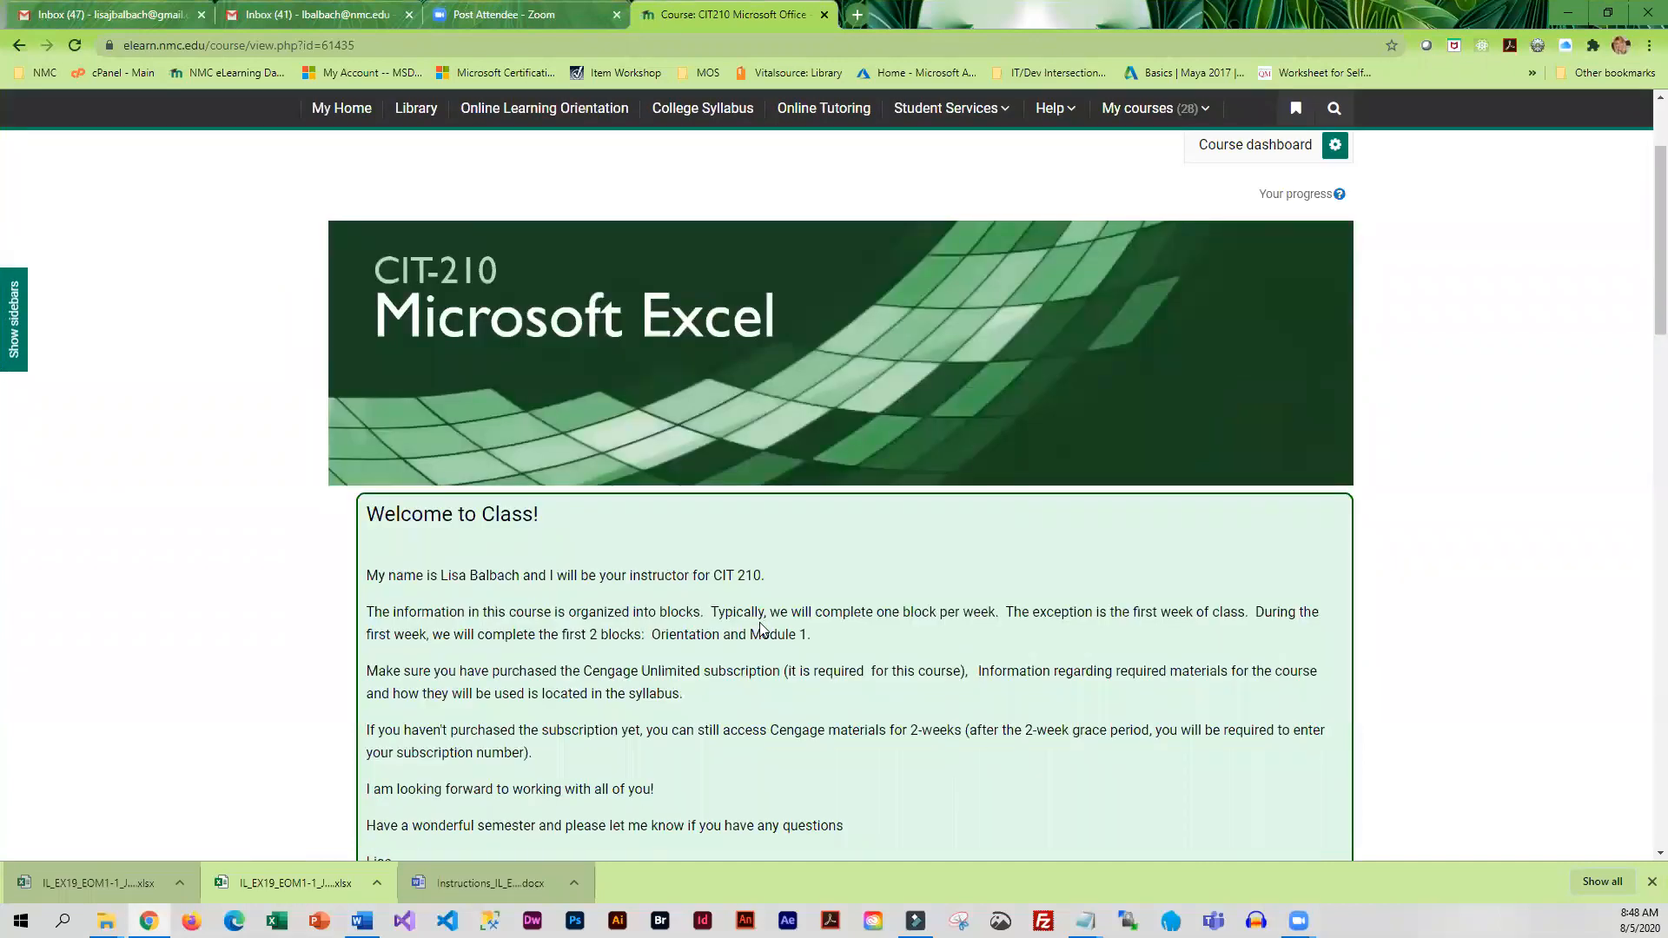
scroll(712, 712, "down", 11)
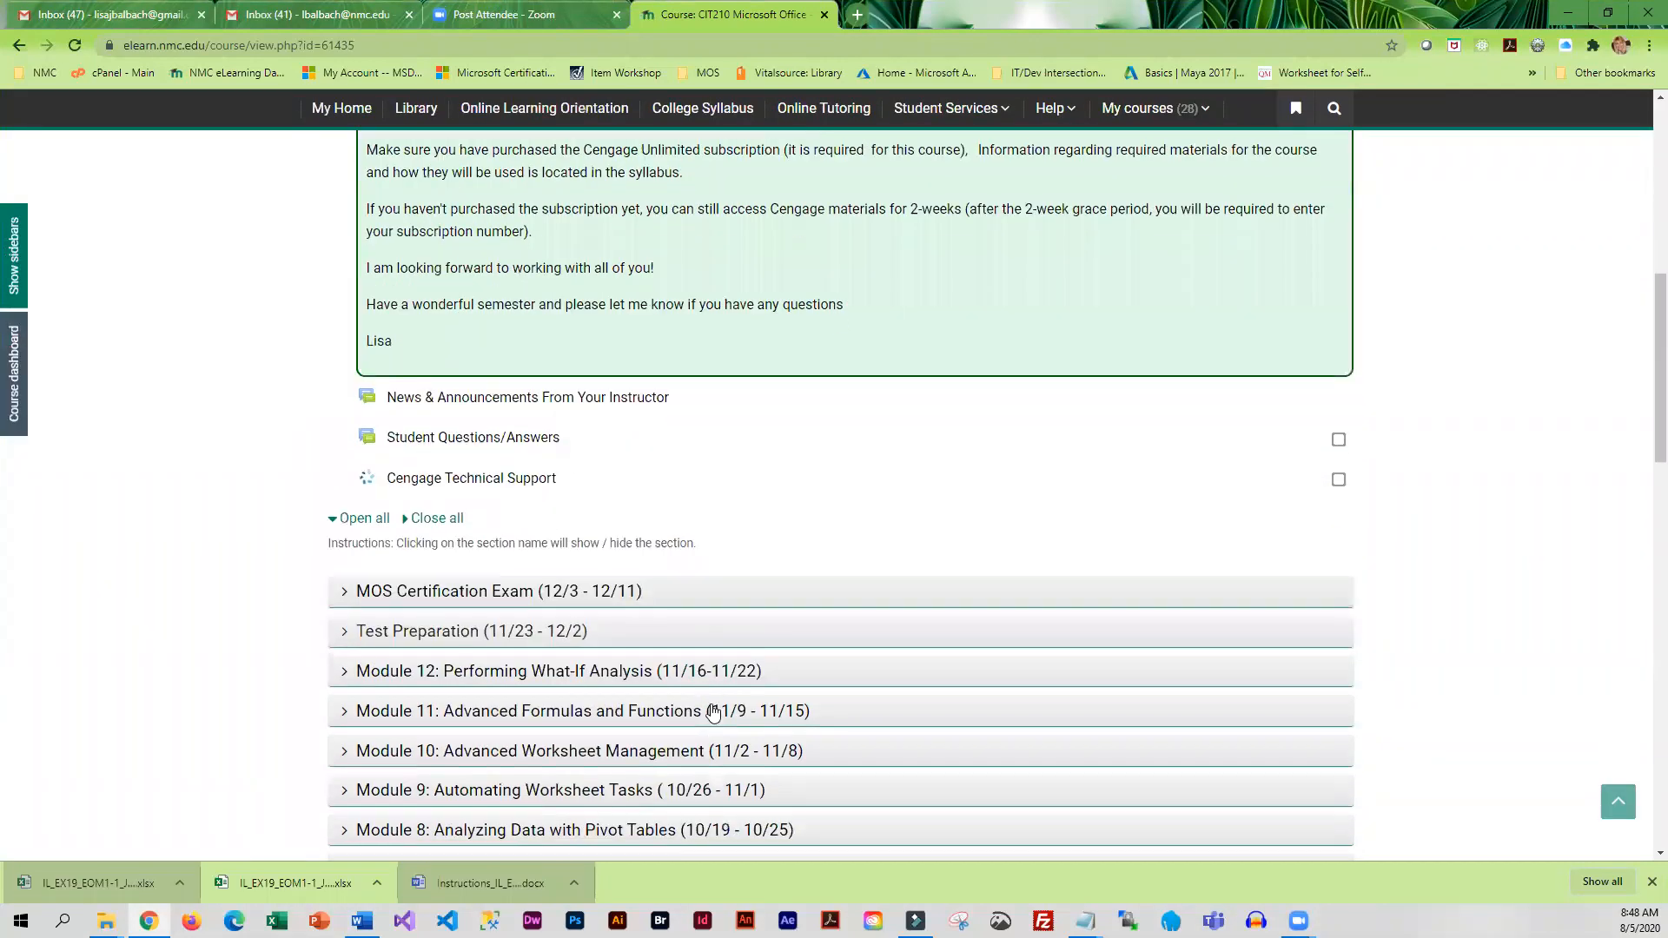
scroll(695, 693, "down", 2)
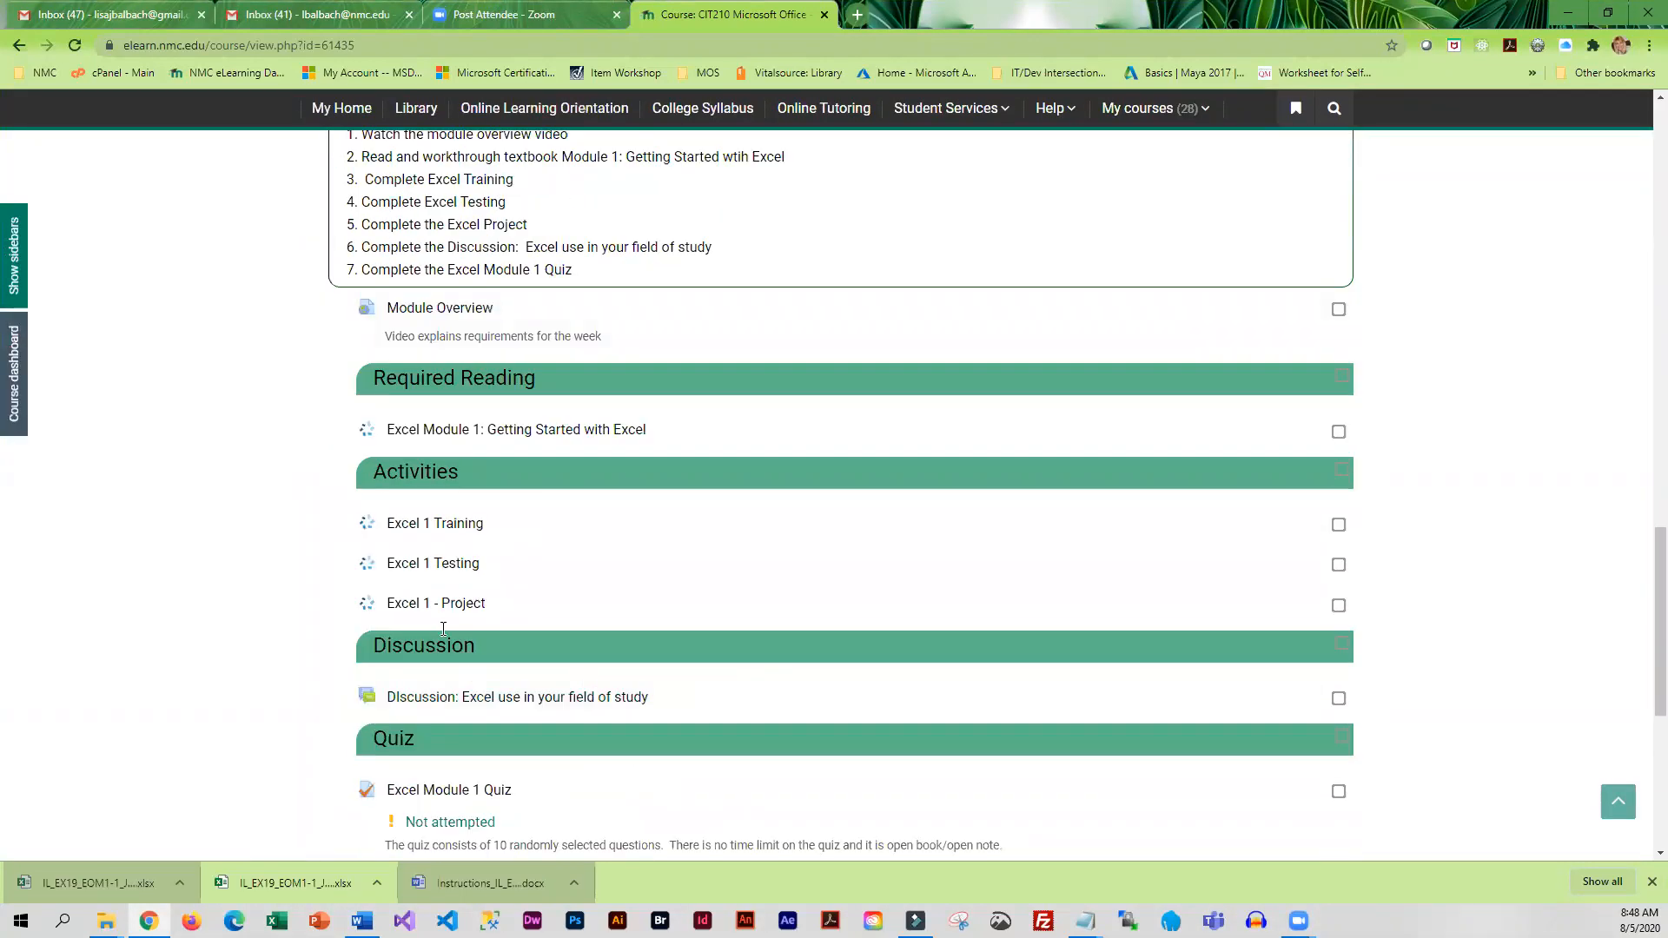
left_click(461, 601)
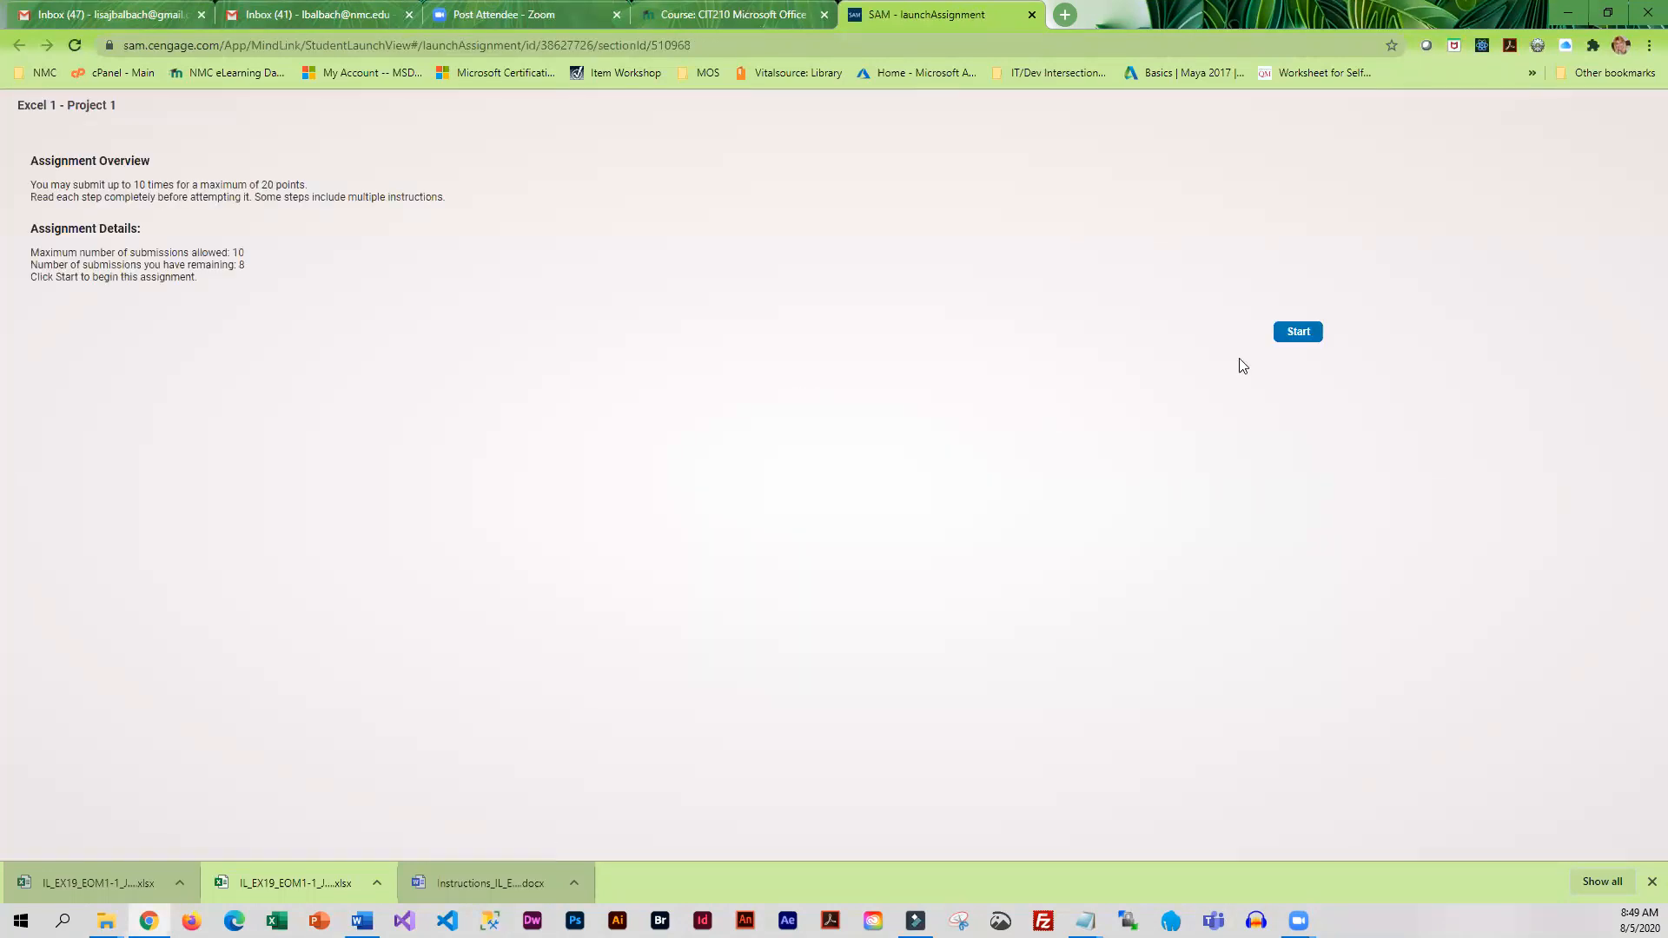
left_click(1303, 334)
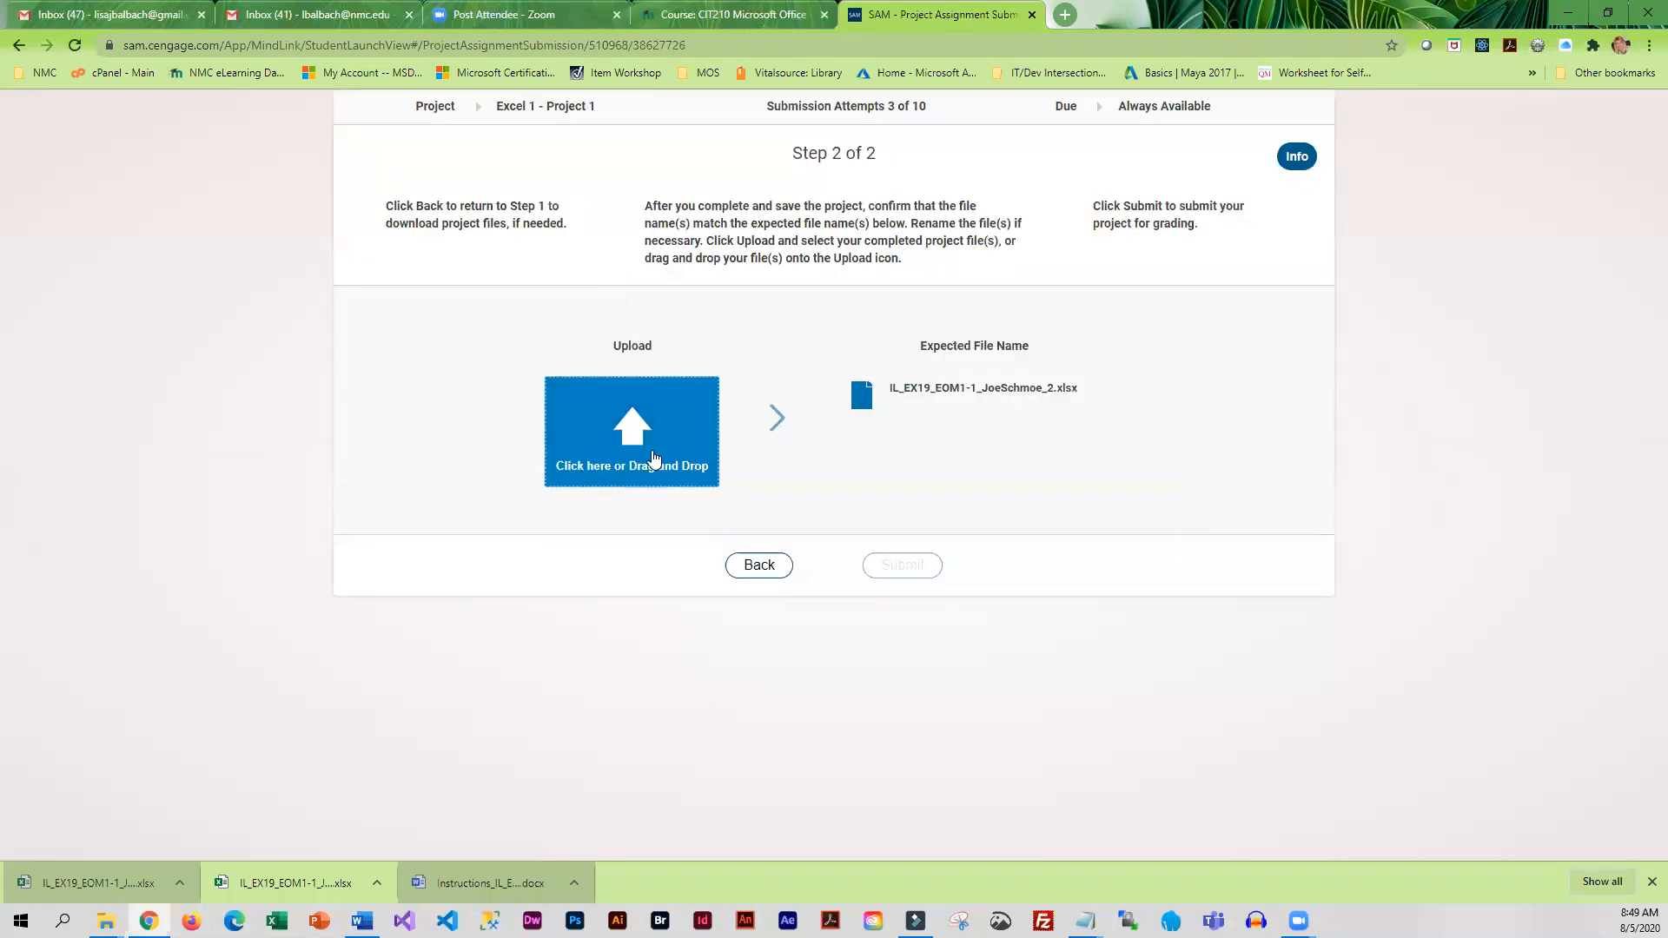